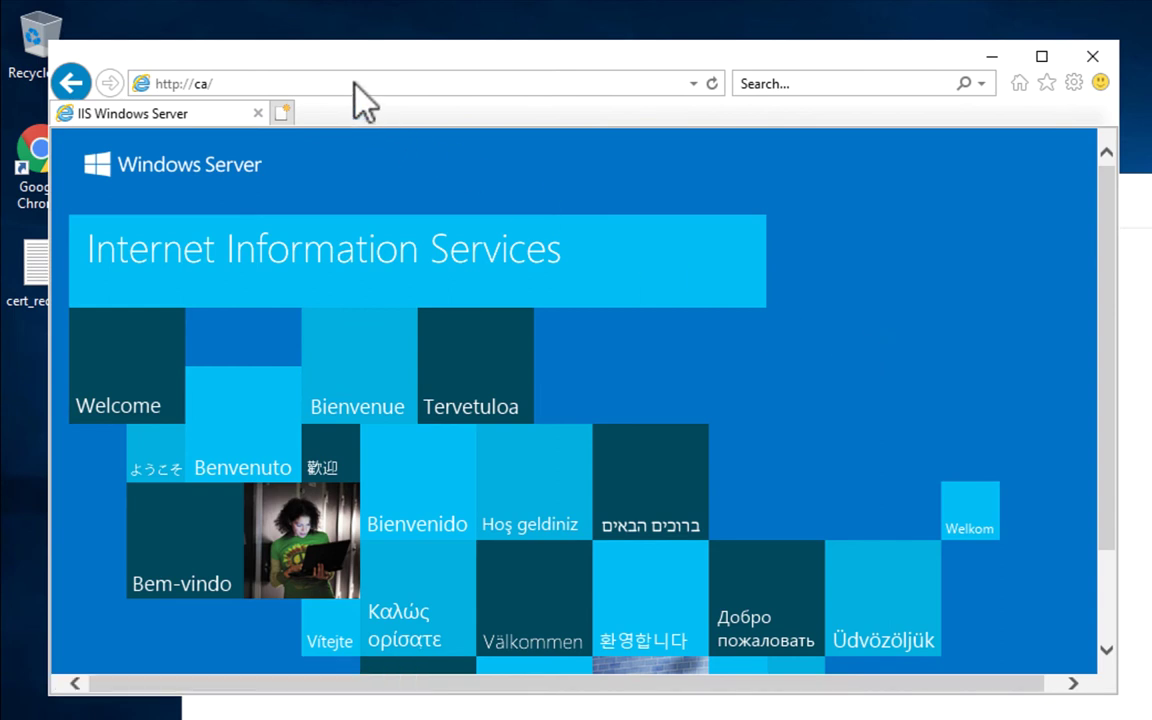
pyautogui.click(380, 83)
pyautogui.click(388, 83)
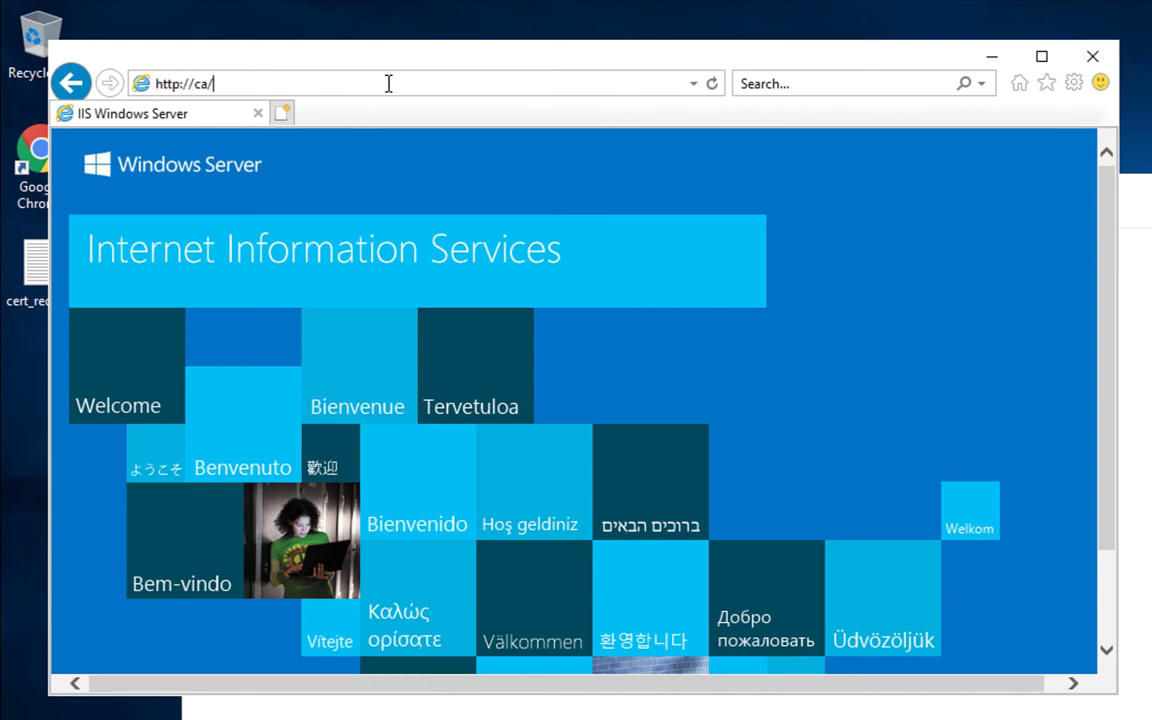
pyautogui.write('c')
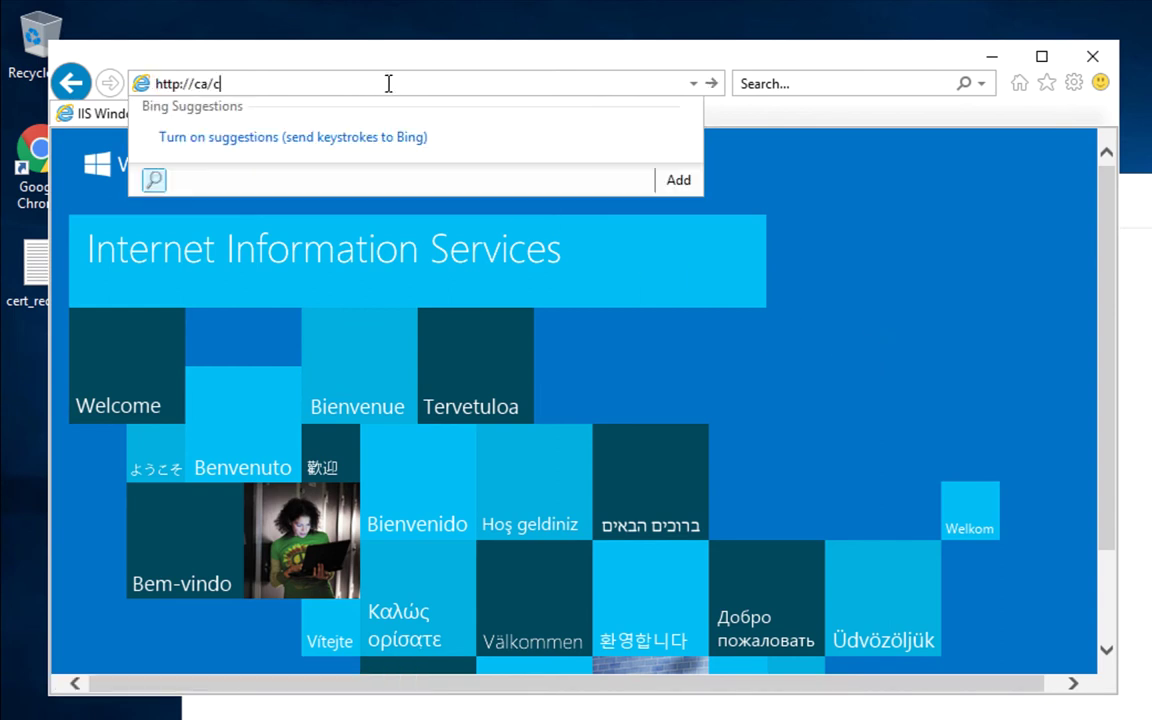
pyautogui.write('ertsrv')
pyautogui.press('Return')
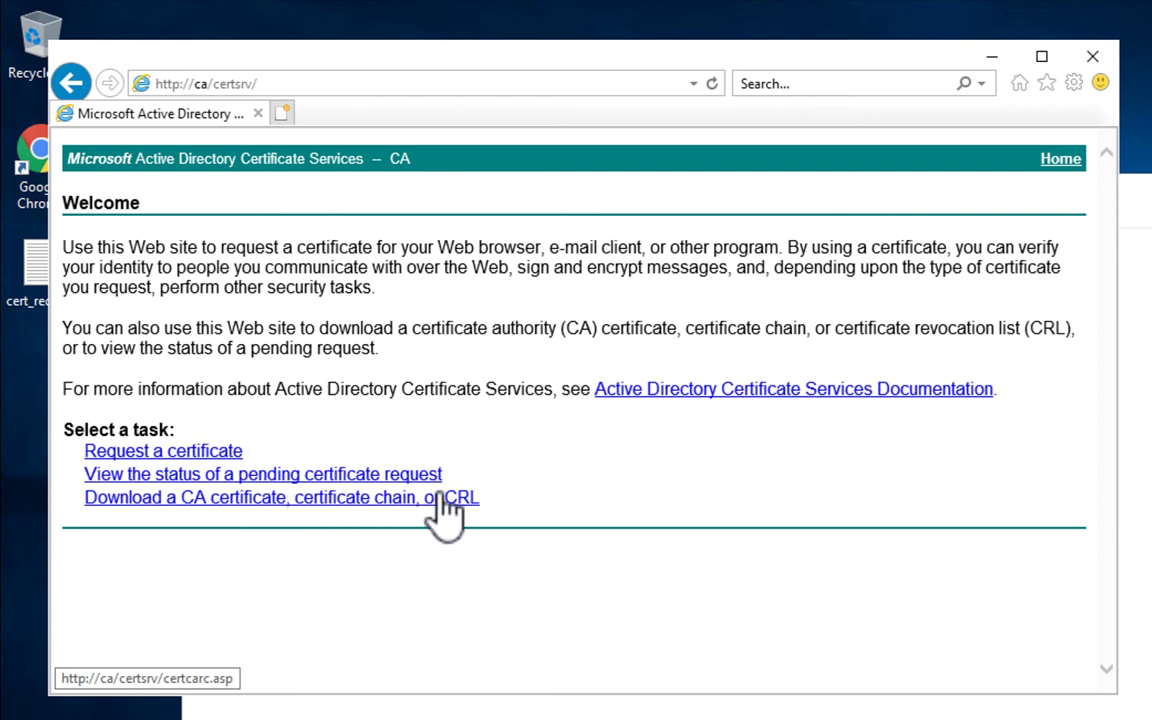
pyautogui.click(176, 498)
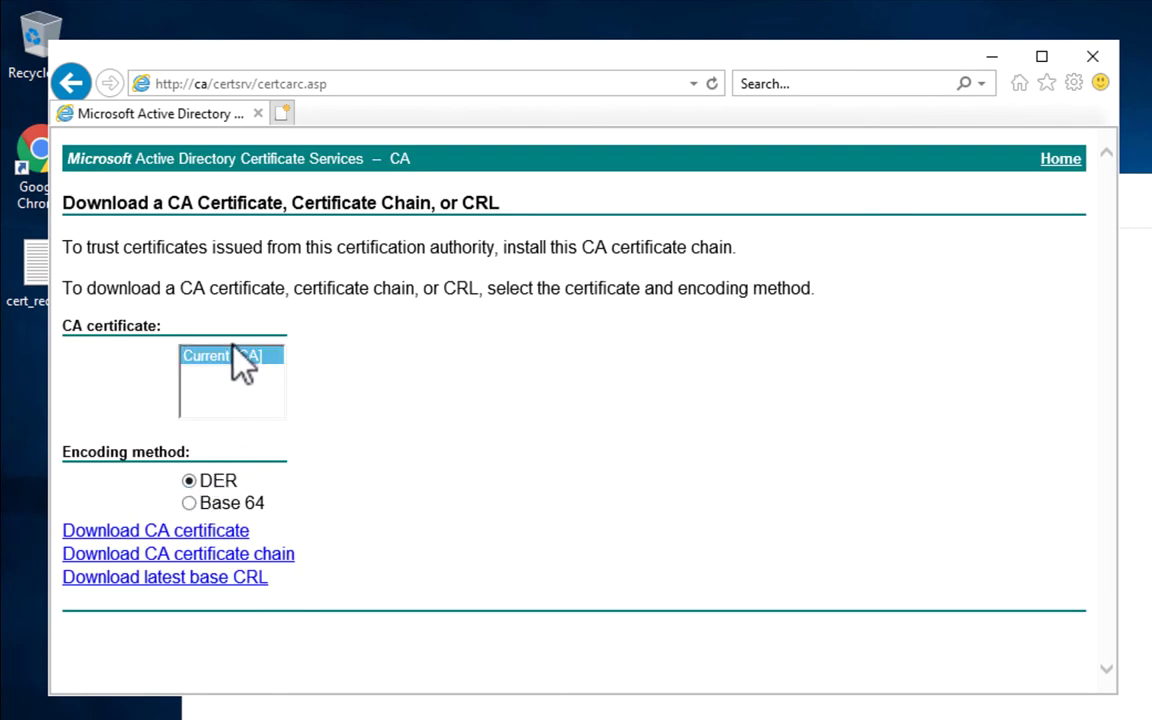
# - Download the current CA certificate with DER encoding and save it as certnew in the Downloads folder
pyautogui.click(148, 534)
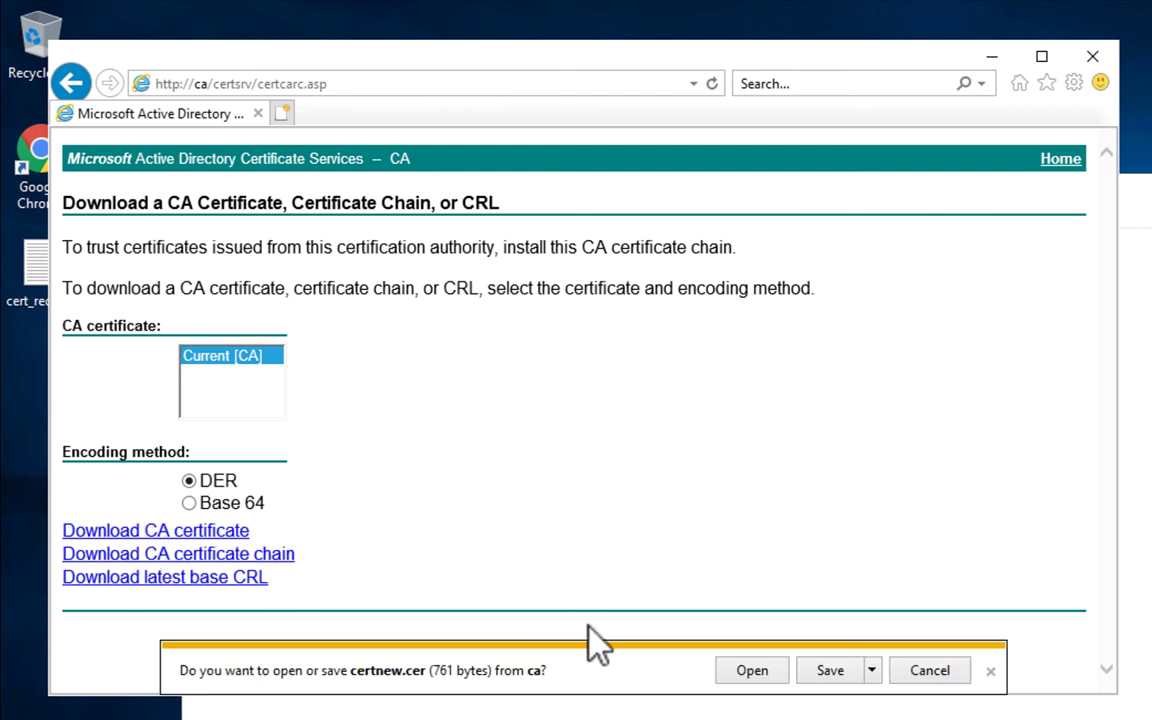
pyautogui.click(871, 672)
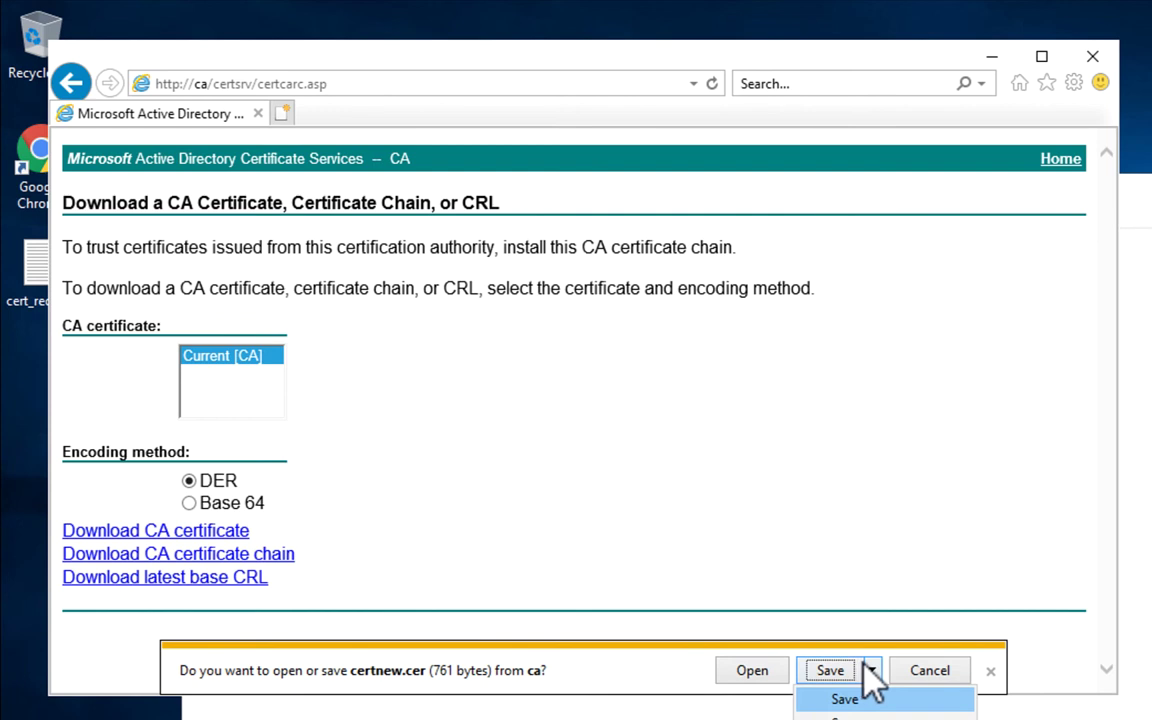
pyautogui.click(866, 716)
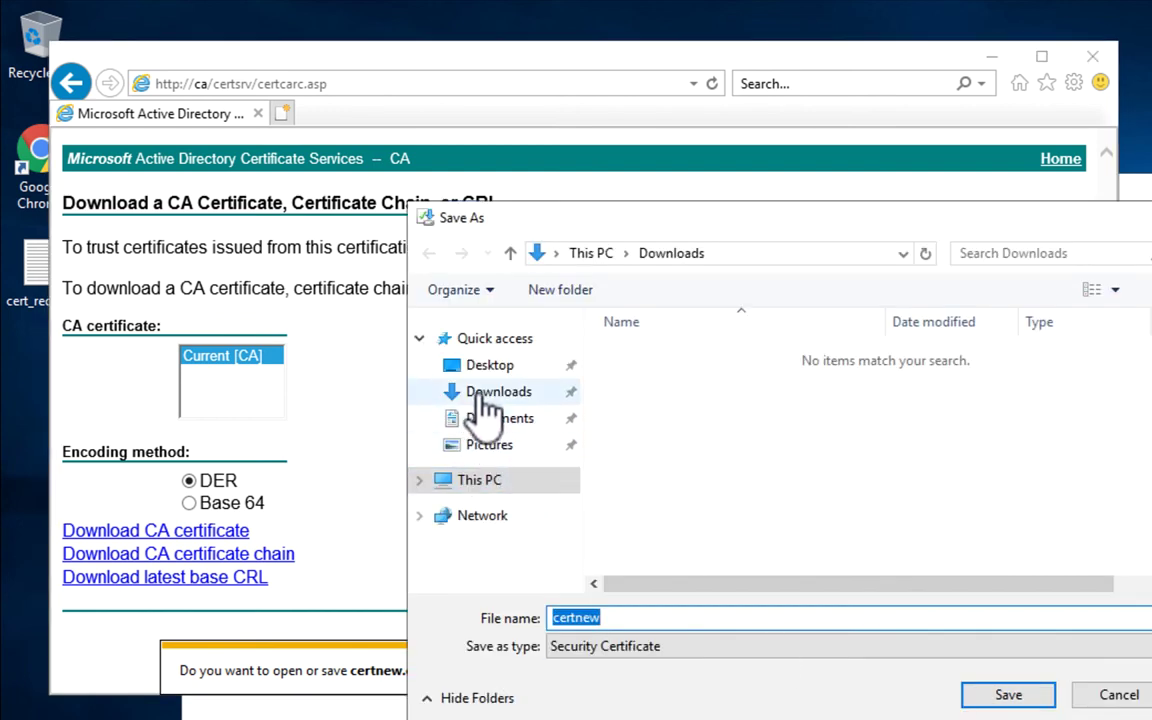
pyautogui.click(1003, 694)
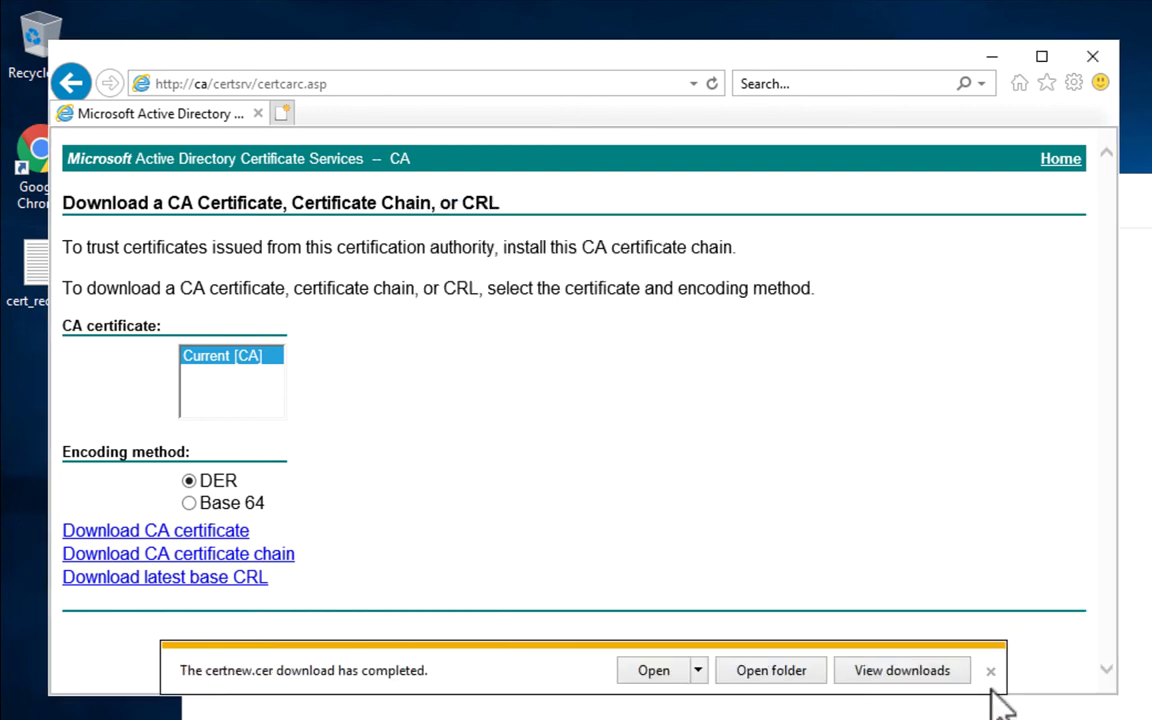
# - Open the folder containing the downloaded certificate and turn on file name extensions
pyautogui.click(775, 667)
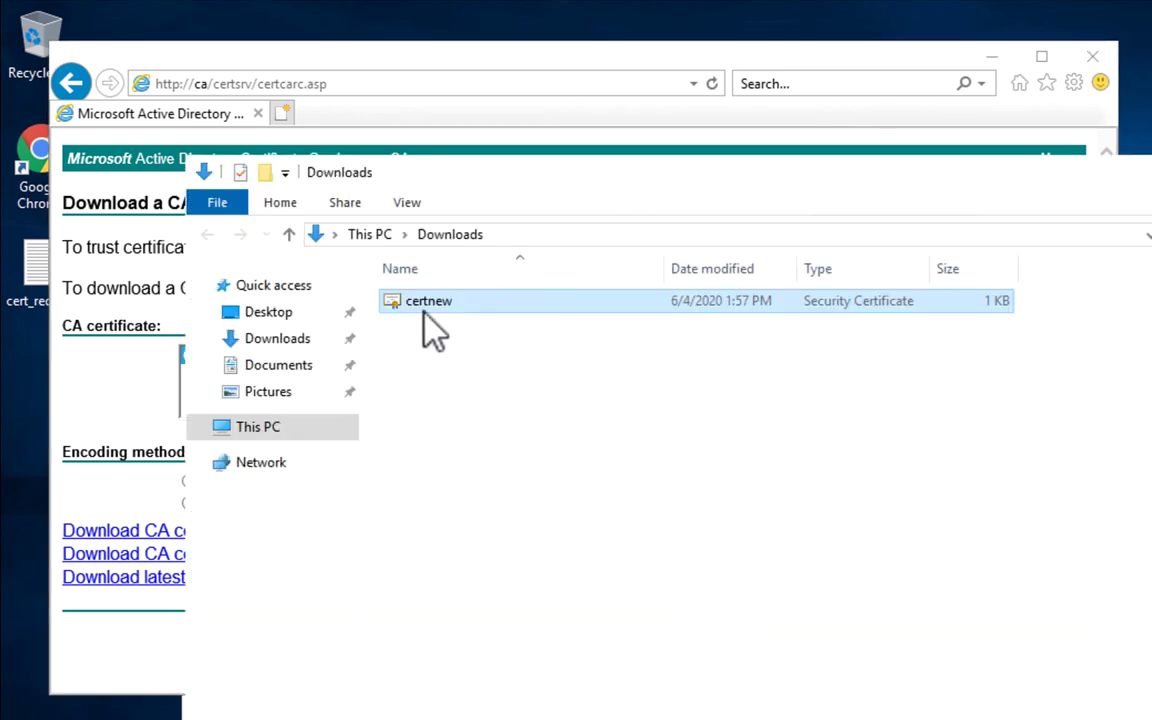
pyautogui.click(411, 204)
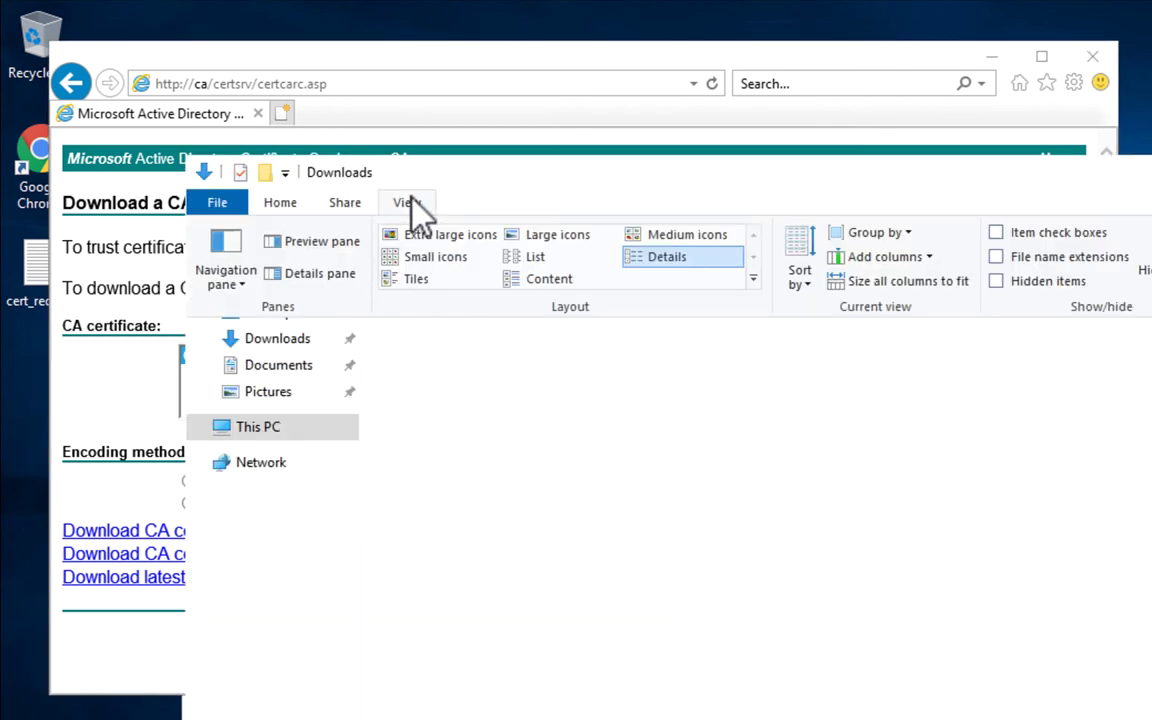
pyautogui.click(1018, 258)
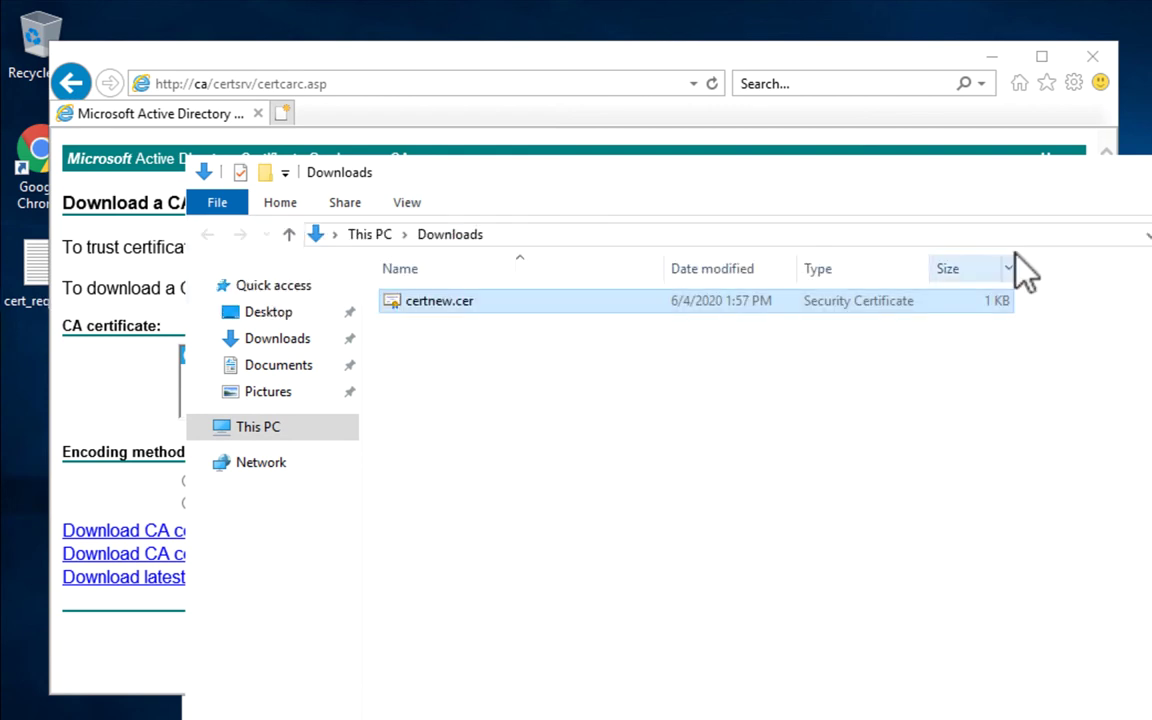
pyautogui.click(975, 443)
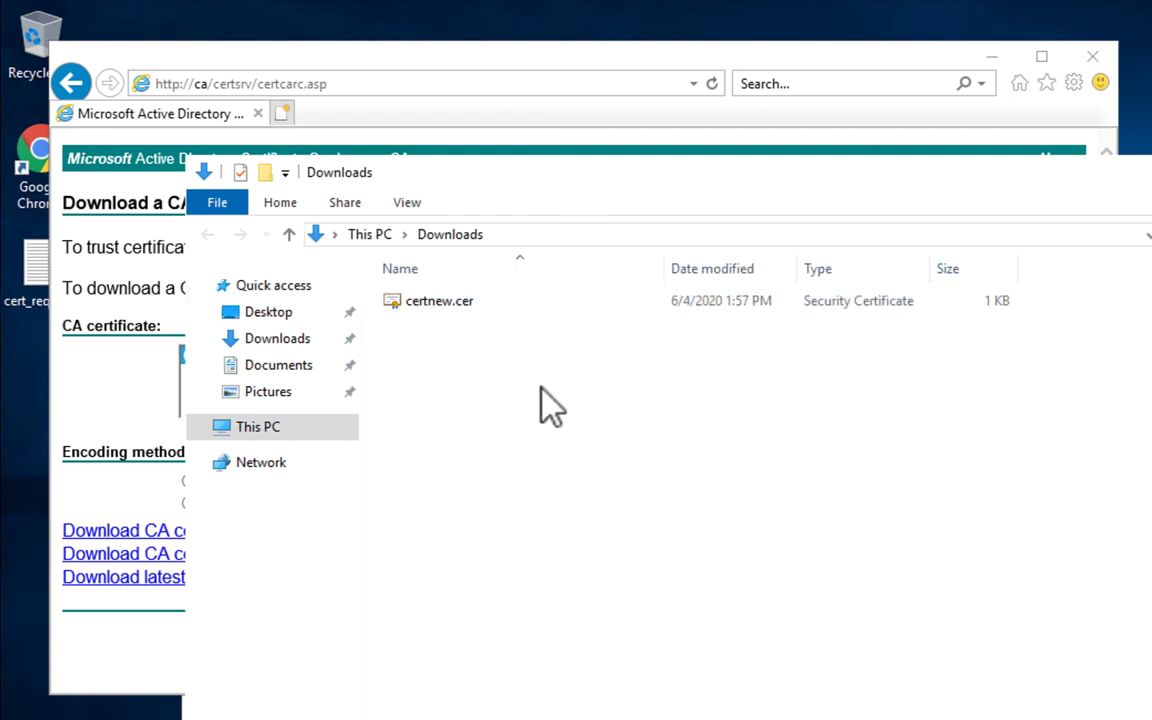
# - Start installing certnew.cer with Local Machine as the store location
pyautogui.rightClick(465, 320)
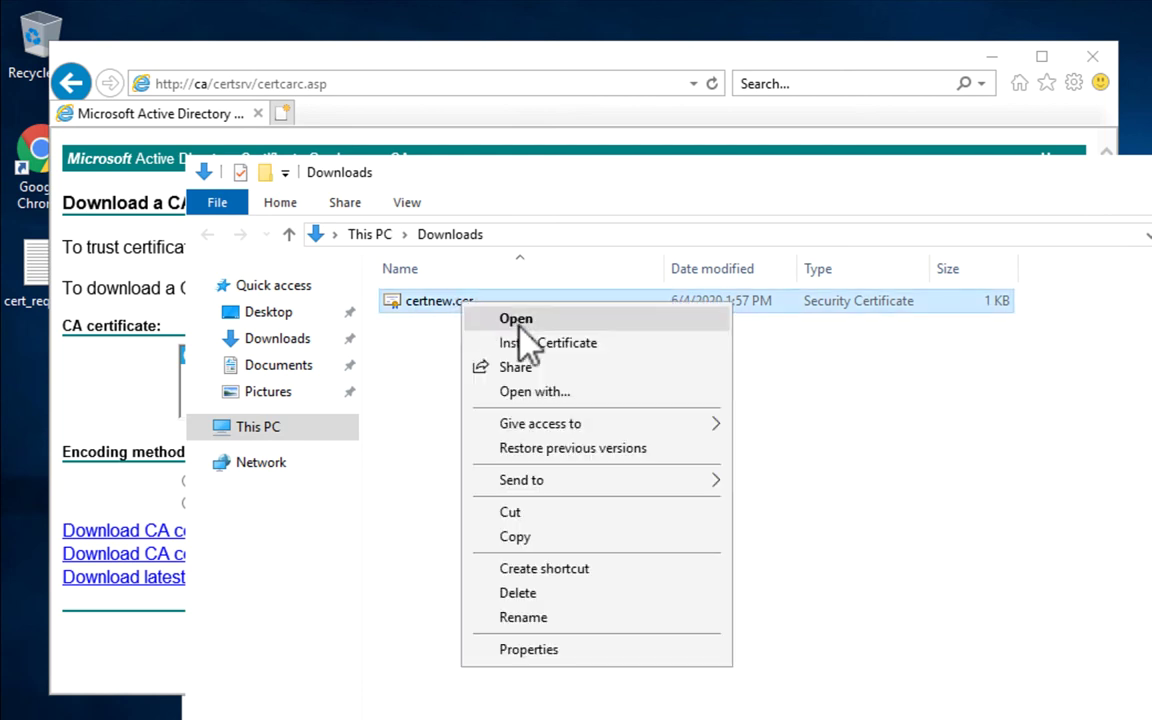
pyautogui.click(525, 343)
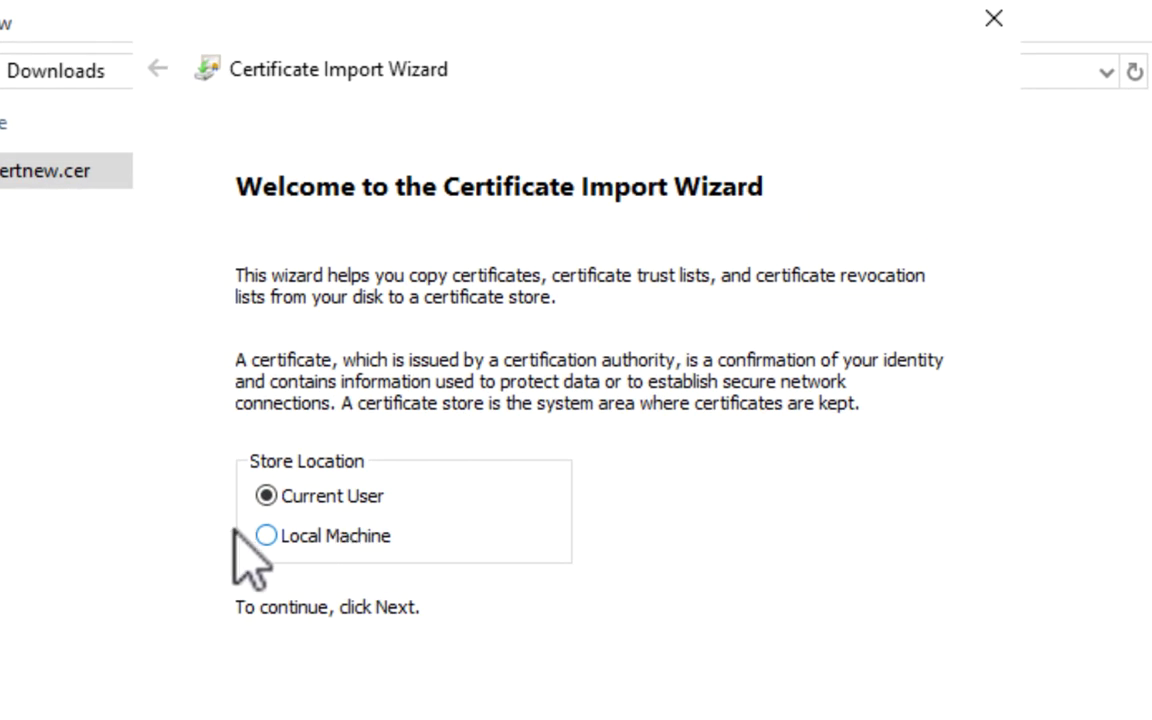
pyautogui.click(262, 533)
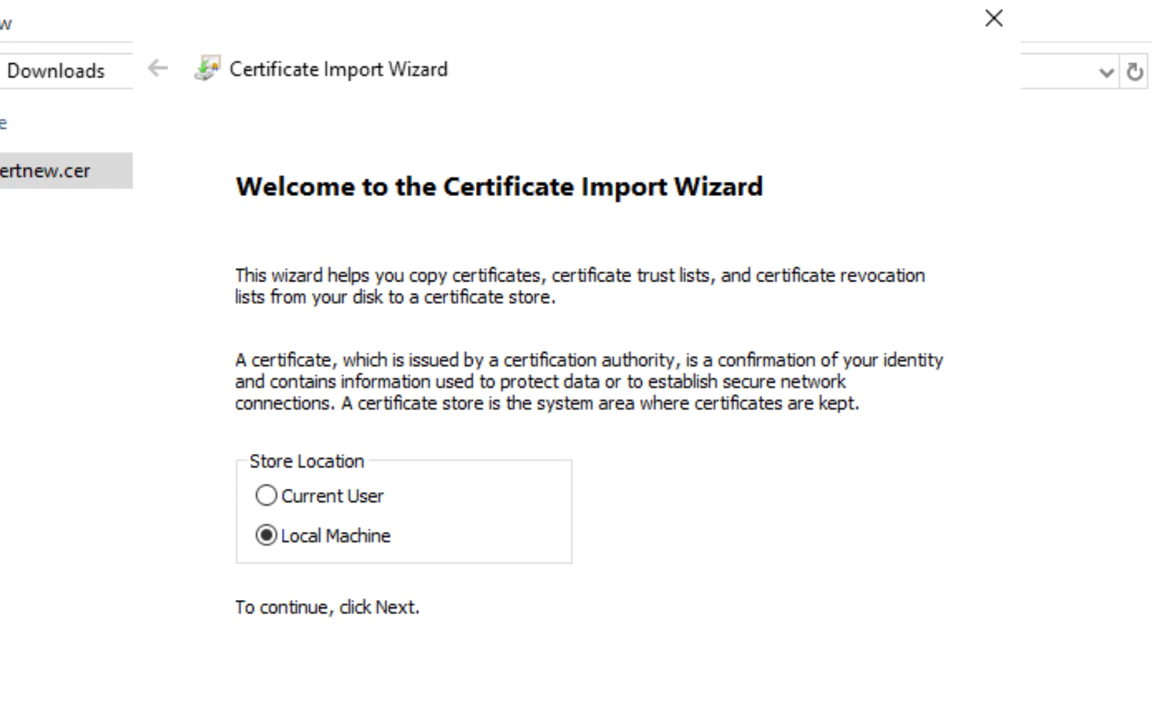
pyautogui.press('Return')
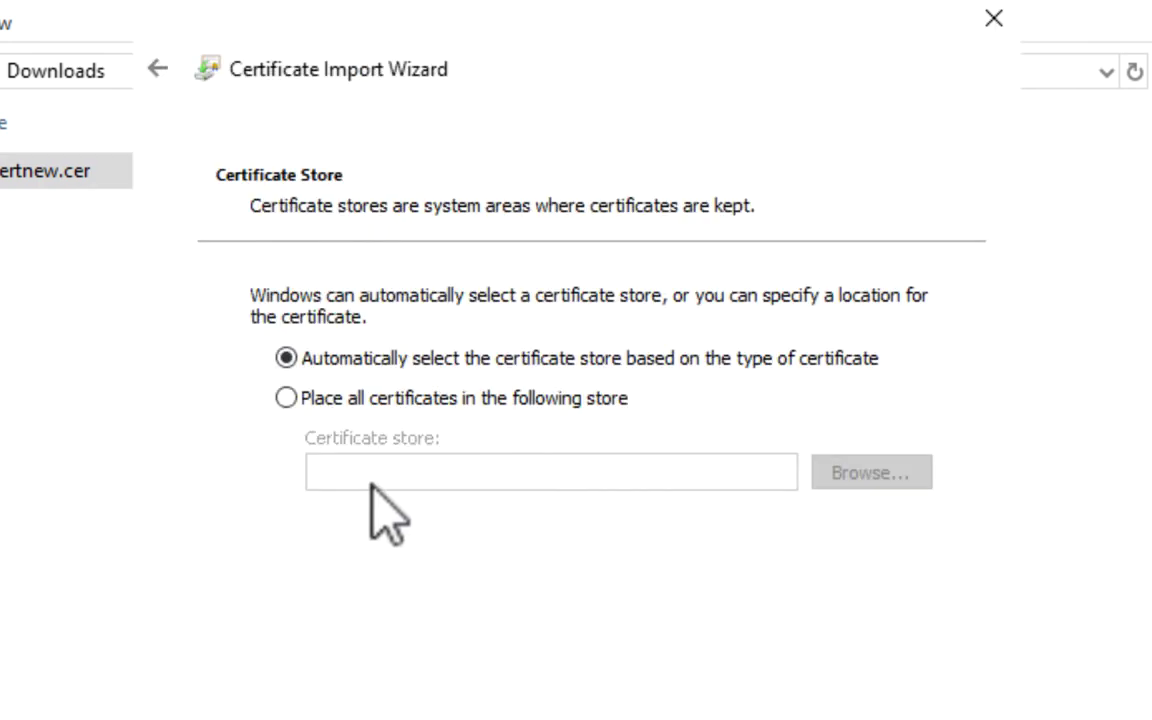
# - Choose to place all certificates in the Trusted Root Certification Authorities store
pyautogui.click(333, 394)
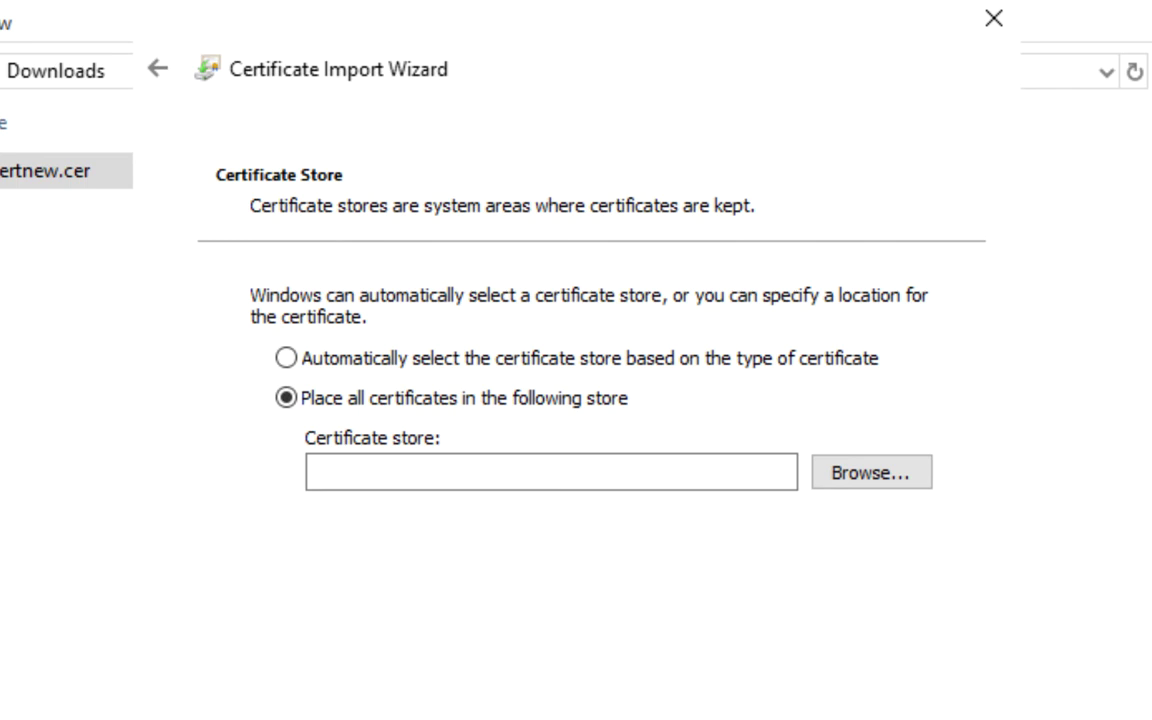
pyautogui.click(850, 472)
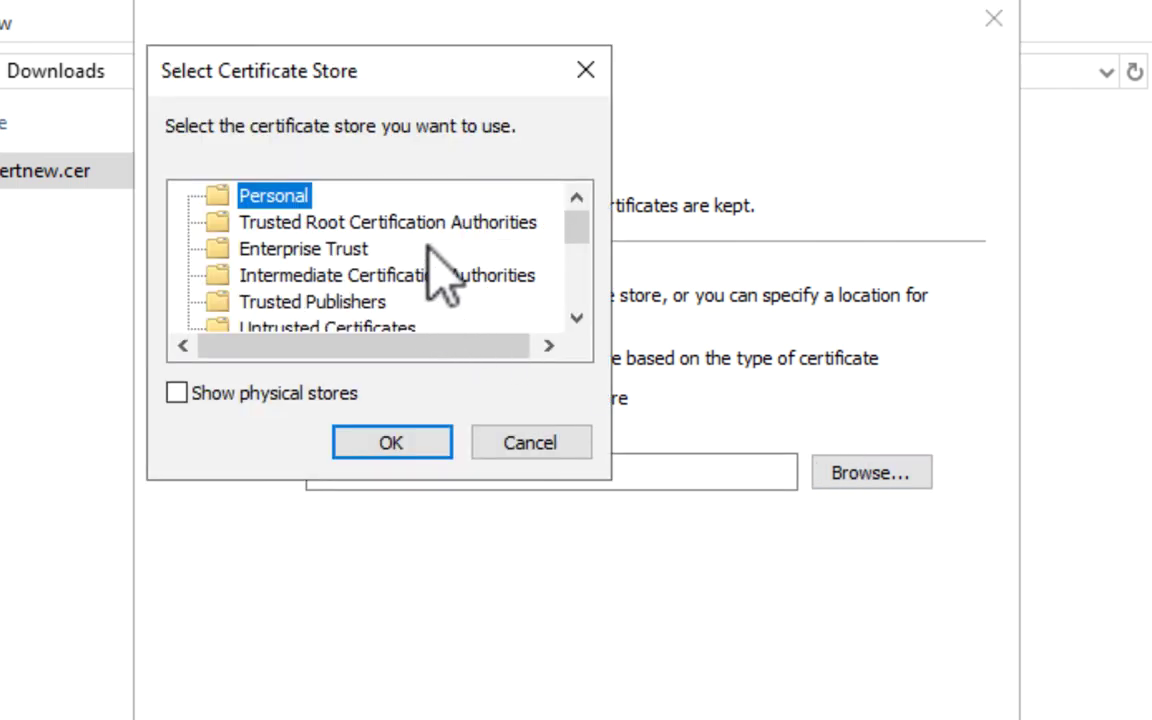
pyautogui.moveTo(567, 218)
pyautogui.mouseDown()
pyautogui.moveTo(569, 296)
pyautogui.moveTo(575, 223)
pyautogui.mouseUp()
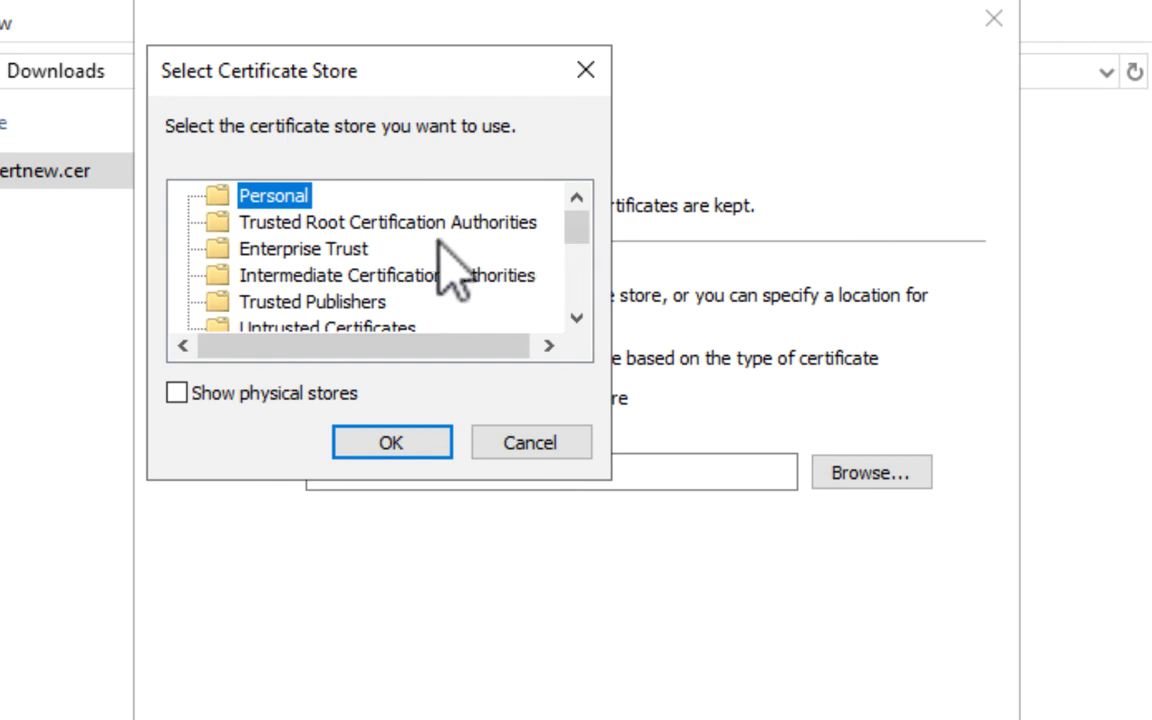
pyautogui.click(245, 224)
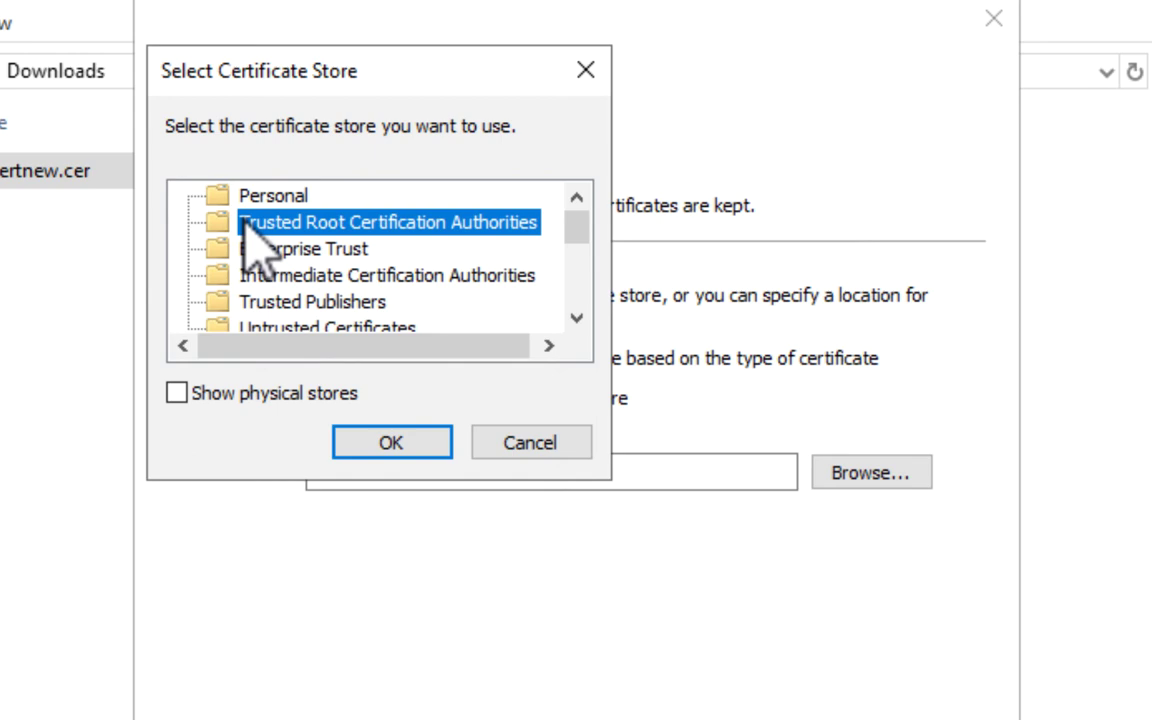
pyautogui.click(393, 442)
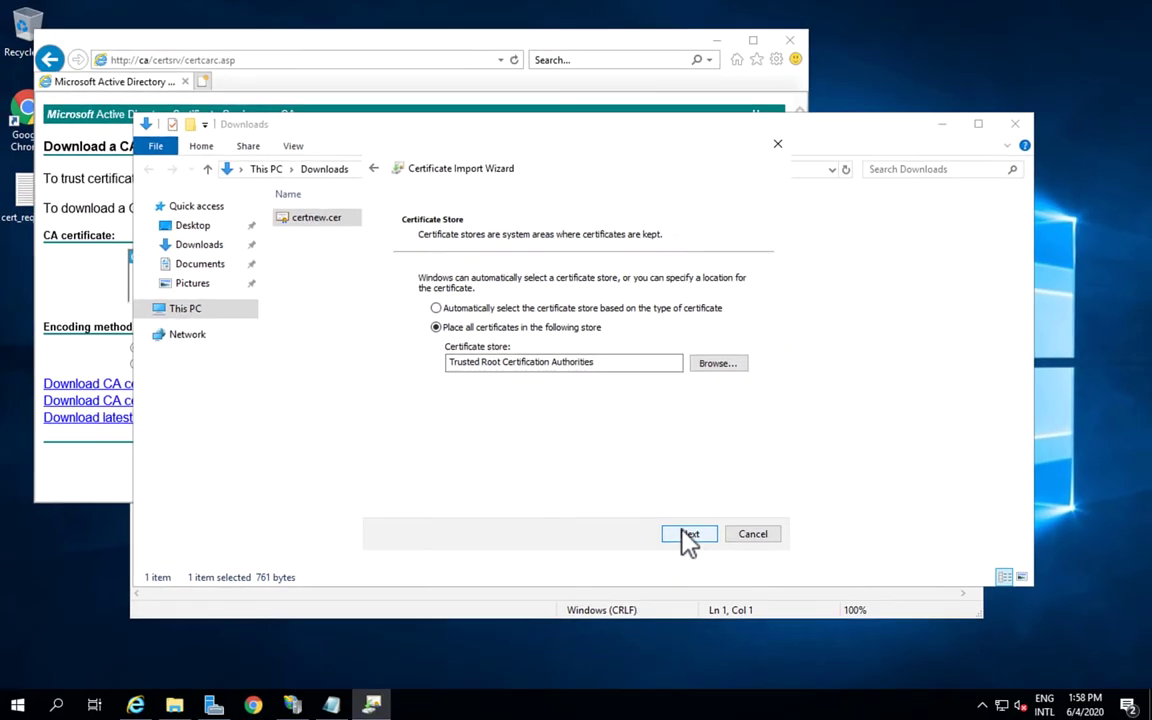
# - Complete the certificate import and close the Downloads window
pyautogui.click(748, 696)
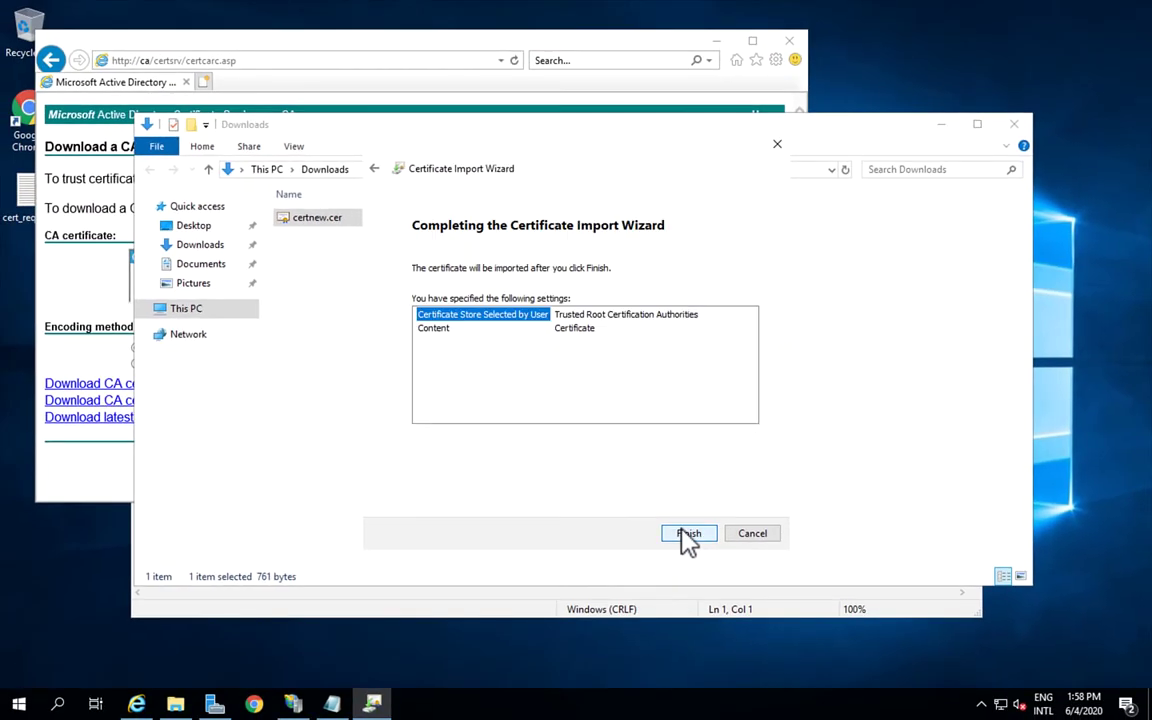
pyautogui.click(688, 533)
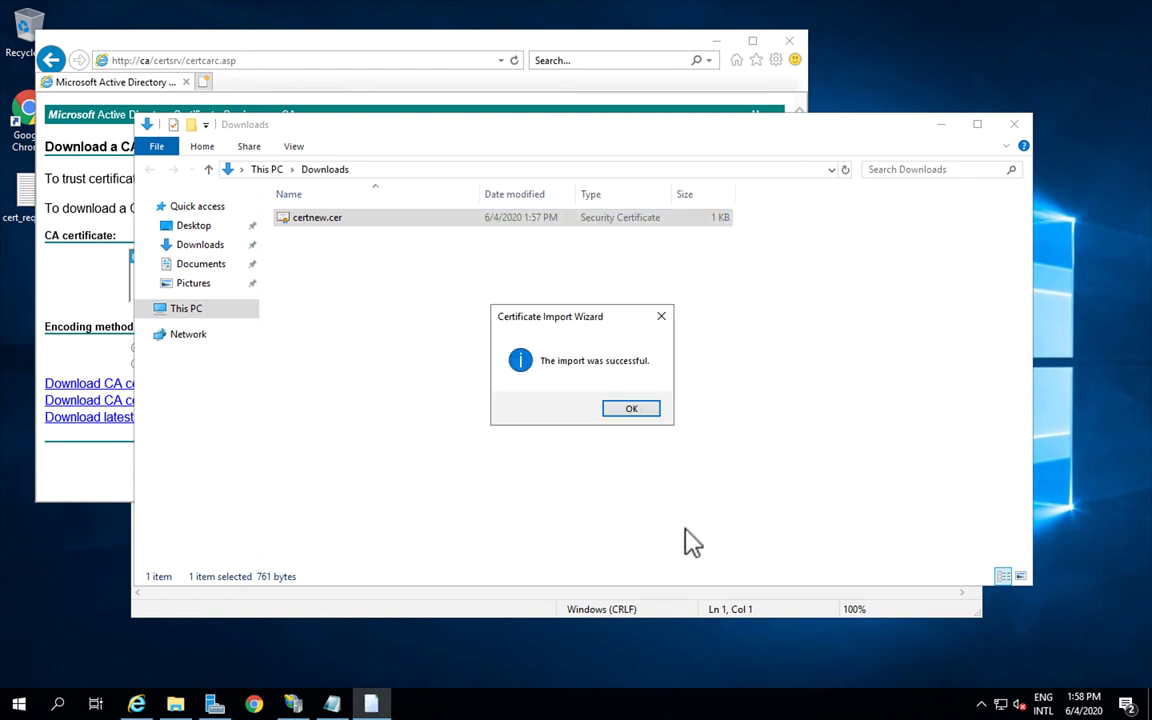
pyautogui.click(632, 410)
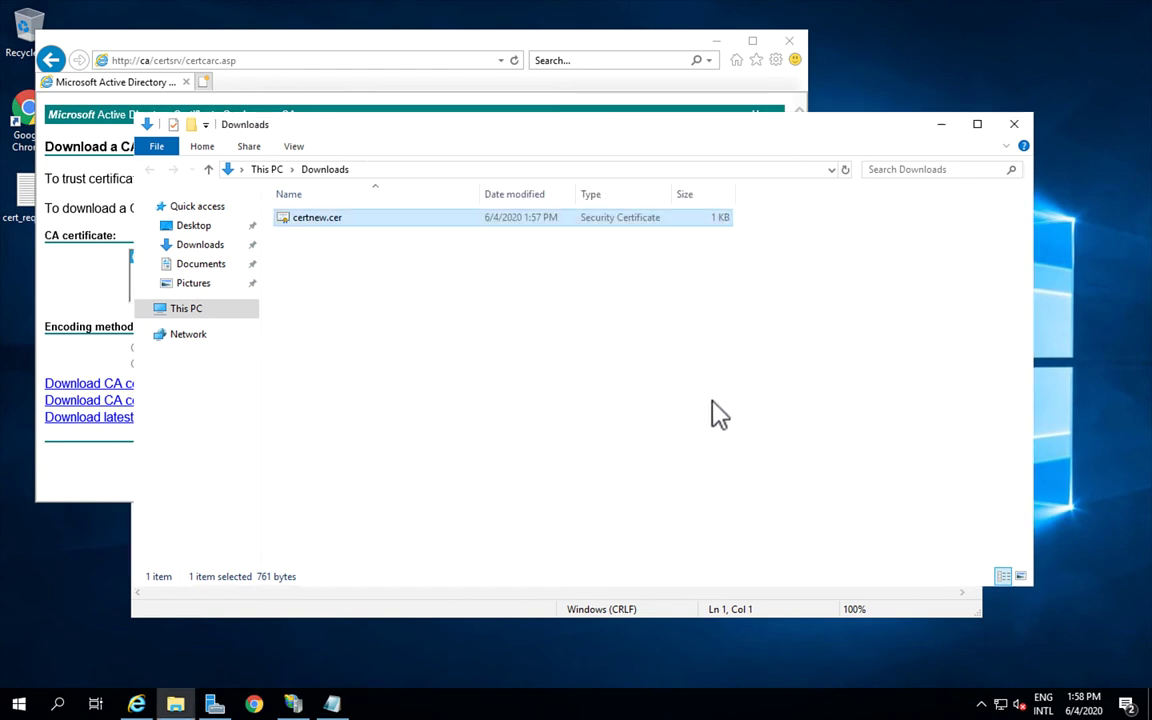
pyautogui.click(1015, 124)
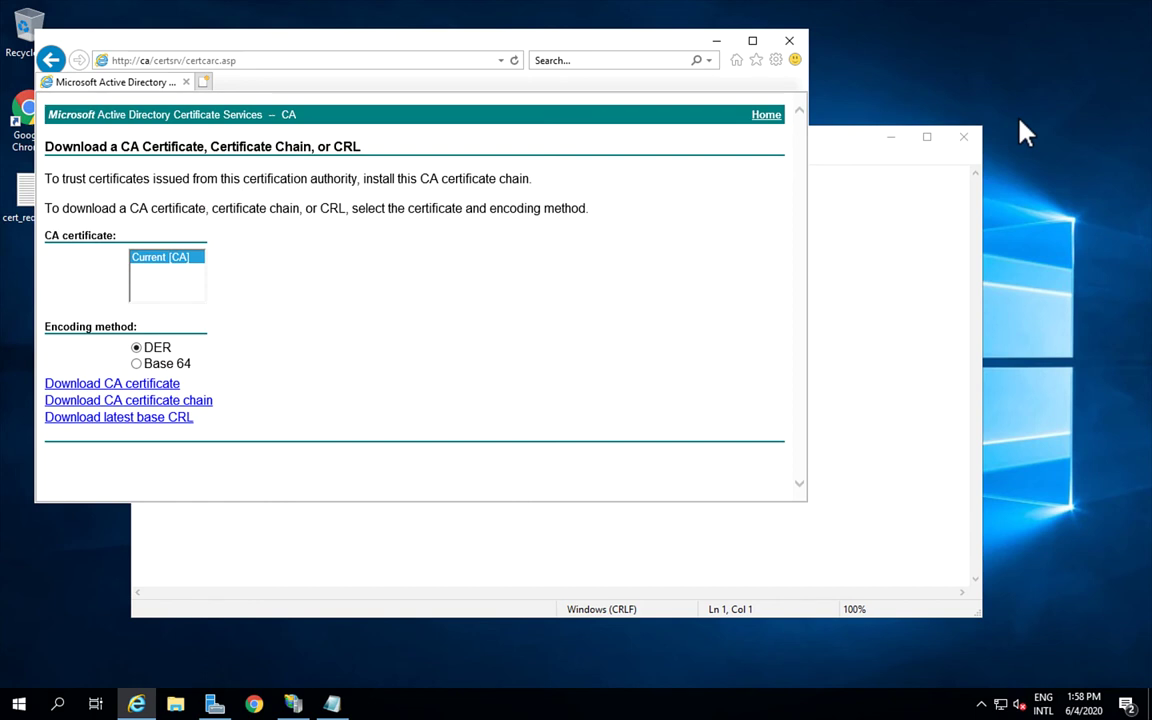
# - Open a Command Prompt and run mmc to launch an empty management console
pyautogui.click(18, 704)
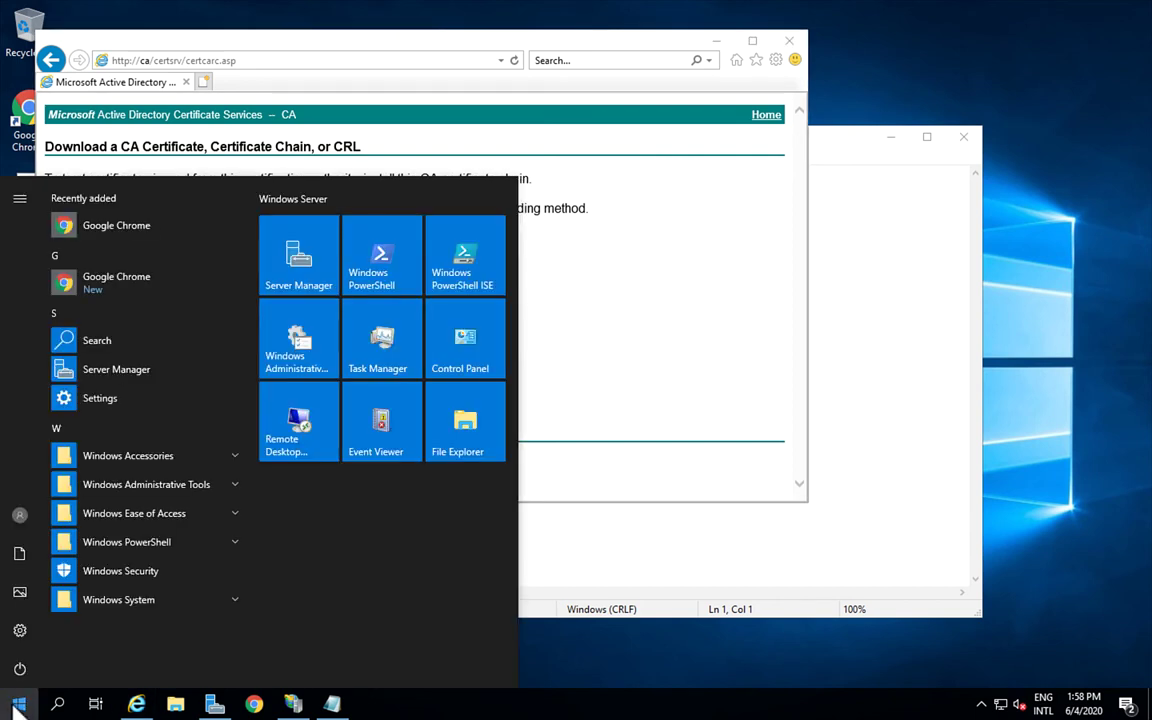
pyautogui.write('certlm')
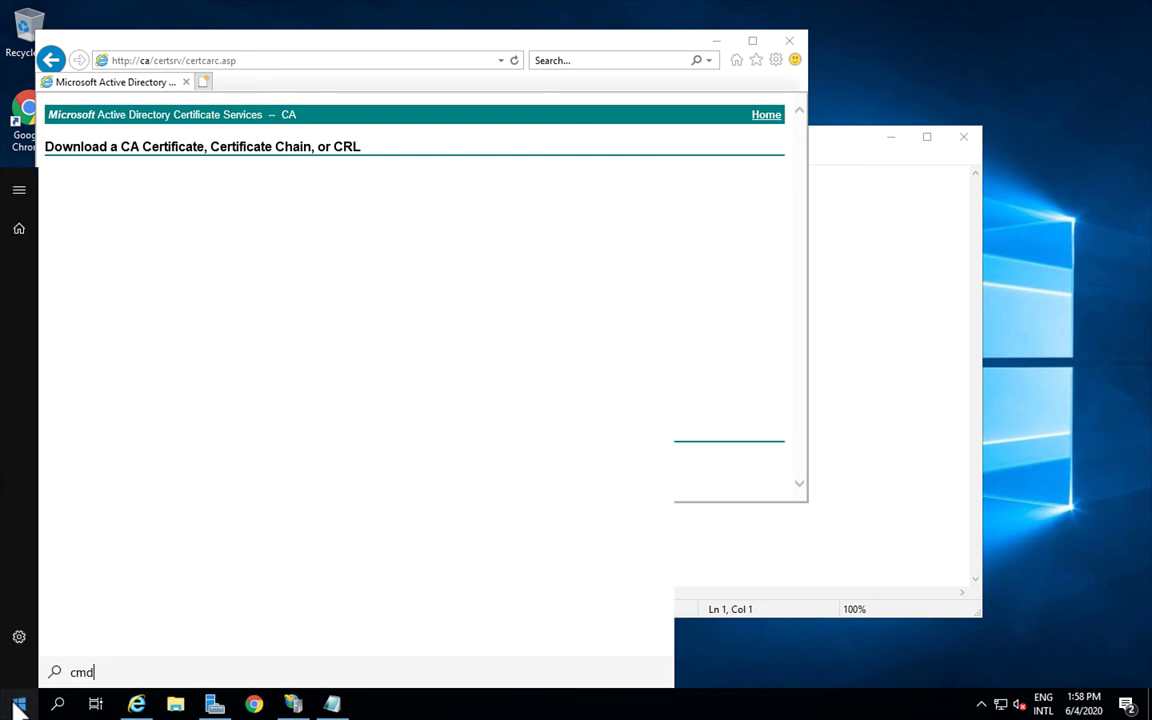
pyautogui.press('Return')
pyautogui.write('mmc')
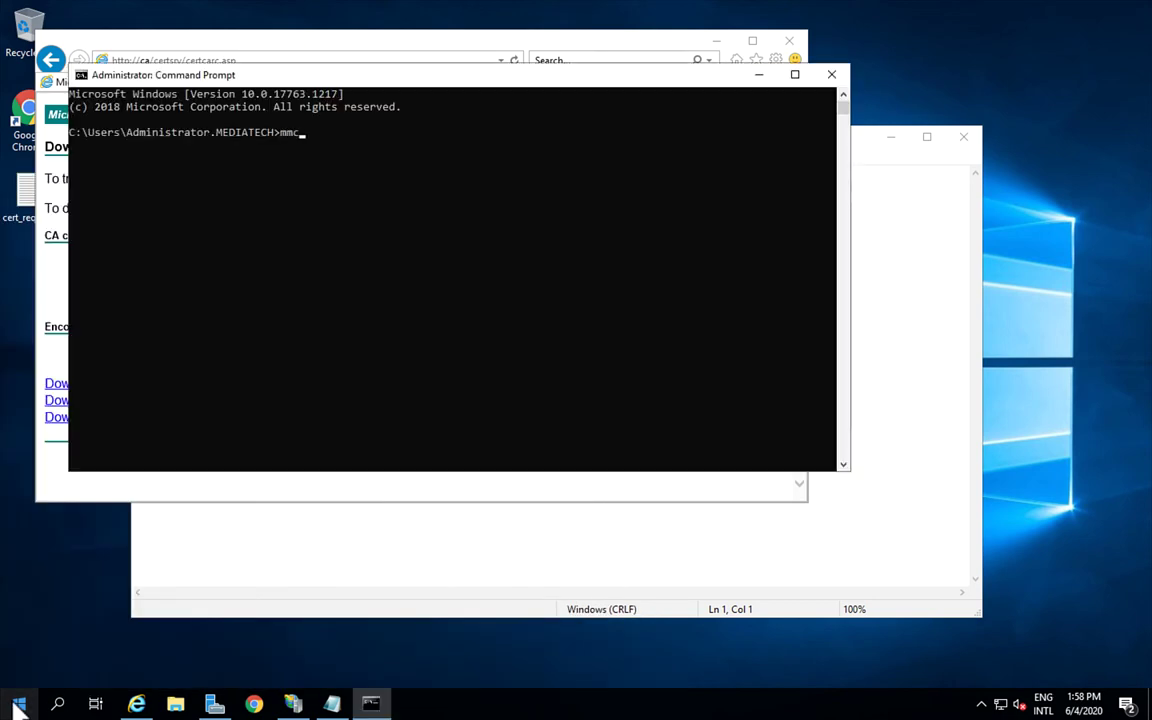
pyautogui.press('Return')
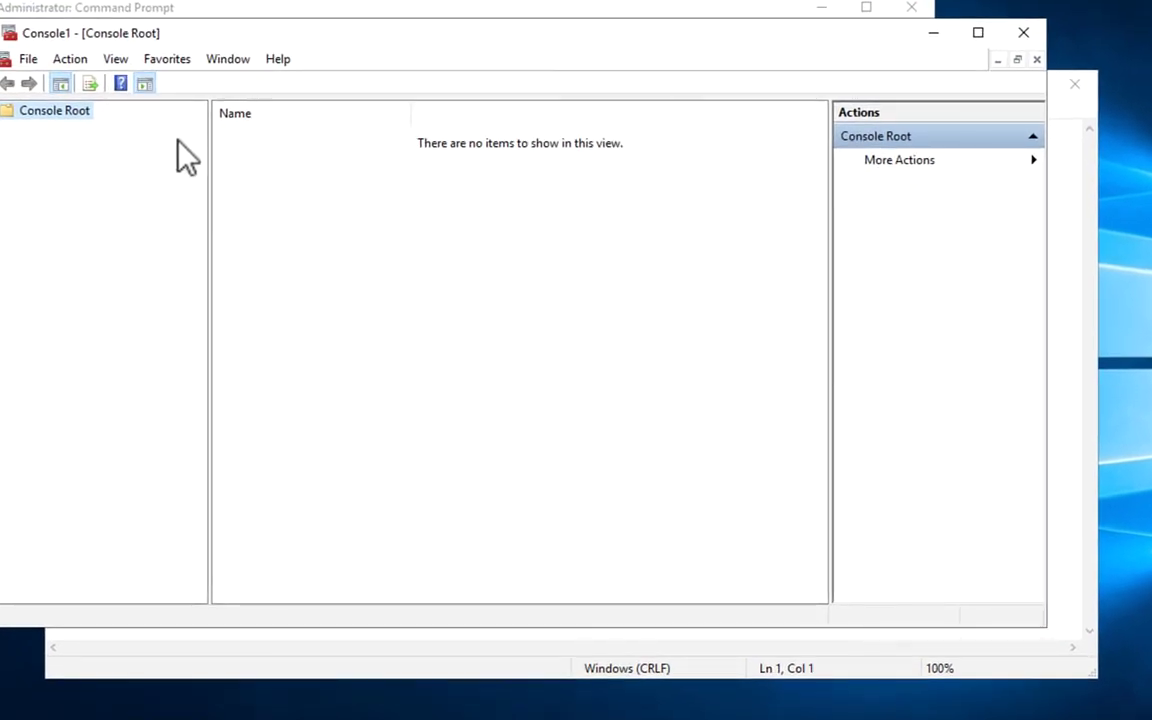
# - Close the Command Prompt, reposition the console window, and minimize the cert_request Notepad window
pyautogui.click(914, 12)
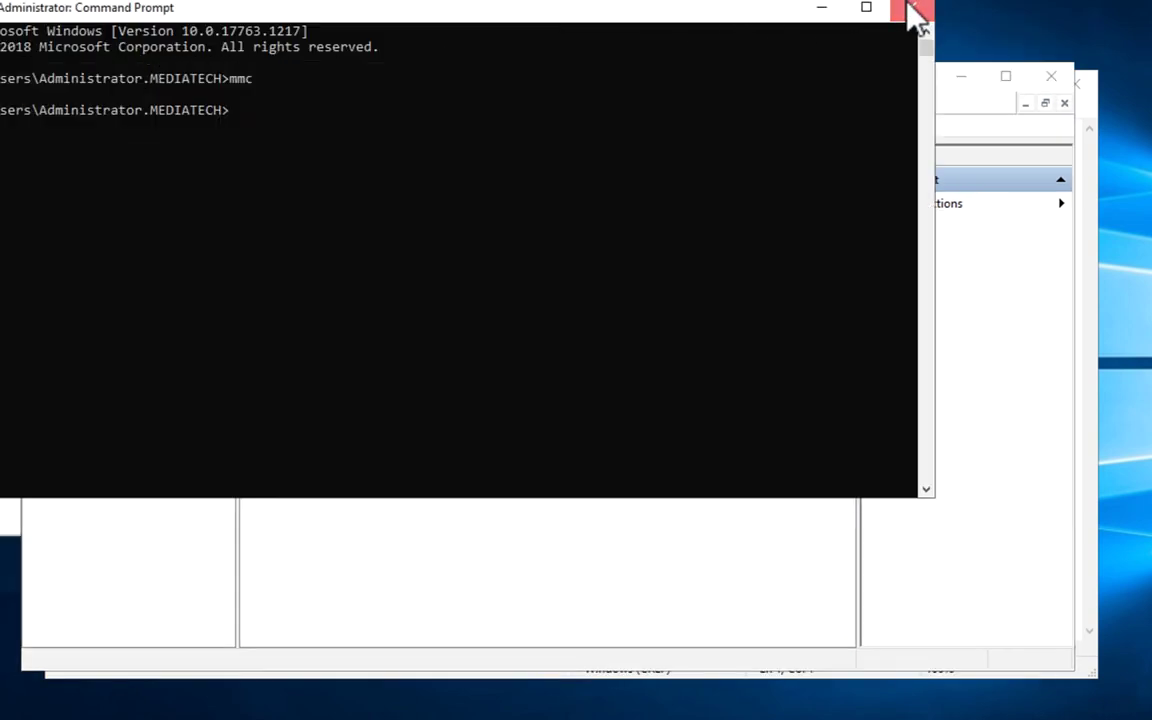
pyautogui.moveTo(766, 85); pyautogui.dragTo(746, 31)
pyautogui.click(1067, 117)
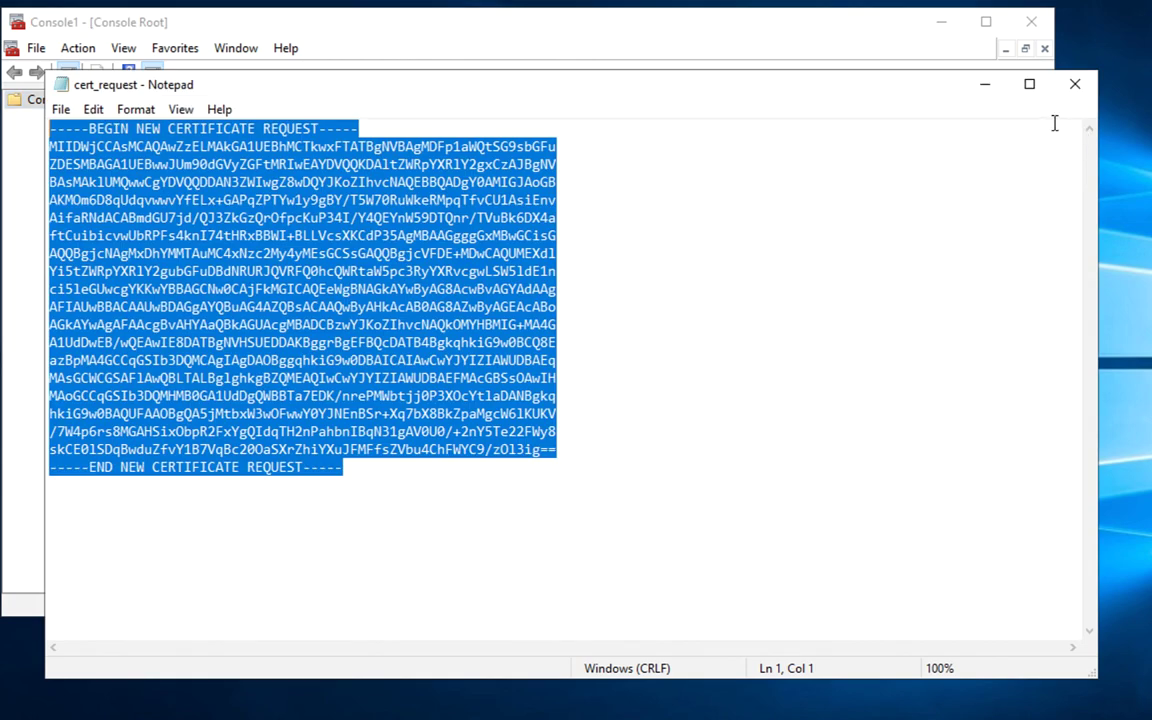
pyautogui.click(976, 82)
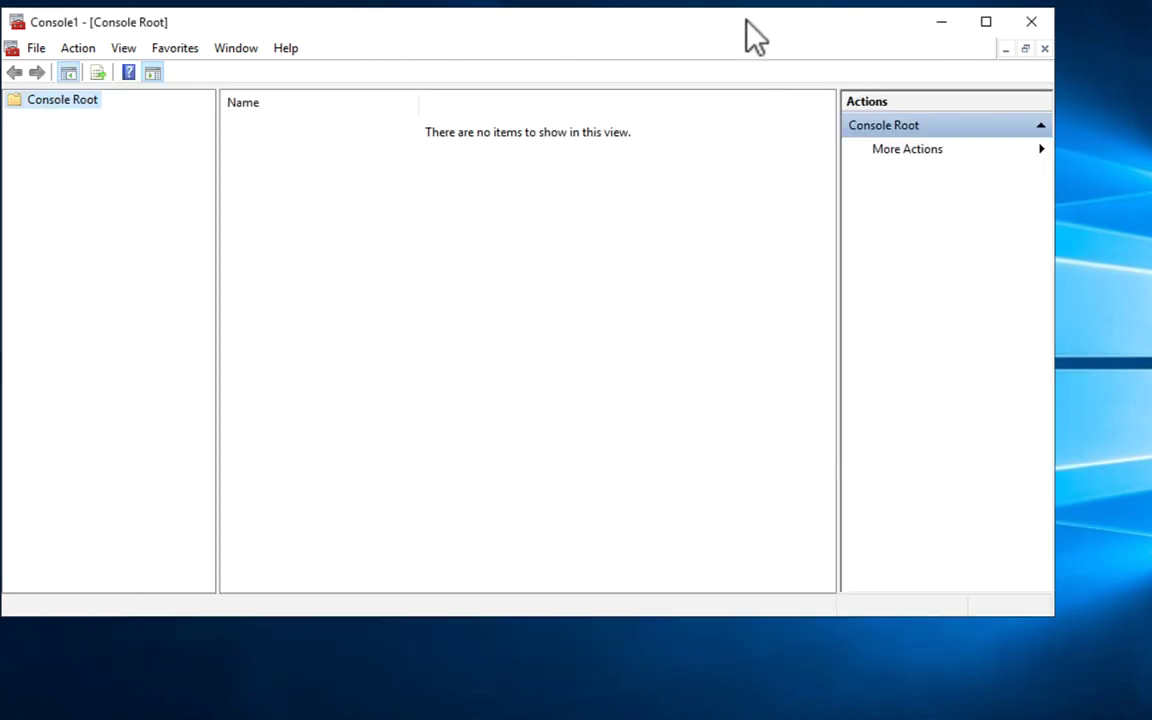
# - Add the Certificates snap-in to the console, managing the computer account on the local computer
pyautogui.click(36, 48)
pyautogui.click(105, 165)
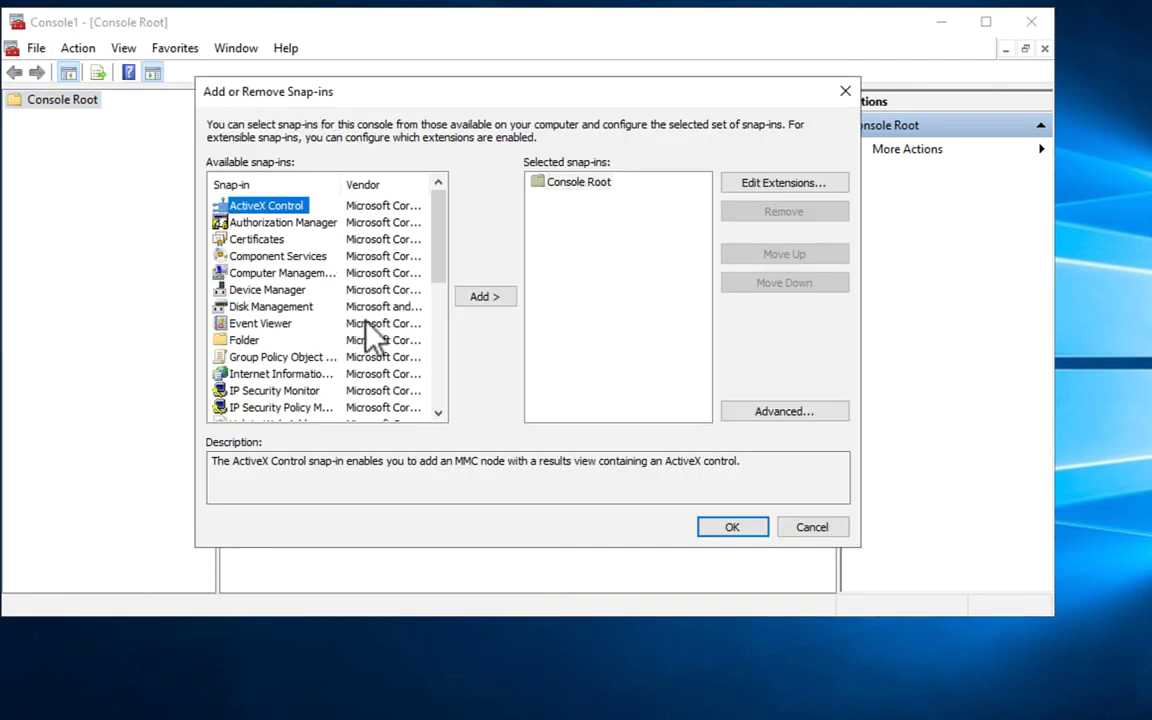
pyautogui.click(258, 240)
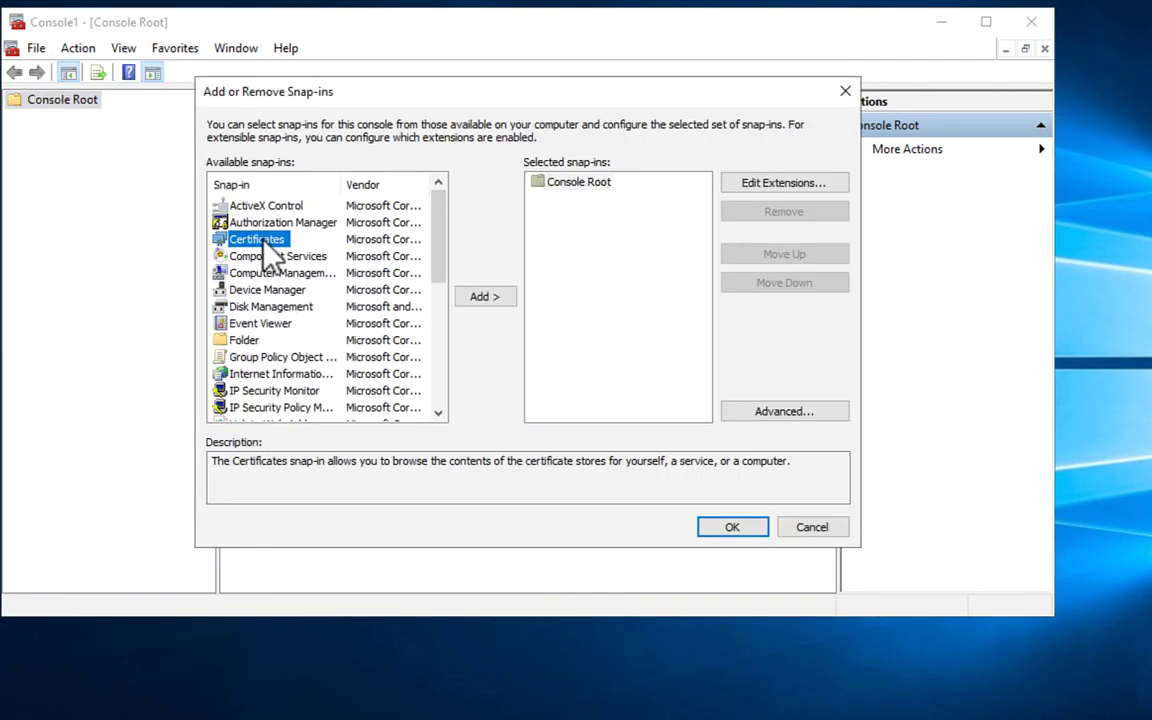
pyautogui.click(480, 298)
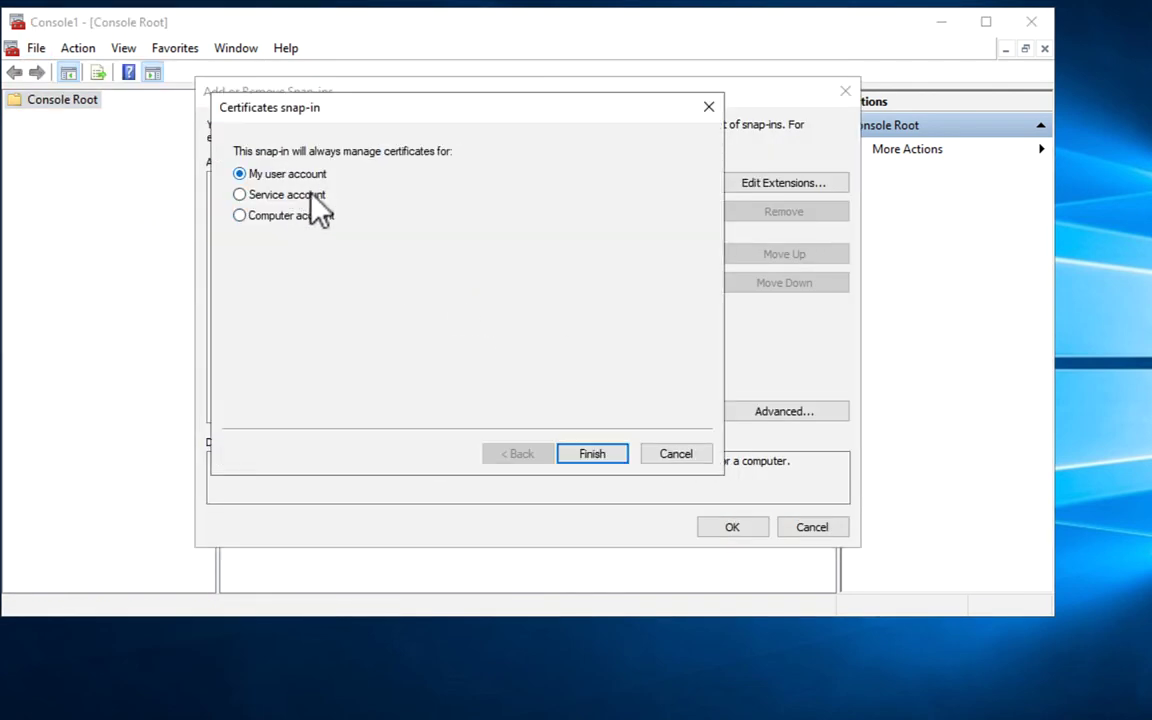
pyautogui.click(268, 218)
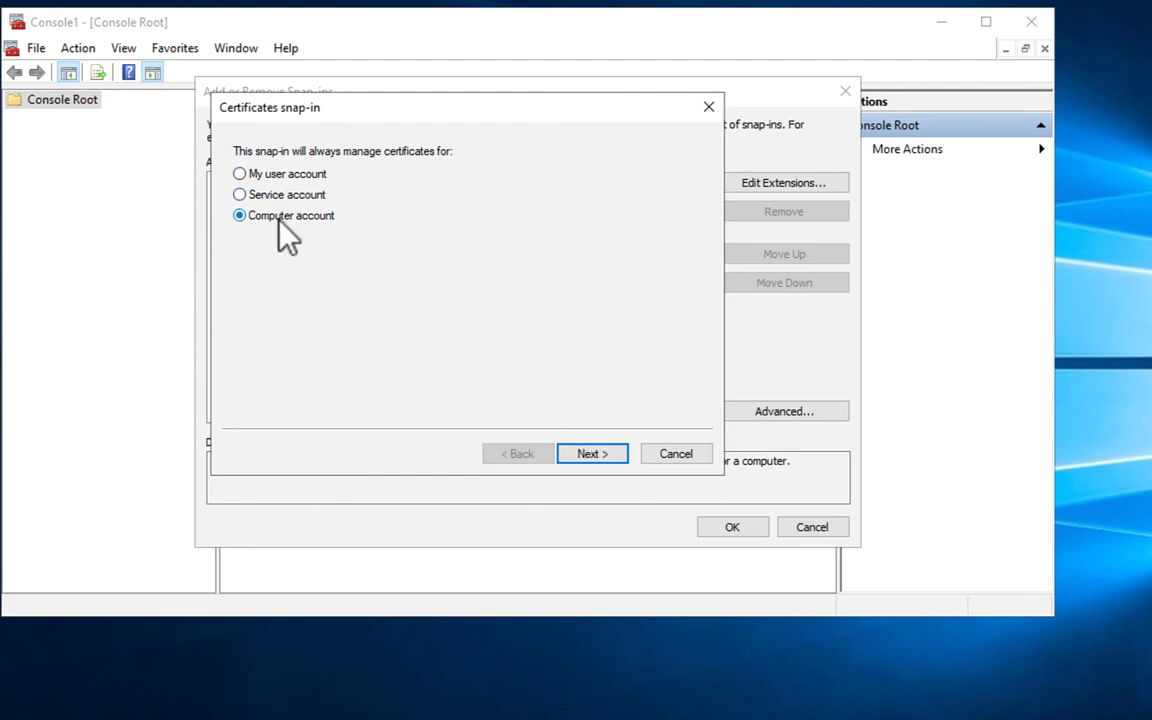
pyautogui.click(603, 452)
pyautogui.click(600, 450)
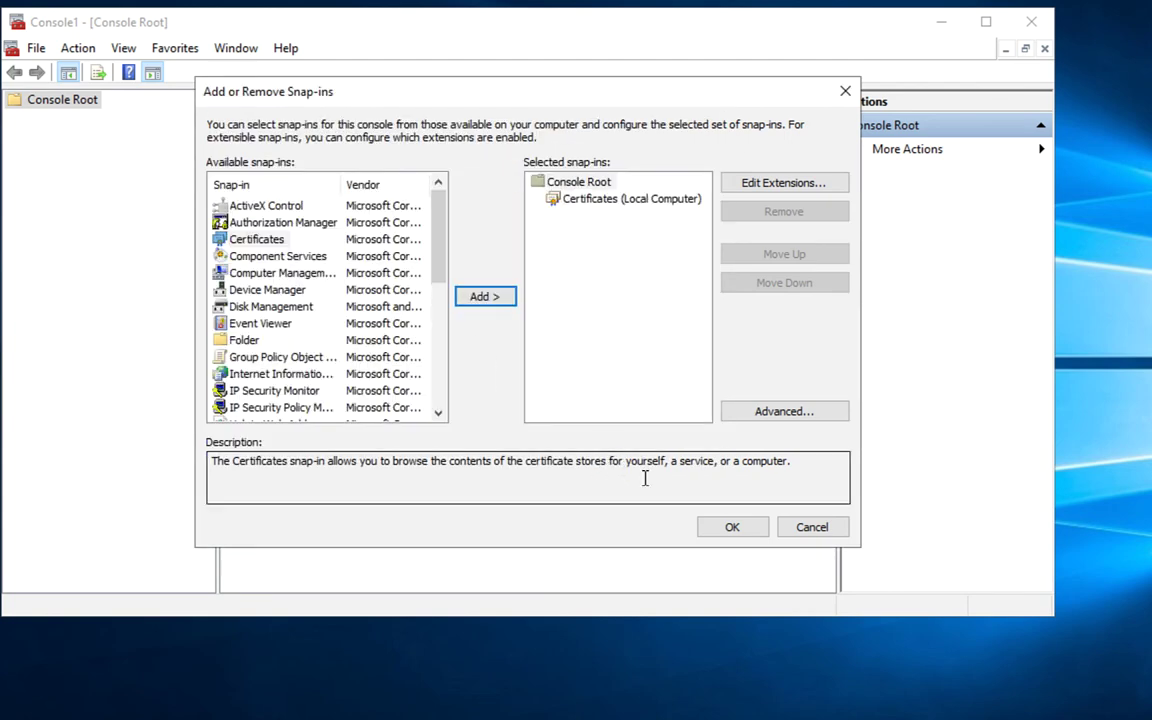
pyautogui.click(740, 530)
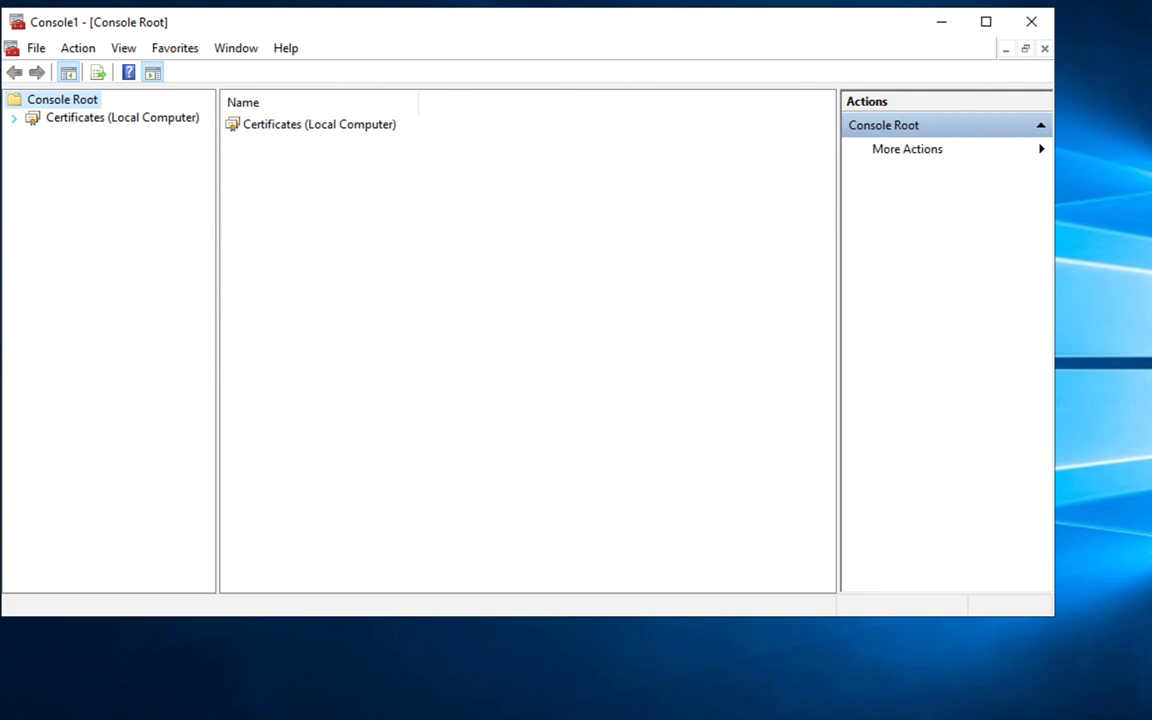
# - Widen the console tree and locate the CA certificate among the local computer's Trusted Root Certification Authorities certificates
pyautogui.click(13, 118)
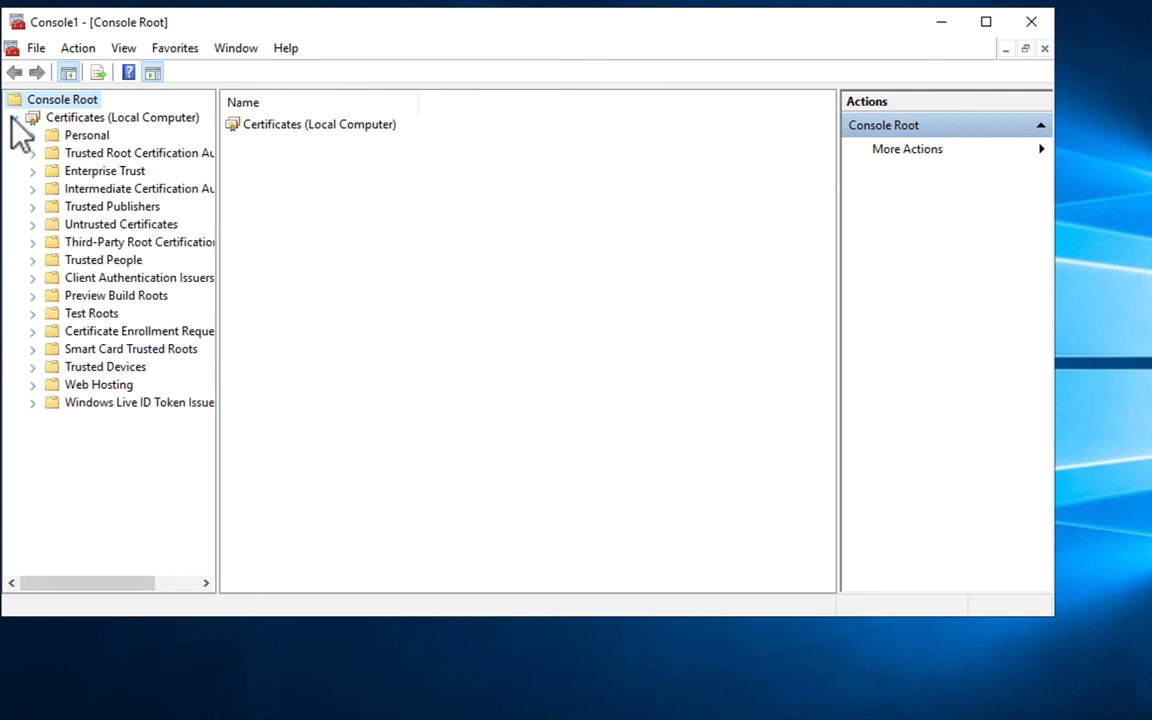
pyautogui.moveTo(217, 139); pyautogui.dragTo(305, 144)
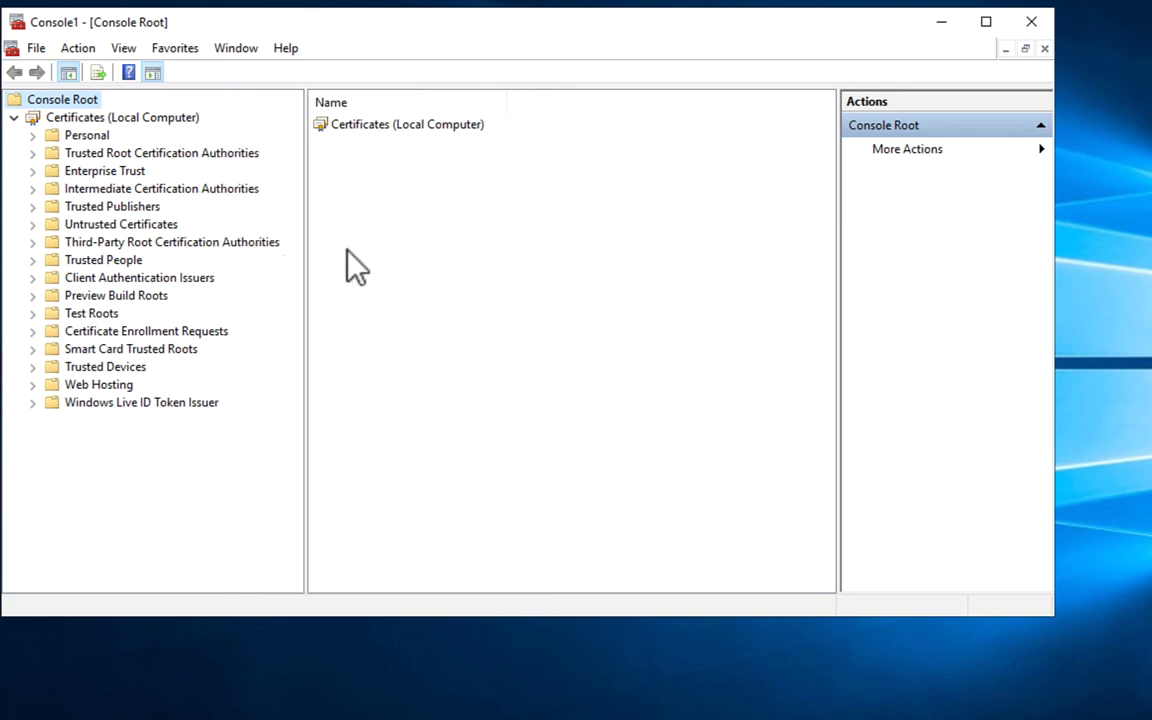
pyautogui.click(67, 155)
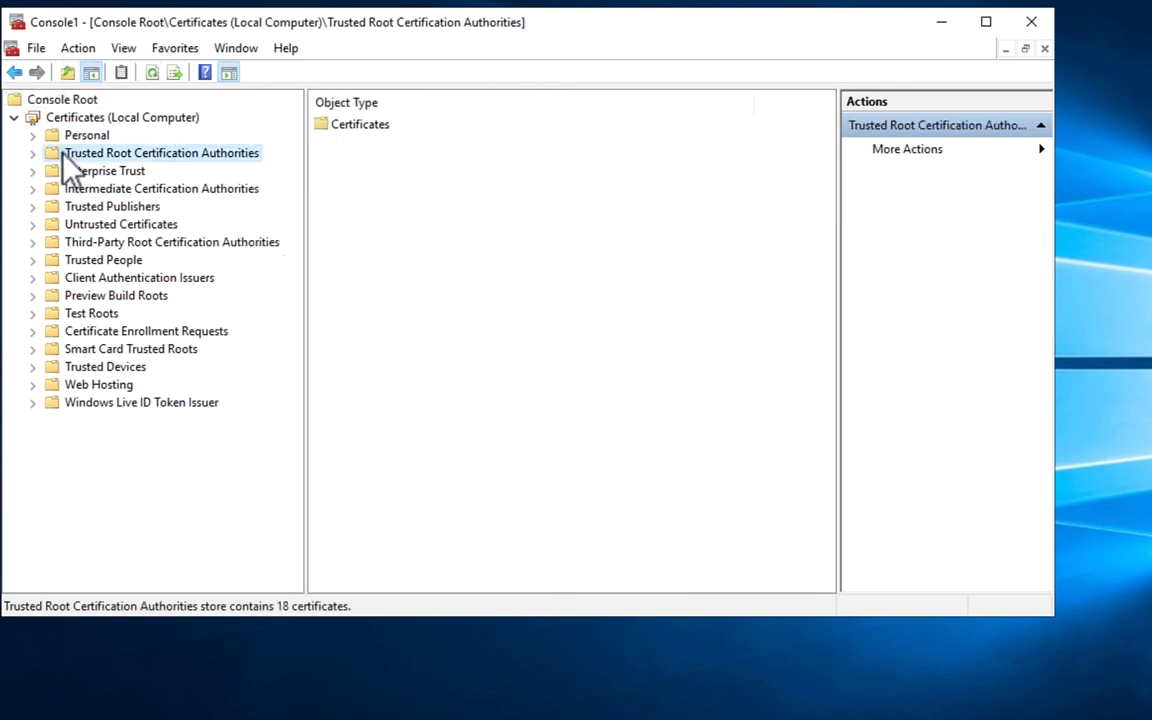
pyautogui.click(32, 153)
pyautogui.click(90, 171)
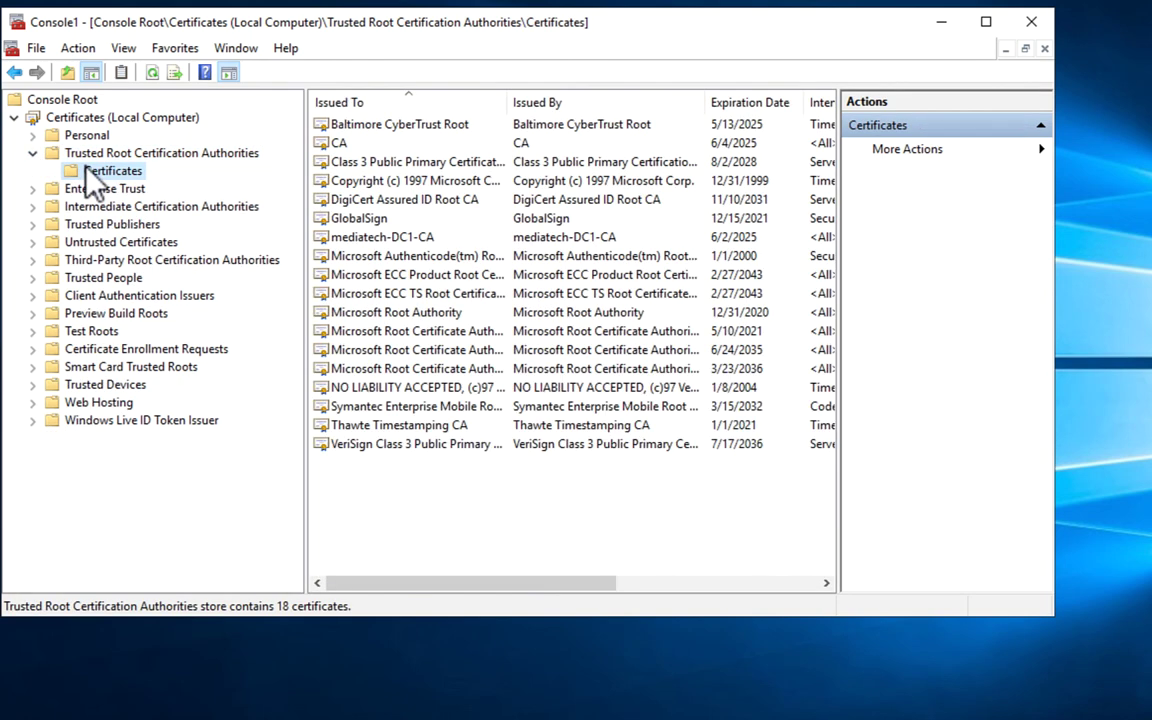
pyautogui.click(345, 143)
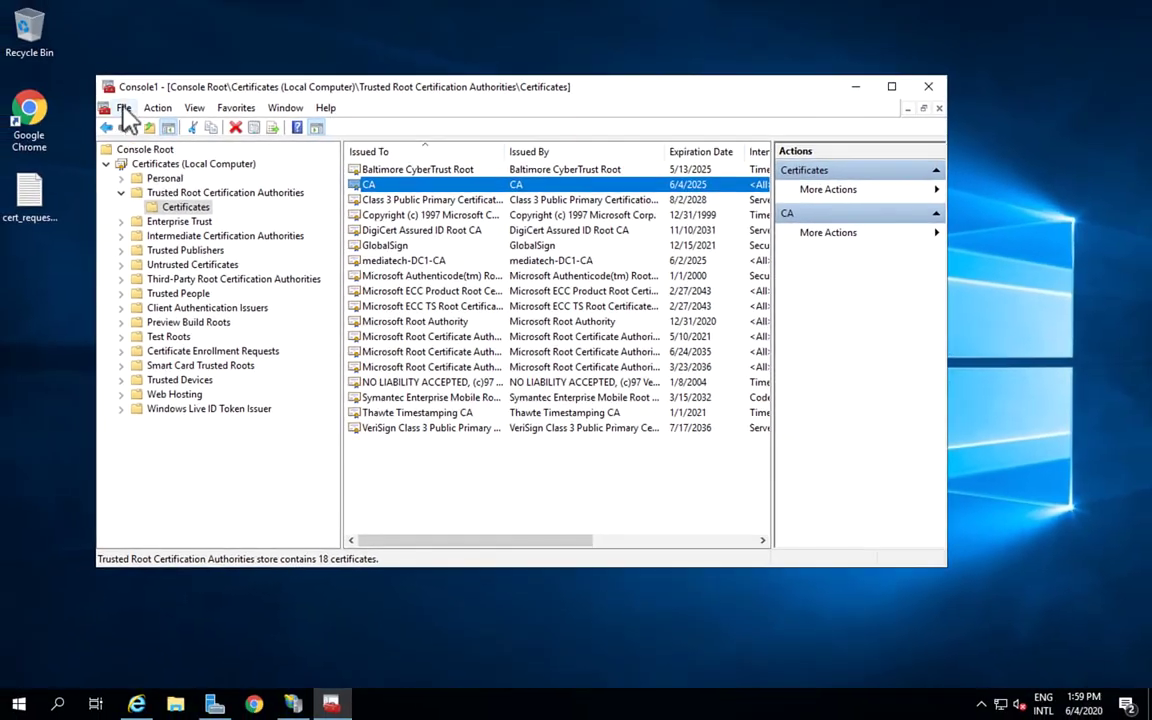
# - Save the console to the Desktop as certificates and close it, saving the console settings
pyautogui.click(124, 108)
pyautogui.click(160, 180)
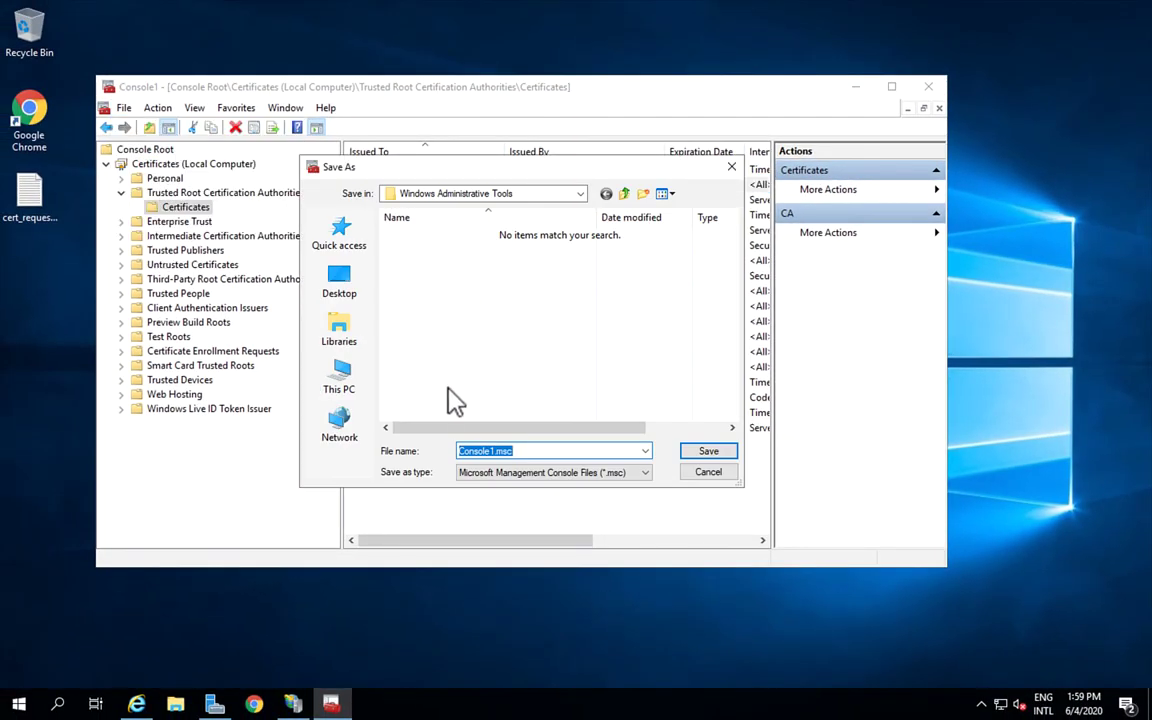
pyautogui.write('certificates')
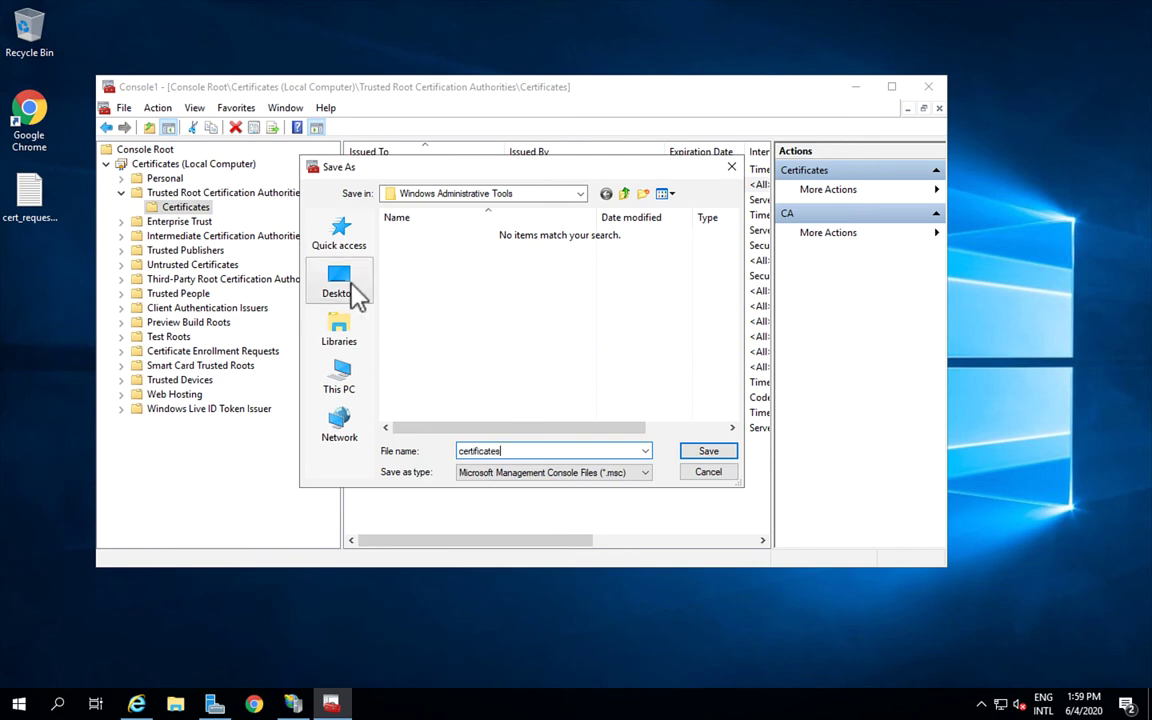
pyautogui.click(347, 286)
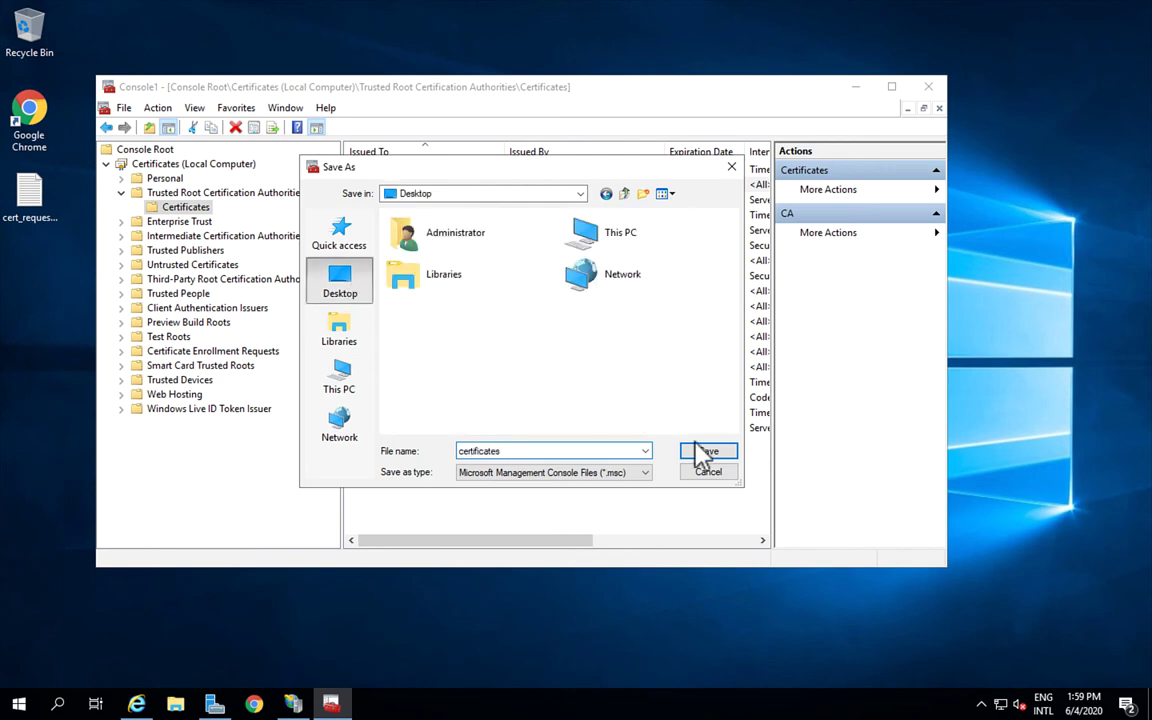
pyautogui.click(708, 451)
pyautogui.click(928, 87)
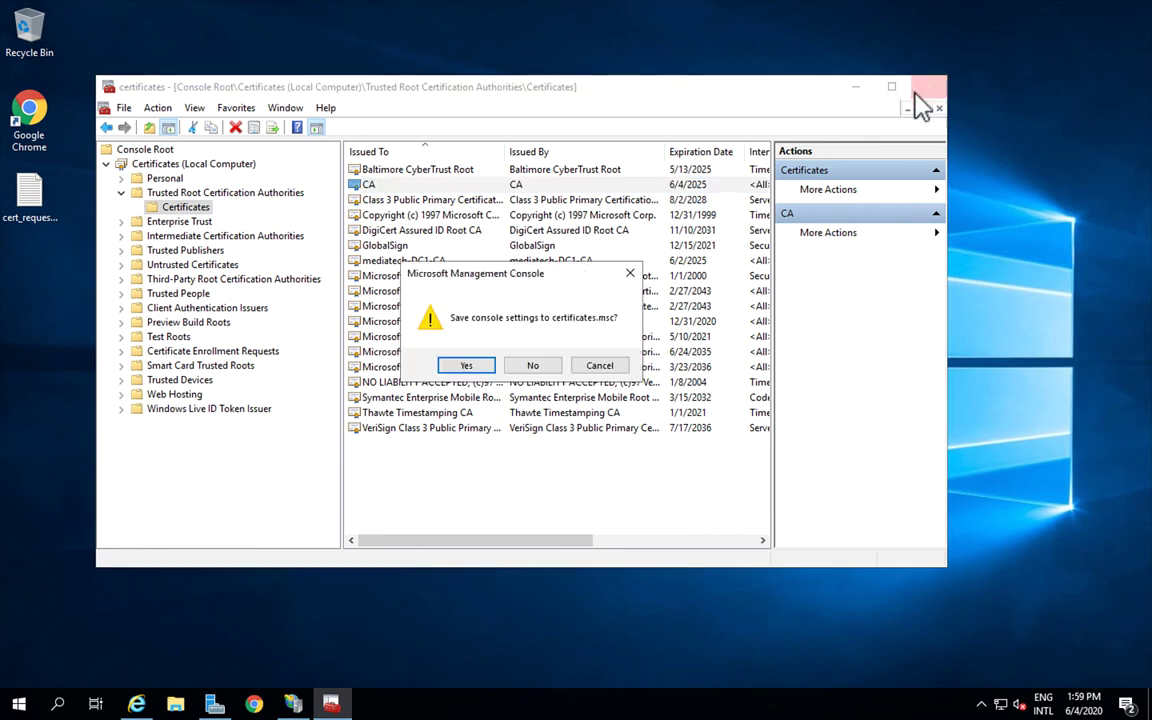
pyautogui.click(472, 368)
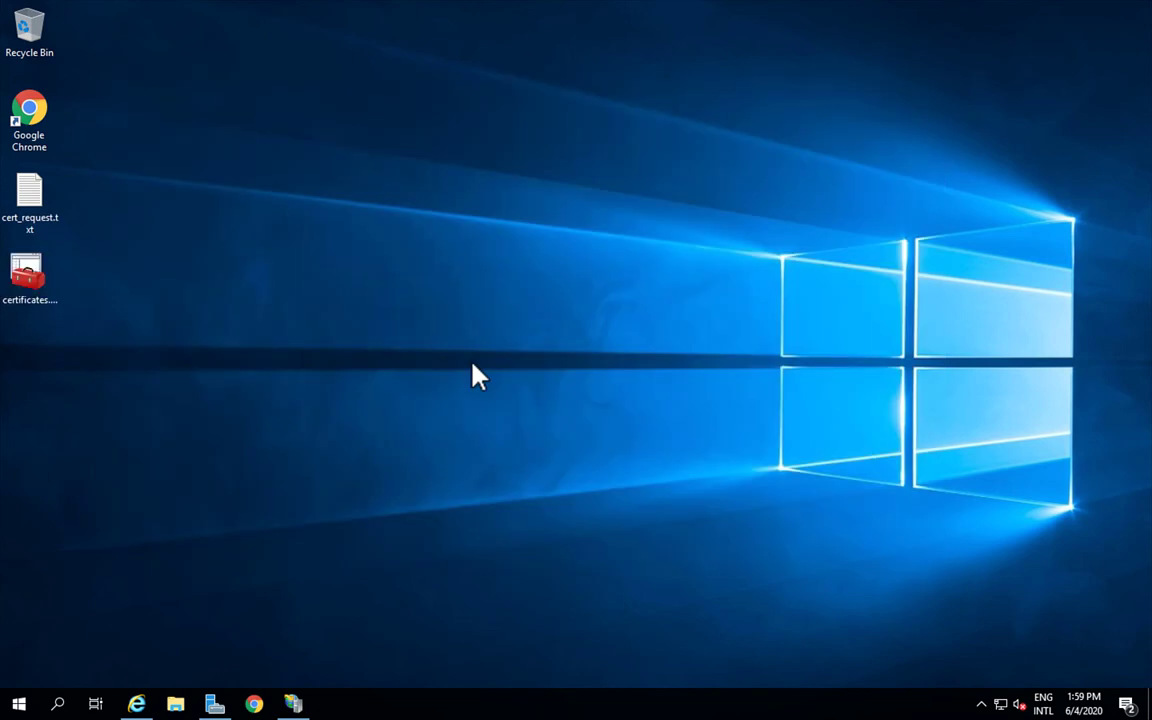
pyautogui.click(33, 285)
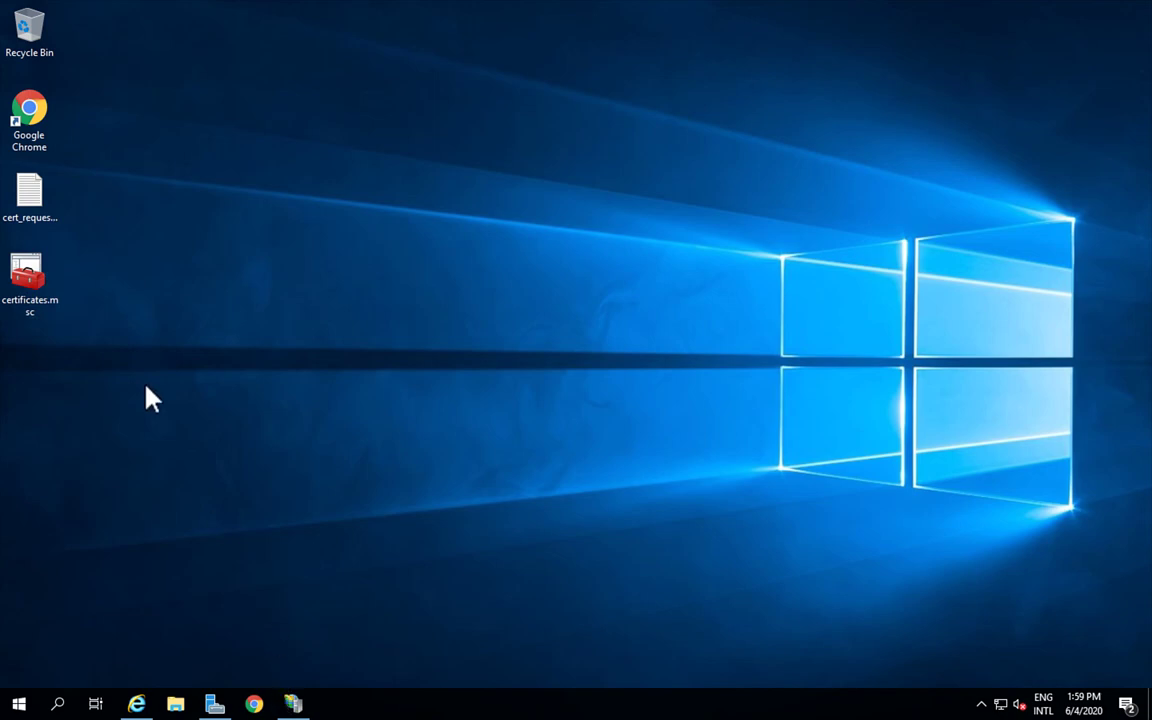
# - Open cert_request.txt from the desktop, copy the entire certificate request including its BEGIN and END lines, and close the file
pyautogui.doubleClick(24, 216)
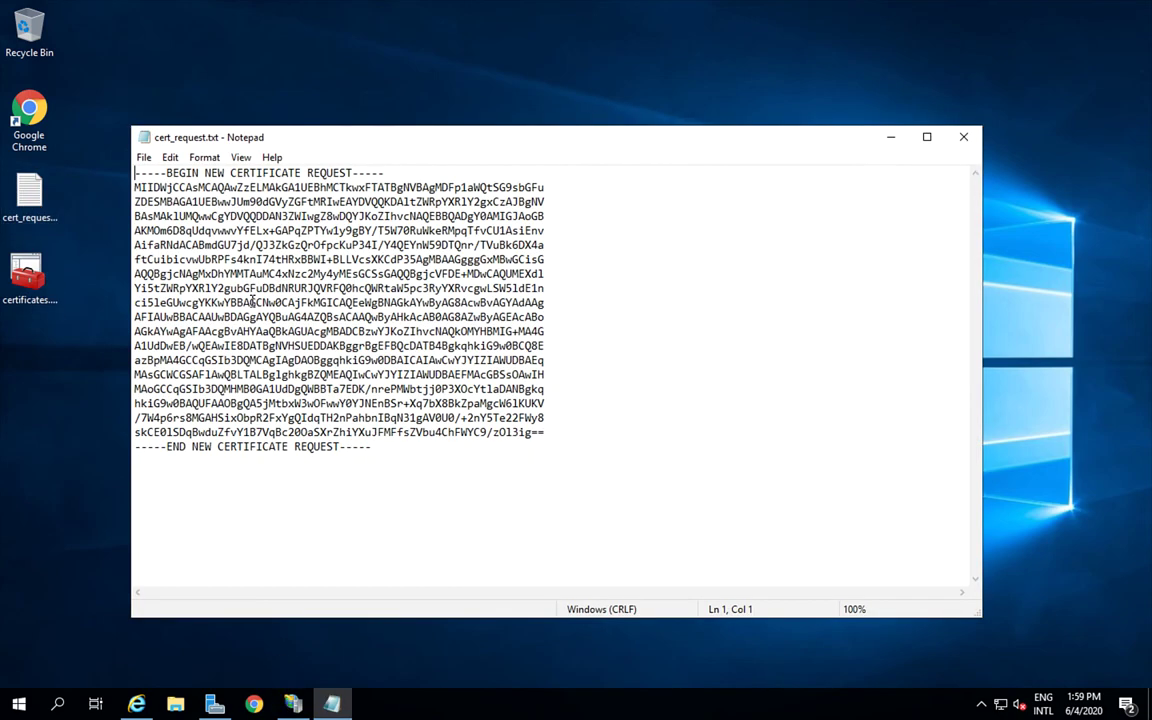
pyautogui.moveTo(419, 452); pyautogui.dragTo(123, 149)
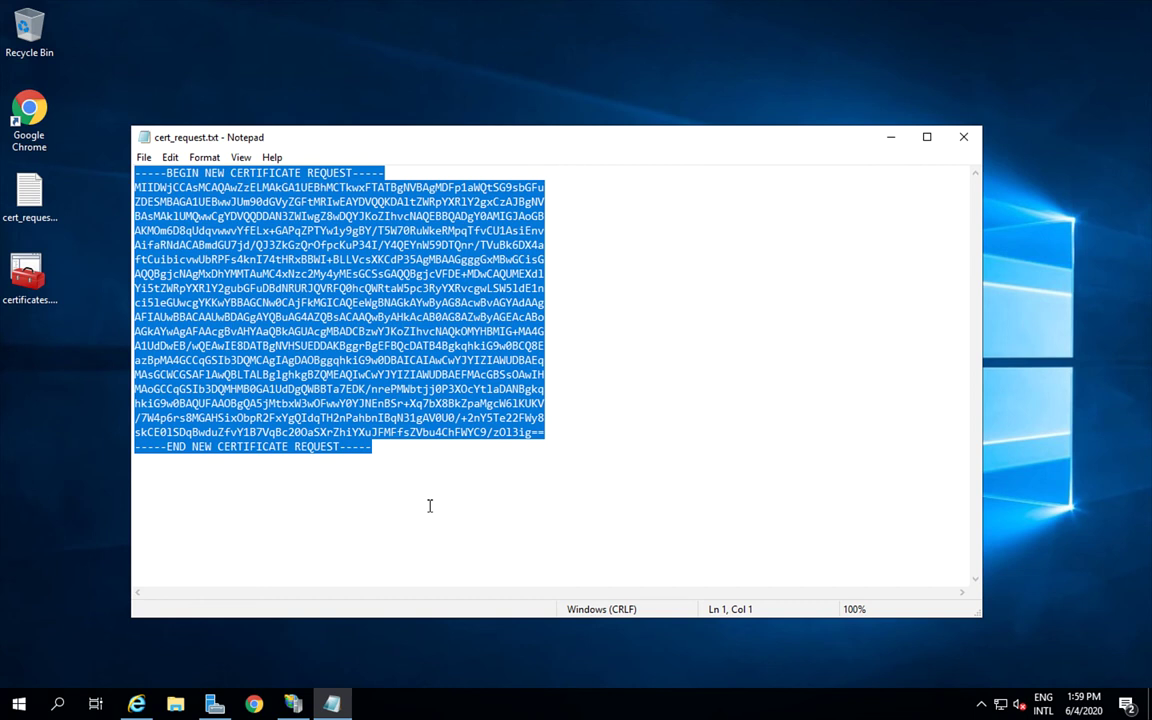
pyautogui.rightClick(335, 300)
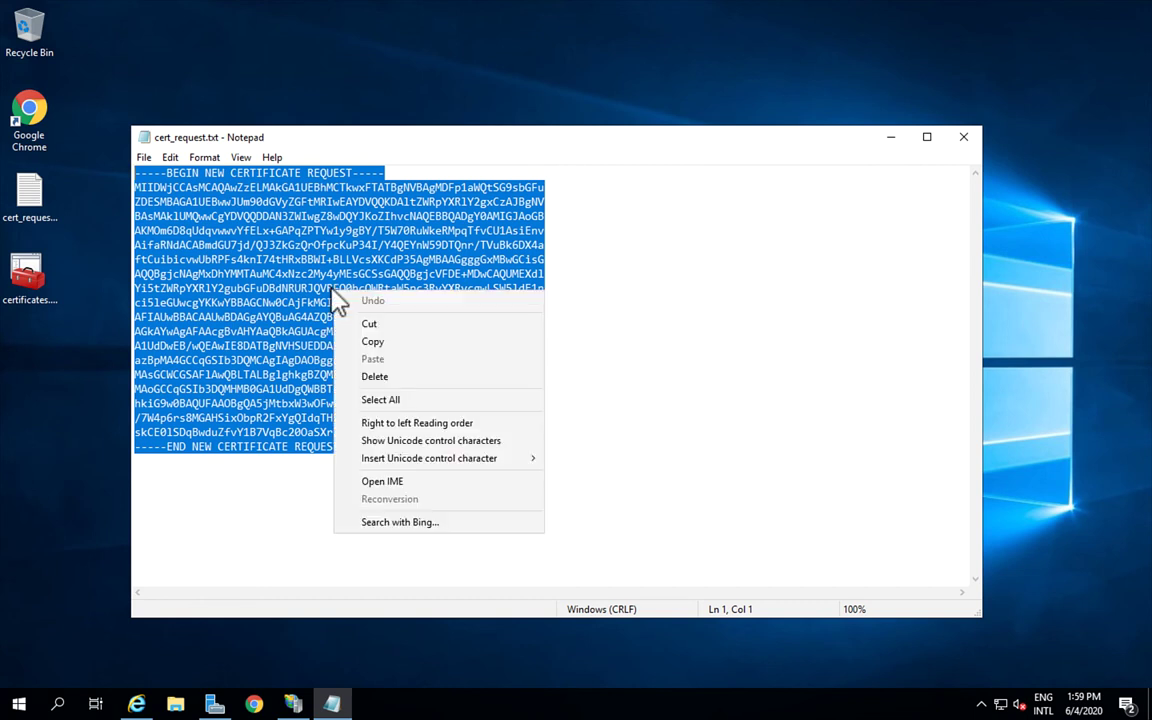
pyautogui.click(372, 340)
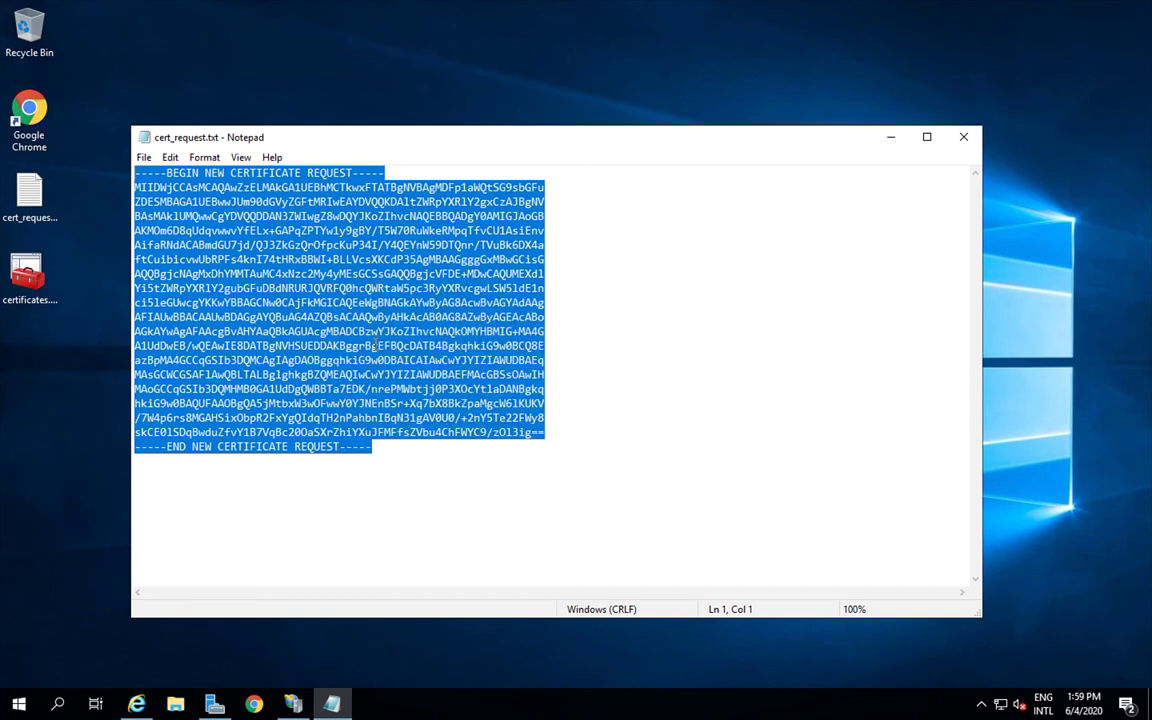
pyautogui.click(953, 141)
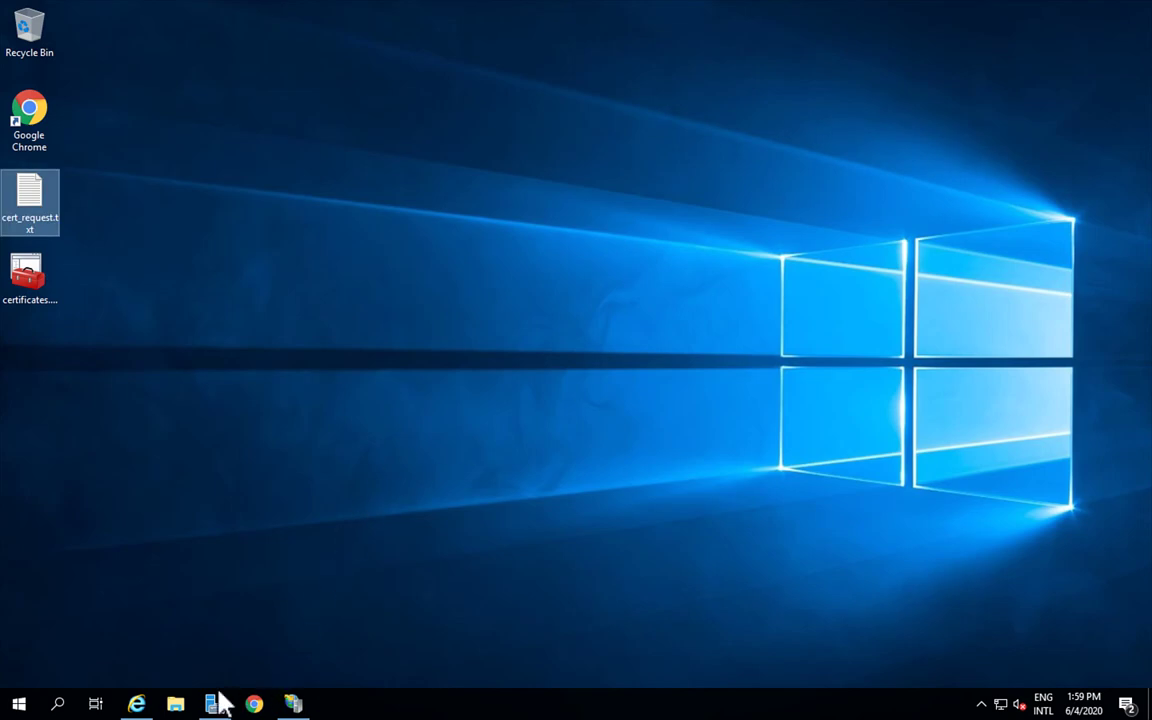
# - Switch to Internet Explorer and open the CA site's advanced request form for submitting a base-64-encoded PKCS #10 file
pyautogui.click(136, 700)
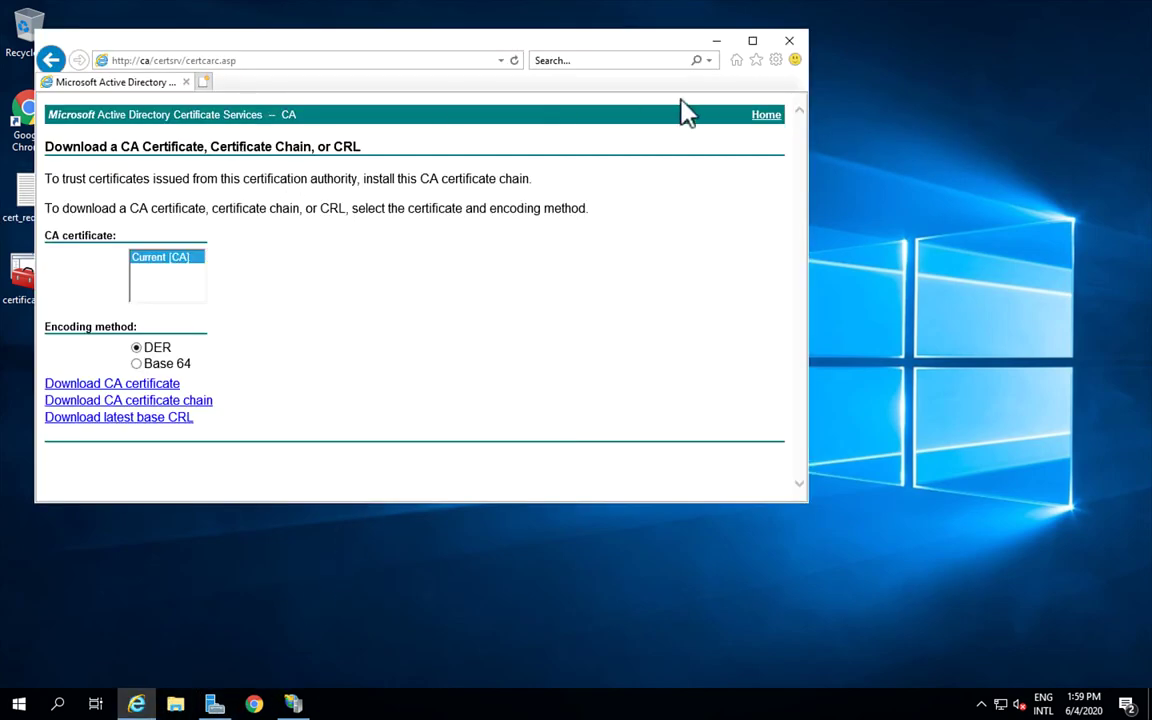
pyautogui.click(757, 115)
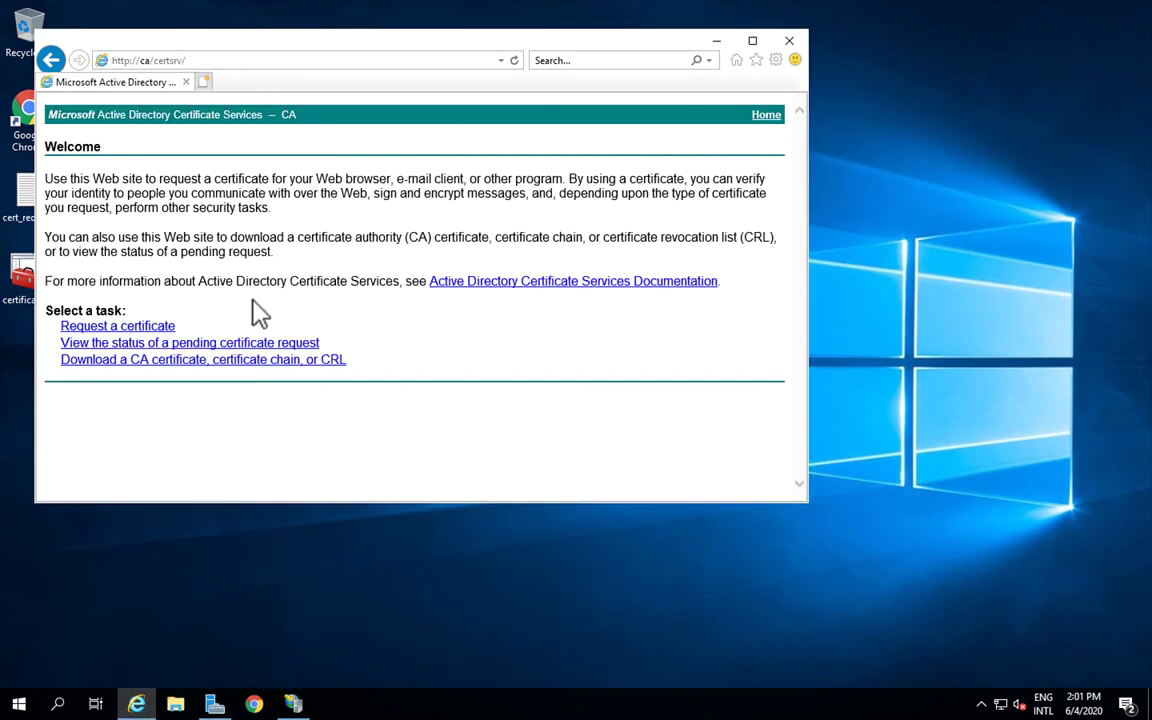
pyautogui.click(148, 327)
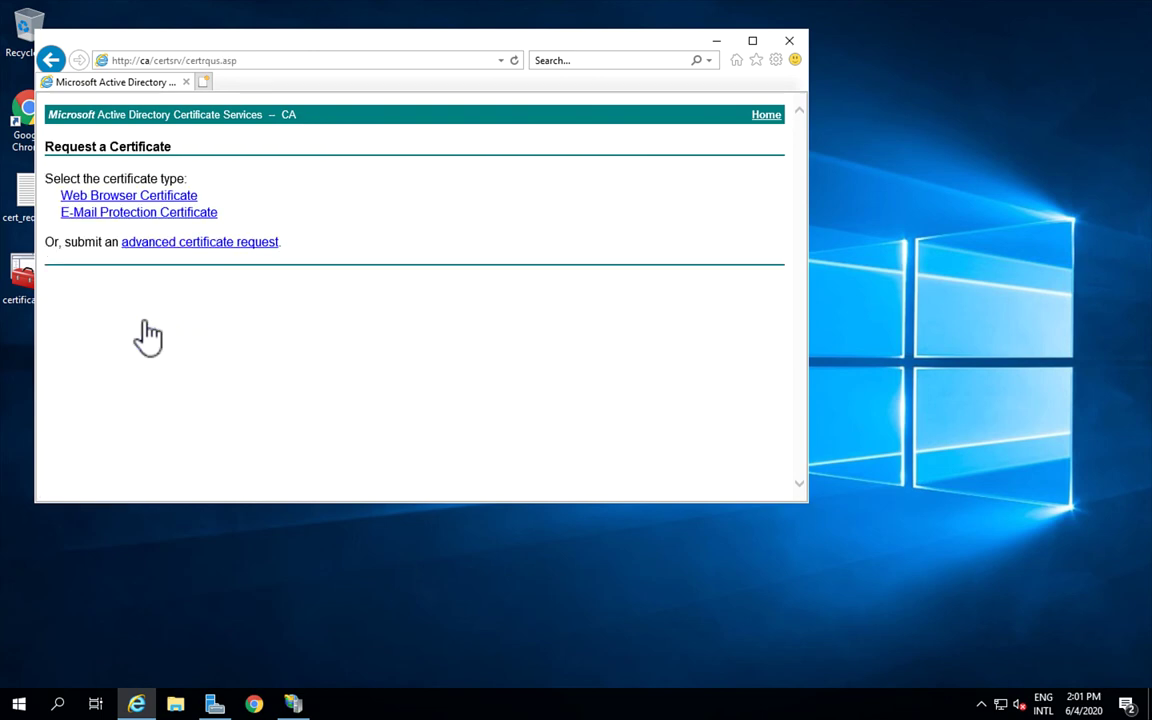
pyautogui.click(155, 247)
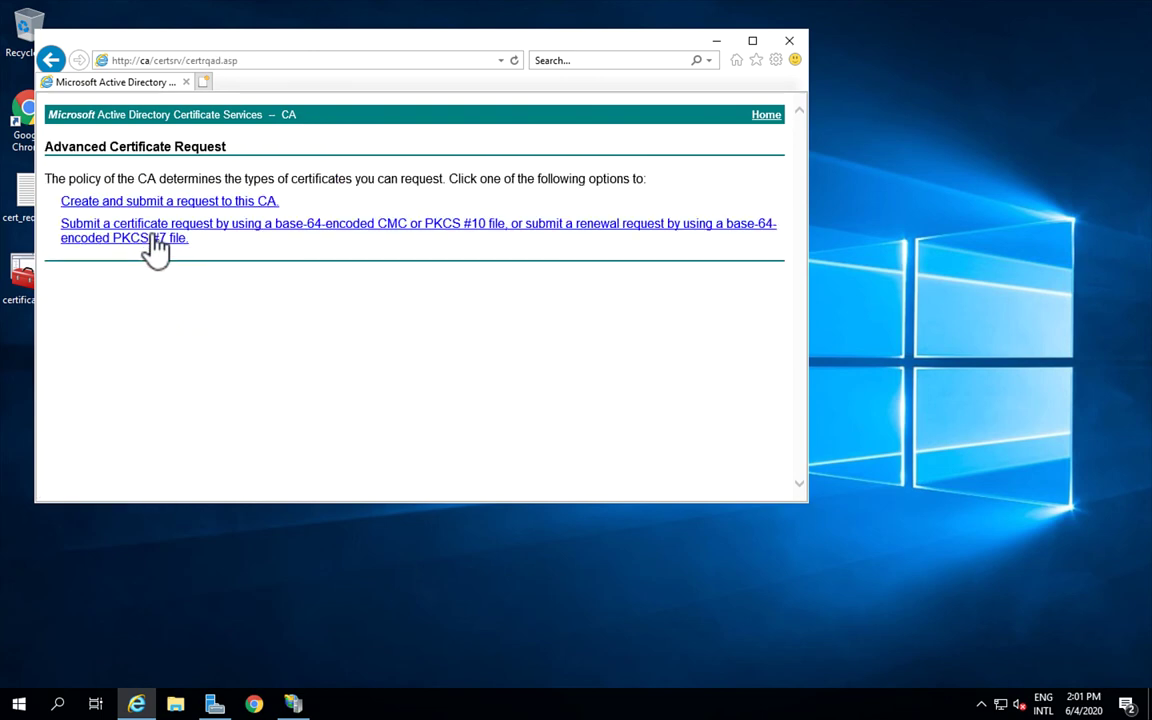
pyautogui.click(90, 235)
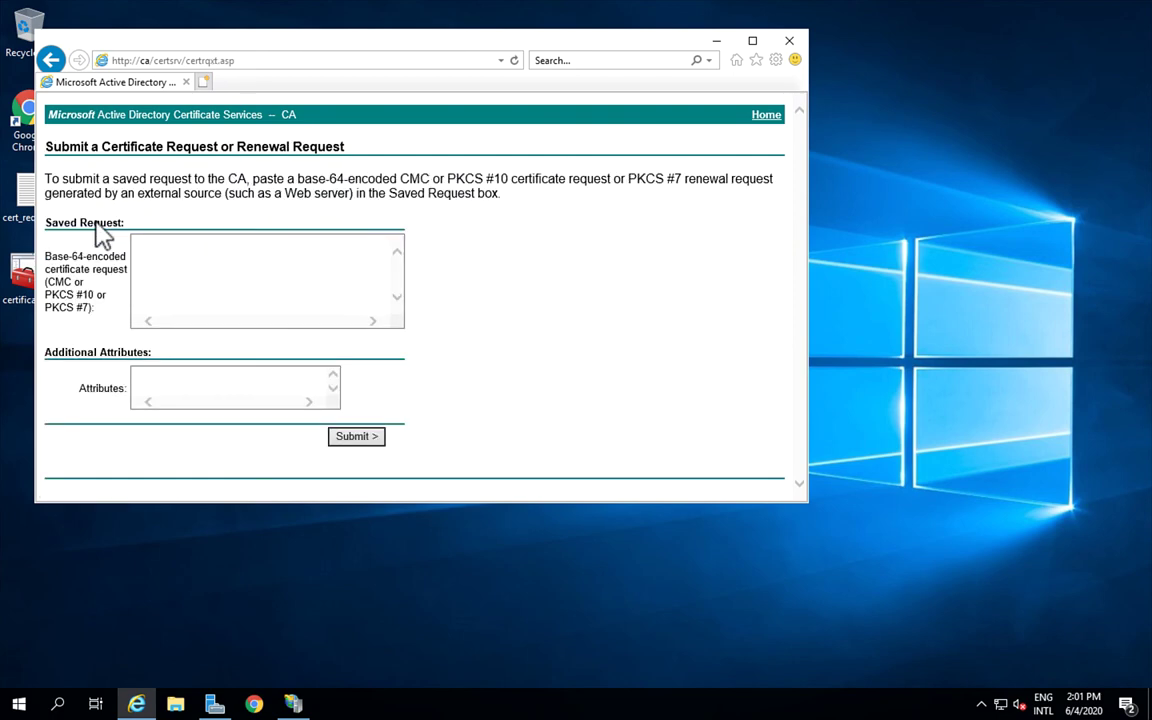
# - Paste the copied certificate request into Saved Request and submit it to the CA
pyautogui.click(156, 250)
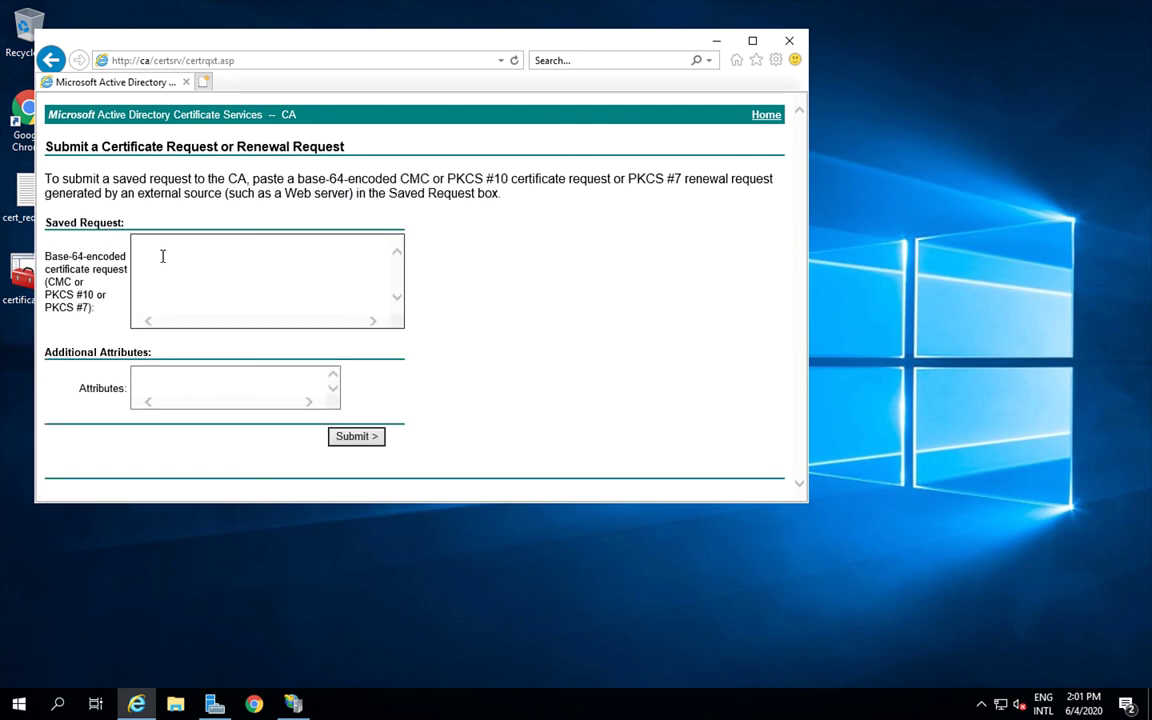
pyautogui.rightClick(160, 255)
pyautogui.click(205, 326)
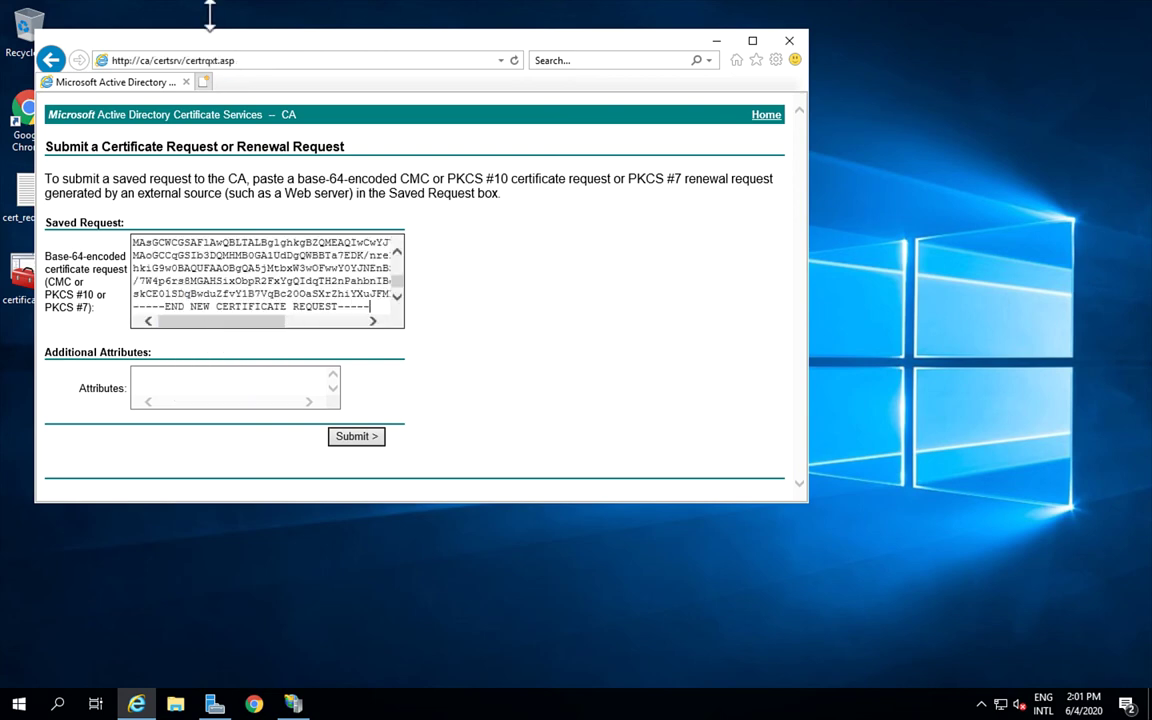
pyautogui.moveTo(220, 47); pyautogui.dragTo(377, 37)
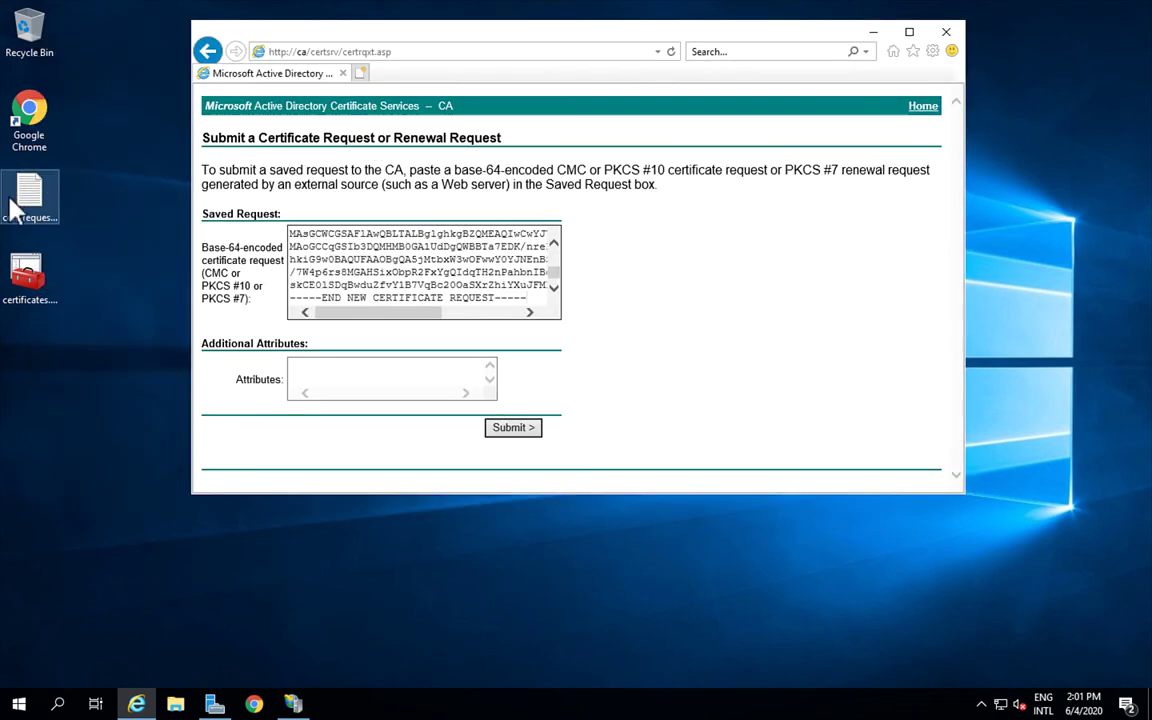
pyautogui.click(507, 428)
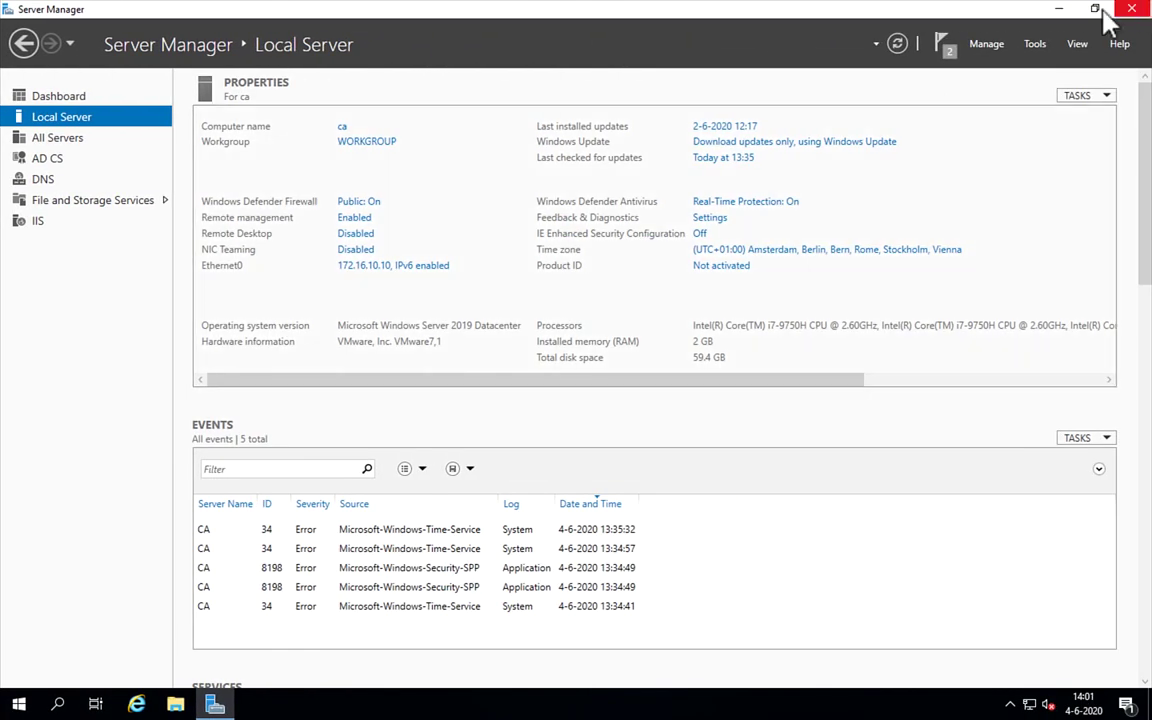
# - Launch Certification Authority from Server Manager on the CA server and show the CA's Pending Requests
pyautogui.click(1035, 44)
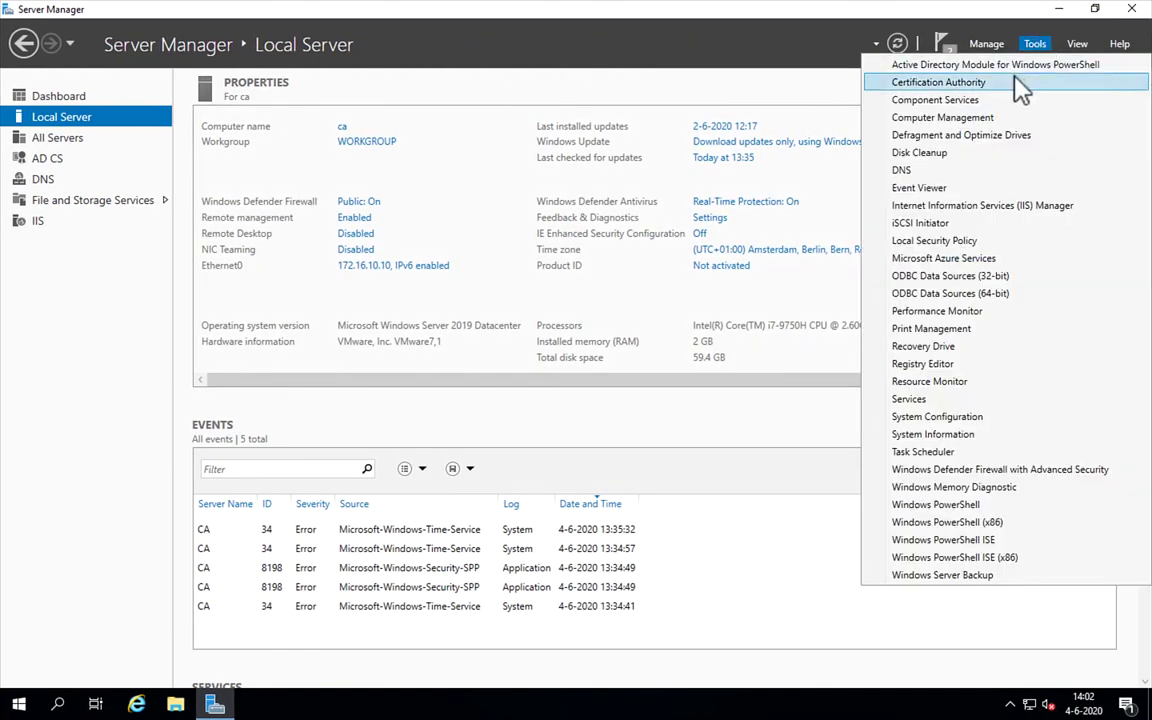
pyautogui.click(1020, 82)
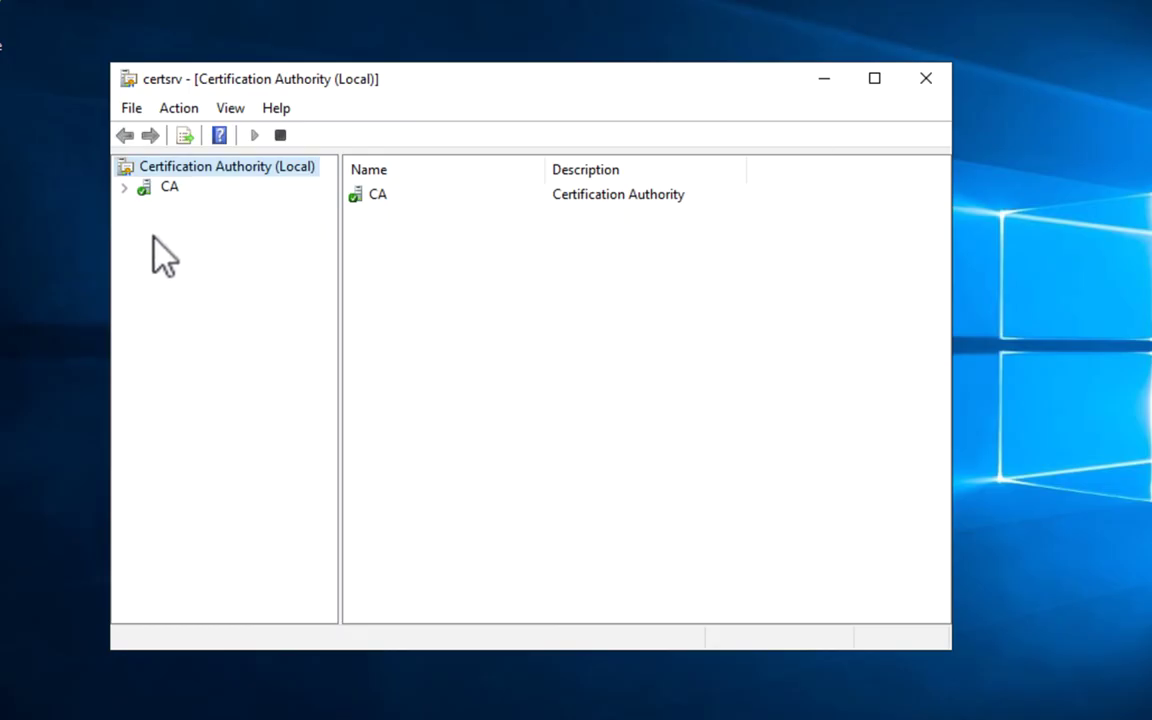
pyautogui.click(121, 188)
pyautogui.click(172, 248)
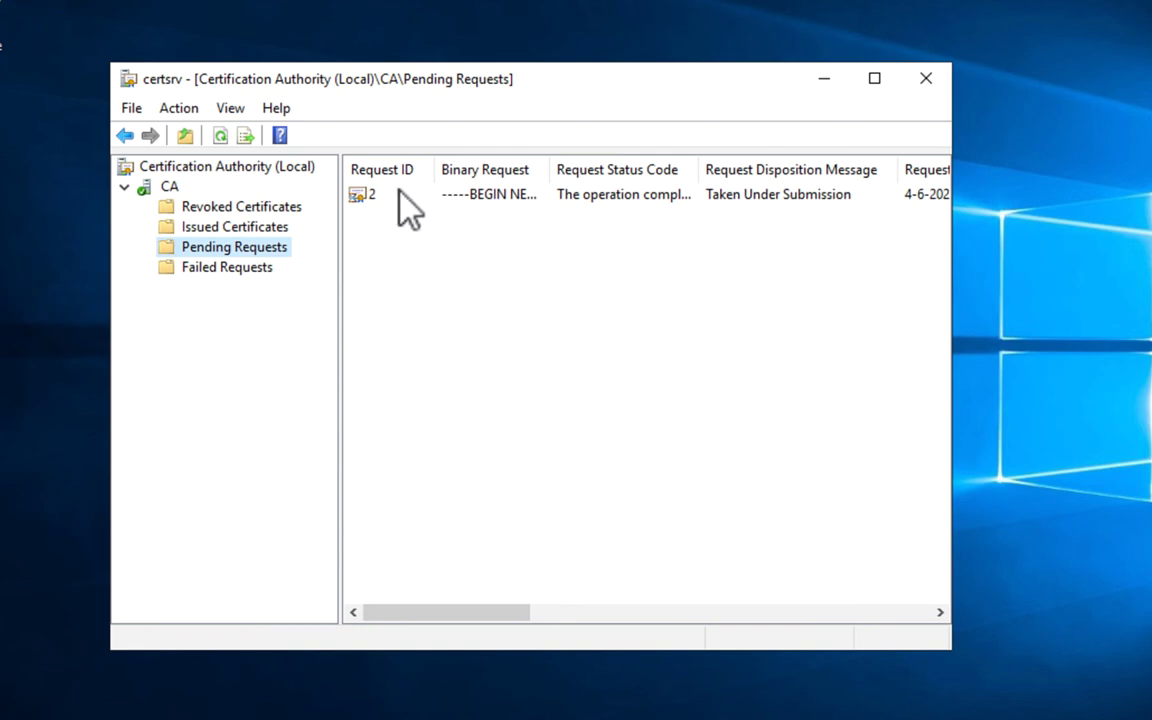
# - Issue the pending certificate request with ID 2 on the CA
pyautogui.click(399, 194)
pyautogui.rightClick(399, 194)
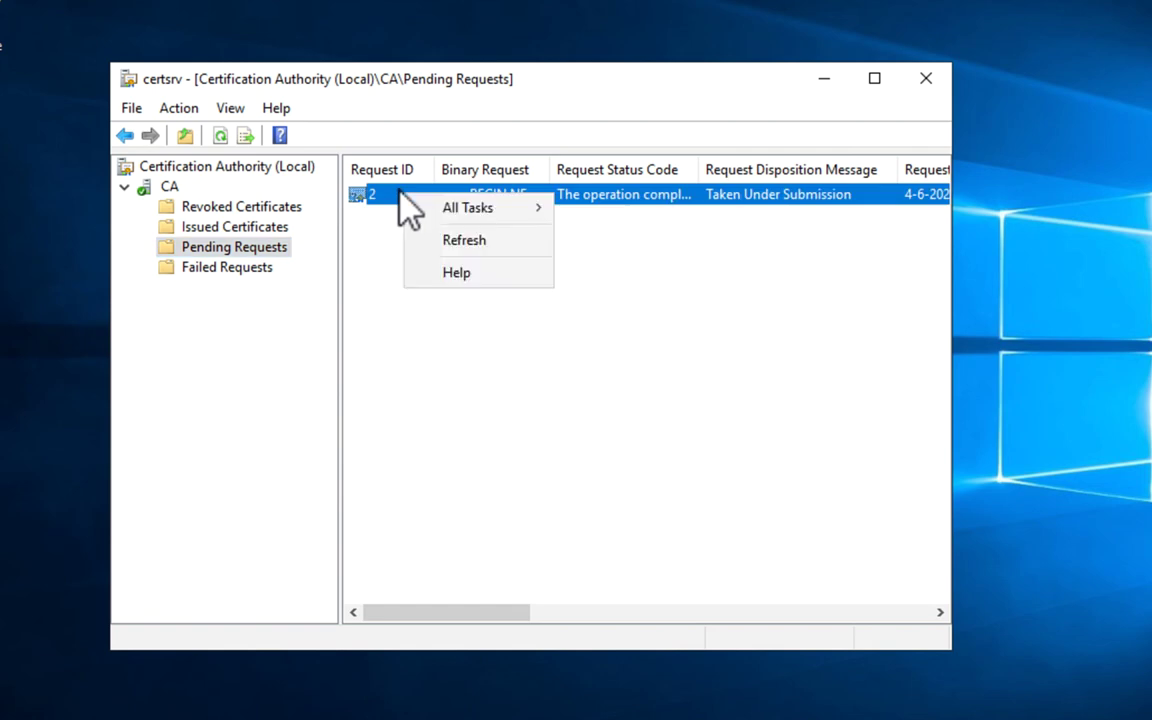
pyautogui.moveTo(410, 206)
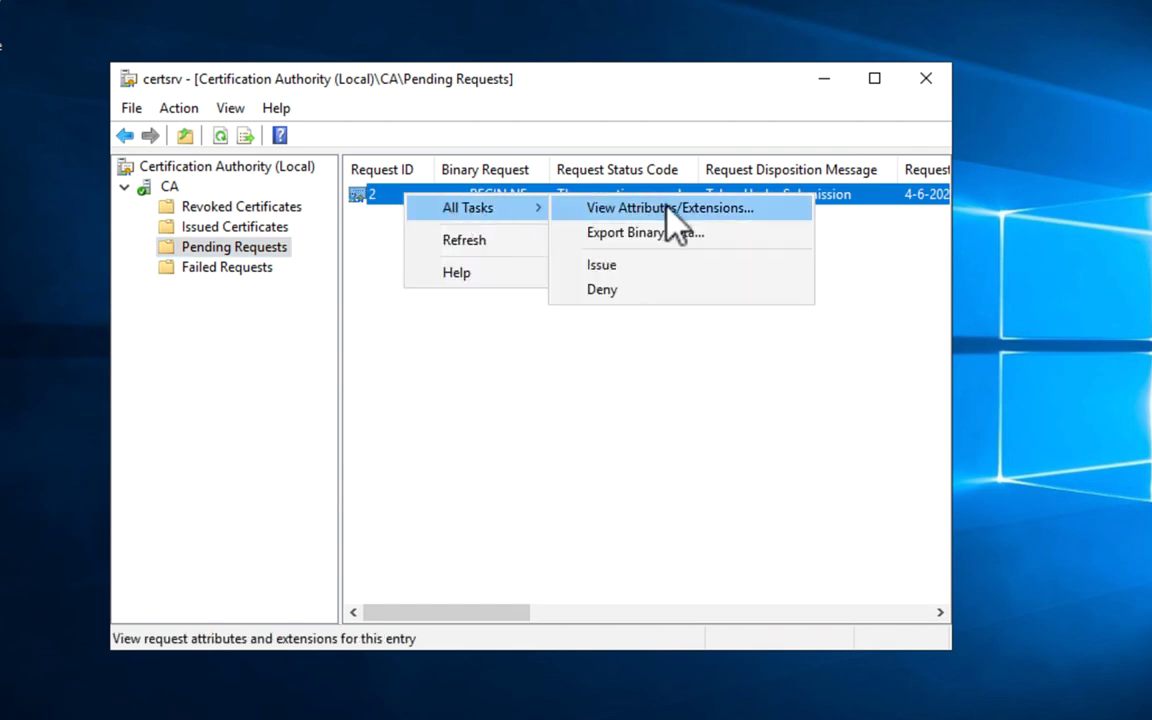
pyautogui.click(657, 266)
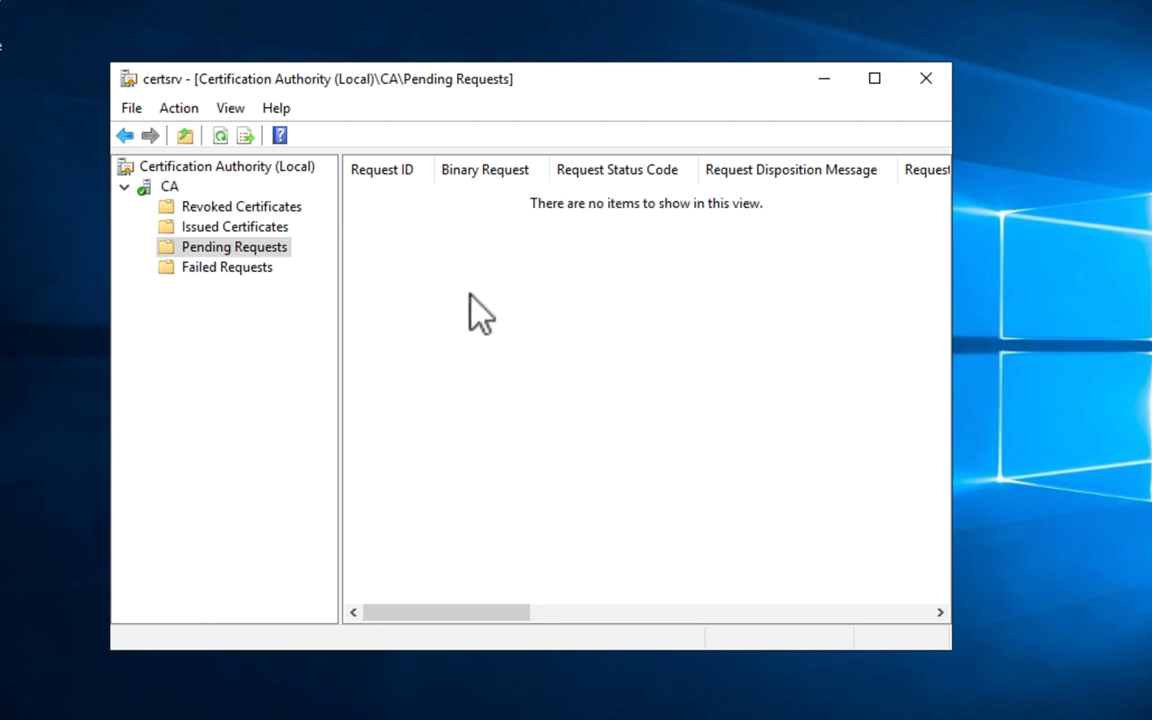
# - Show the CA's issued certificates and examine the newly issued certificate's general information and certification path
pyautogui.click(196, 228)
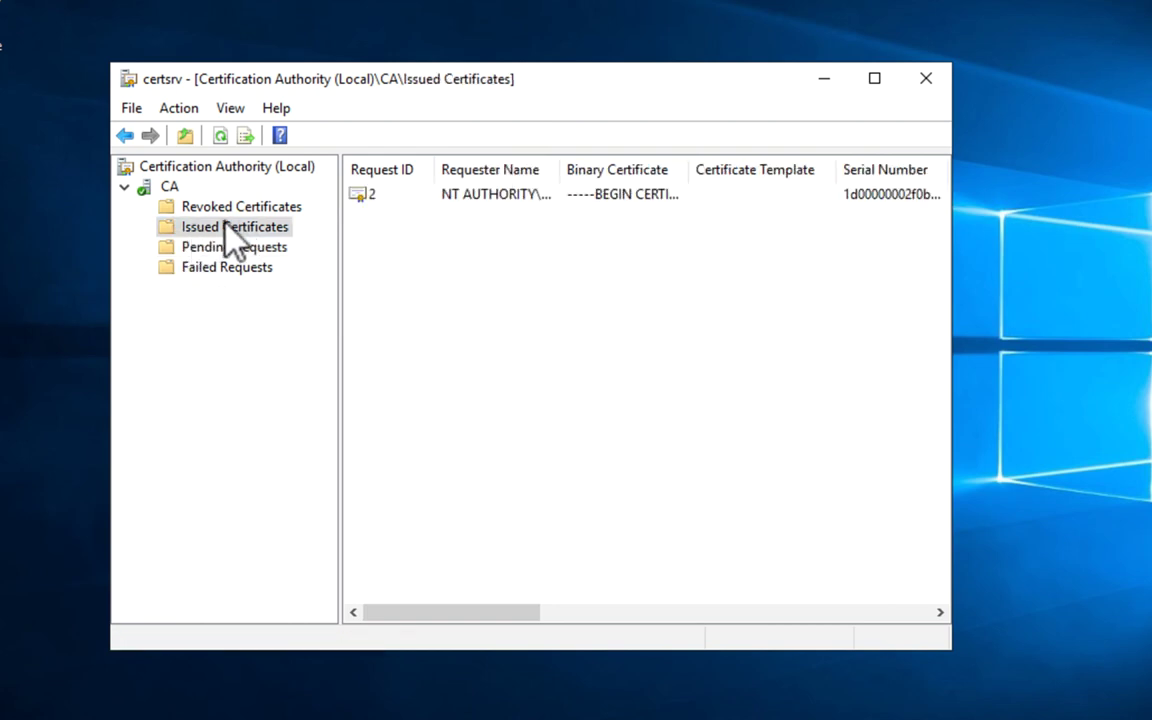
pyautogui.doubleClick(545, 192)
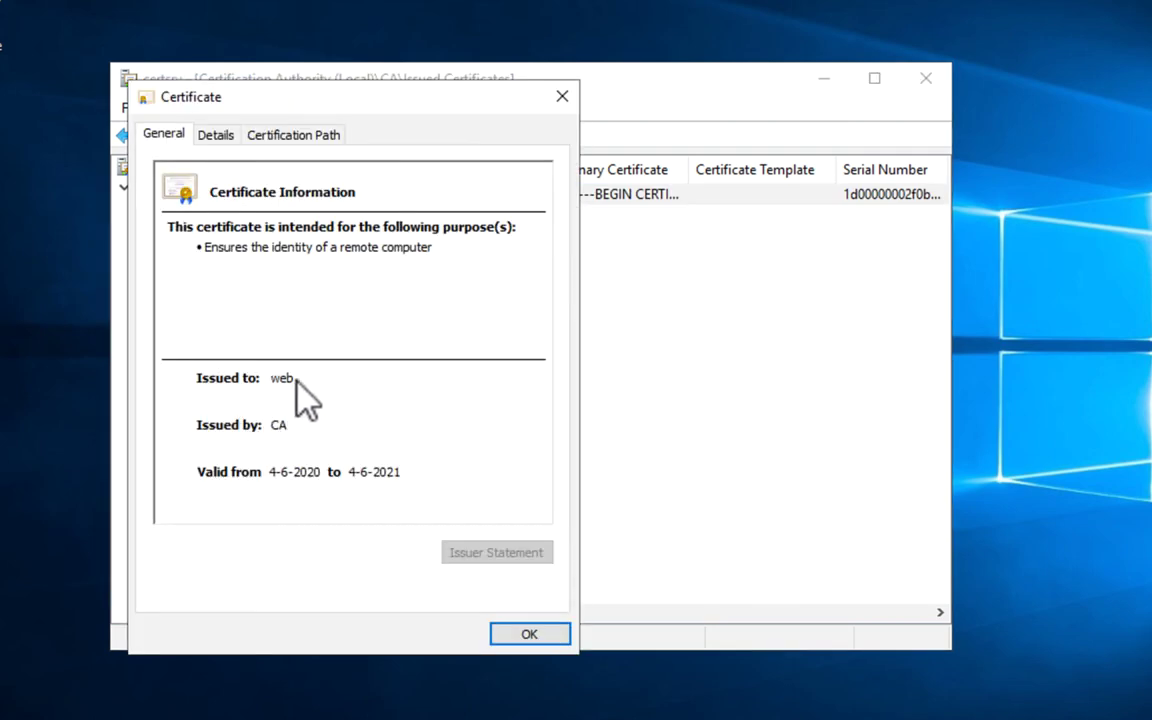
pyautogui.click(268, 134)
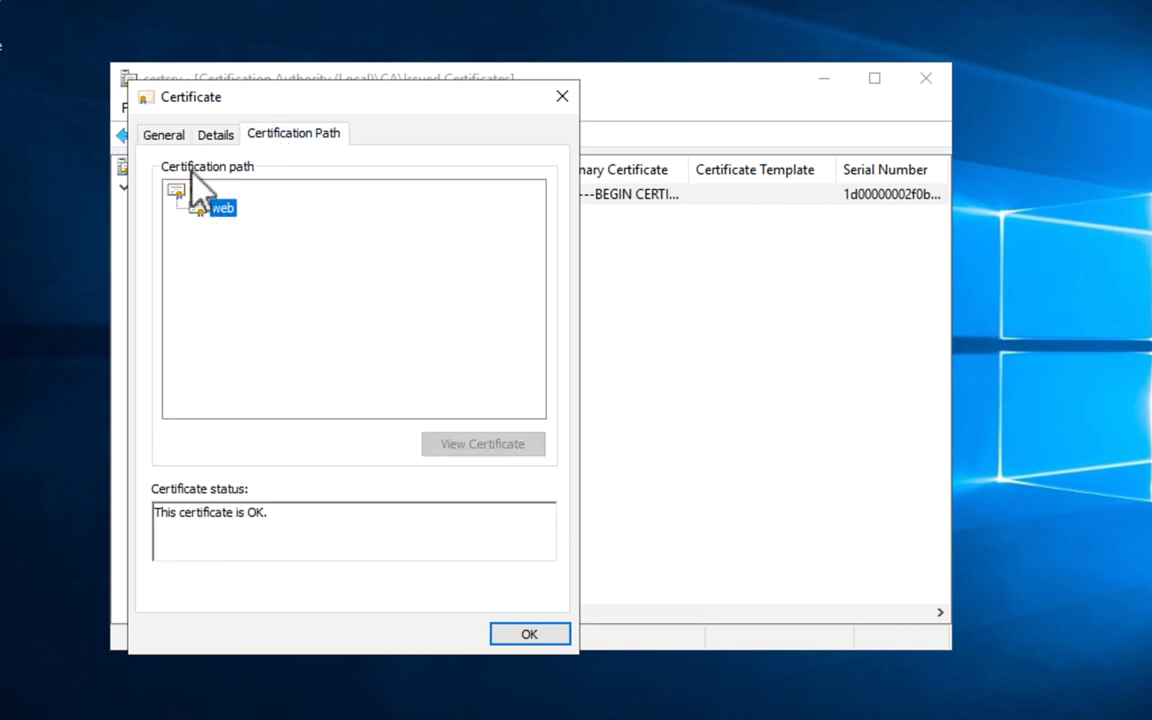
pyautogui.click(517, 632)
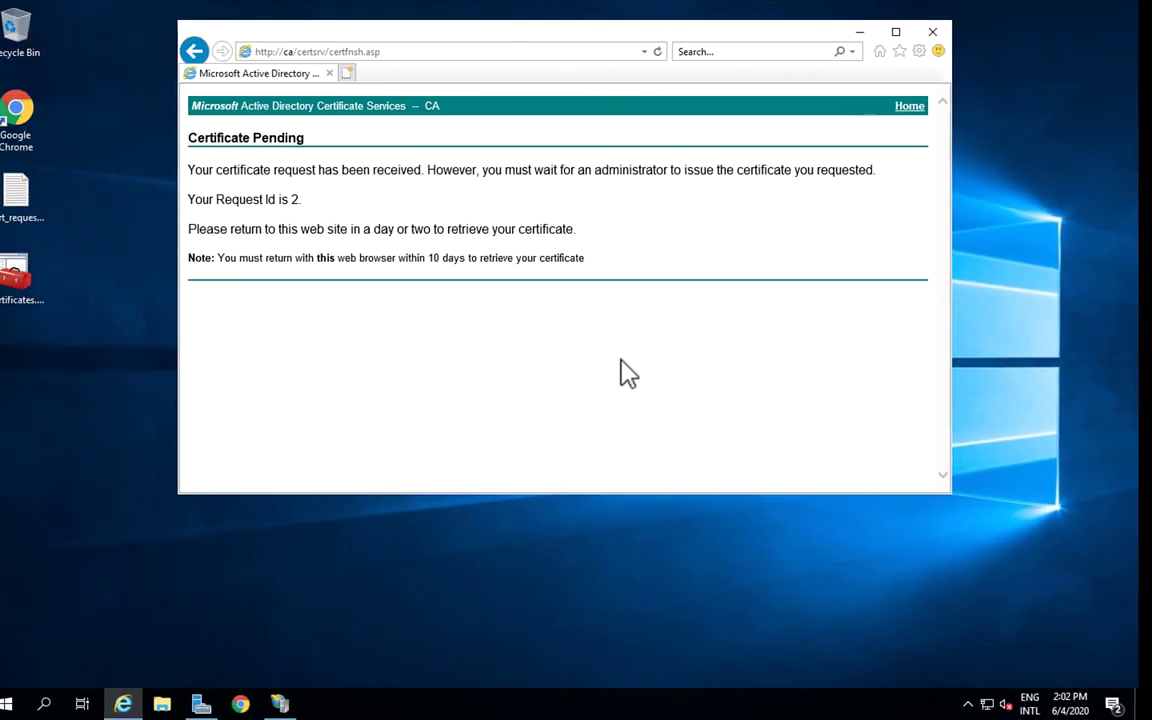
# - Return to the CA site's home page in Internet Explorer and open the saved-request certificate from the pending request status list
pyautogui.click(914, 106)
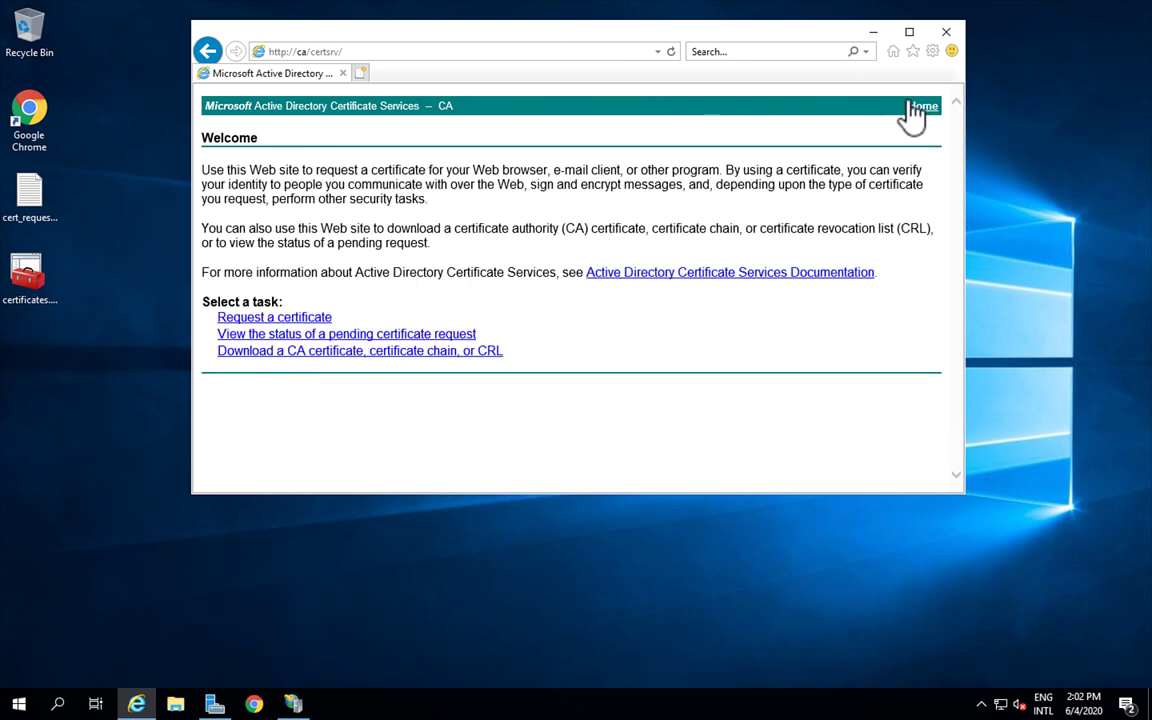
pyautogui.click(270, 336)
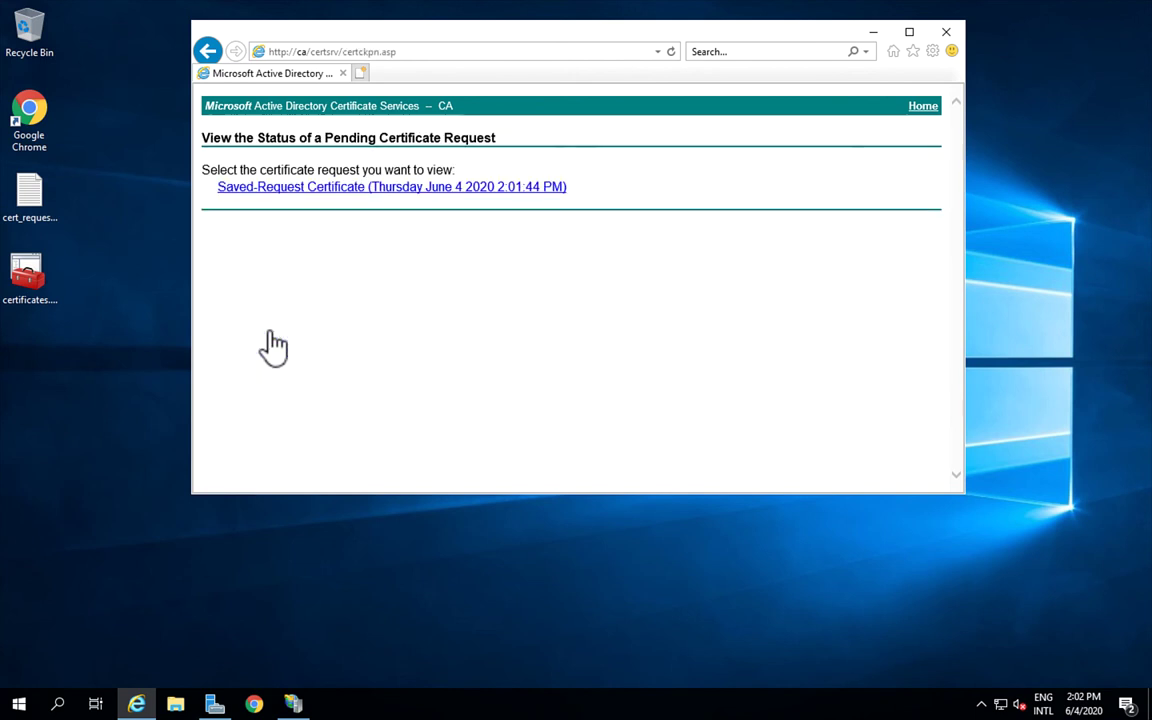
pyautogui.click(245, 188)
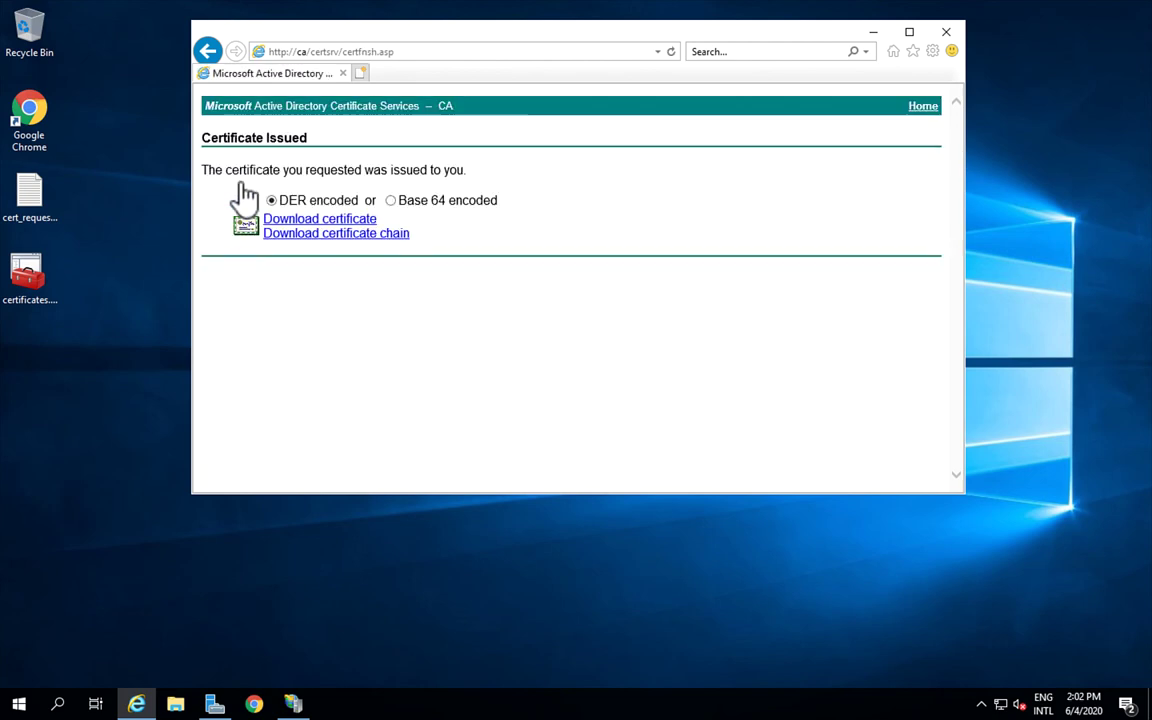
# - Download the issued certificate DER encoded and save it in Downloads as web.cer
pyautogui.click(309, 219)
pyautogui.click(786, 476)
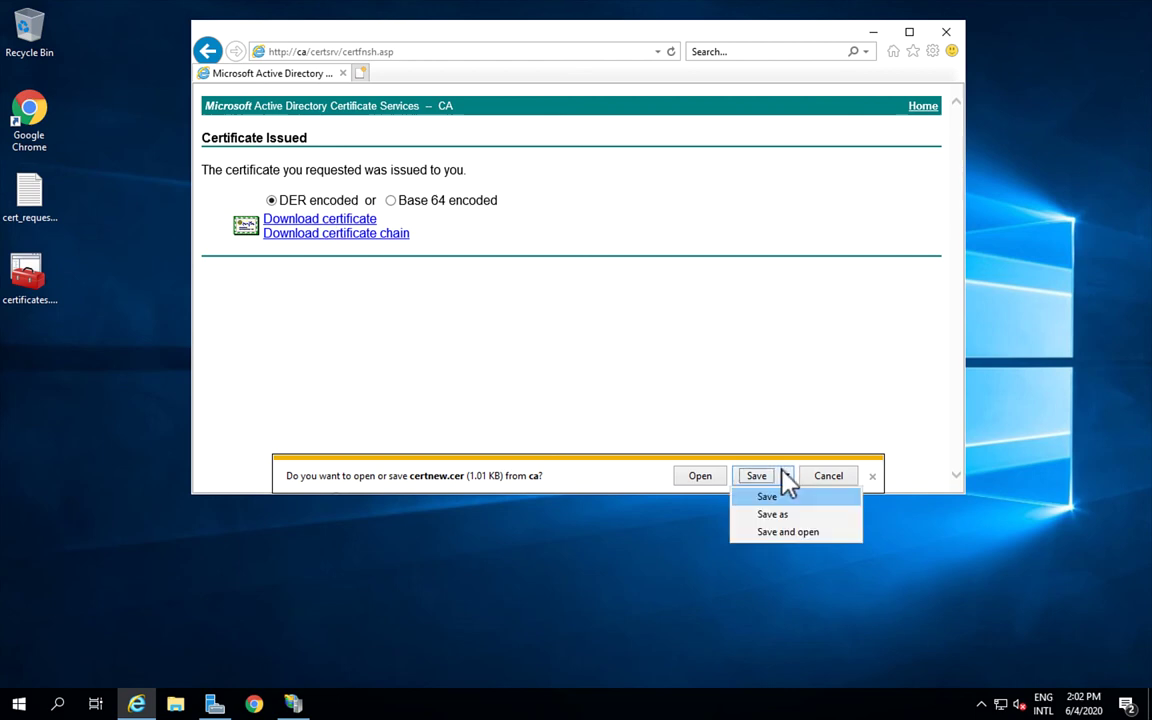
pyautogui.click(782, 514)
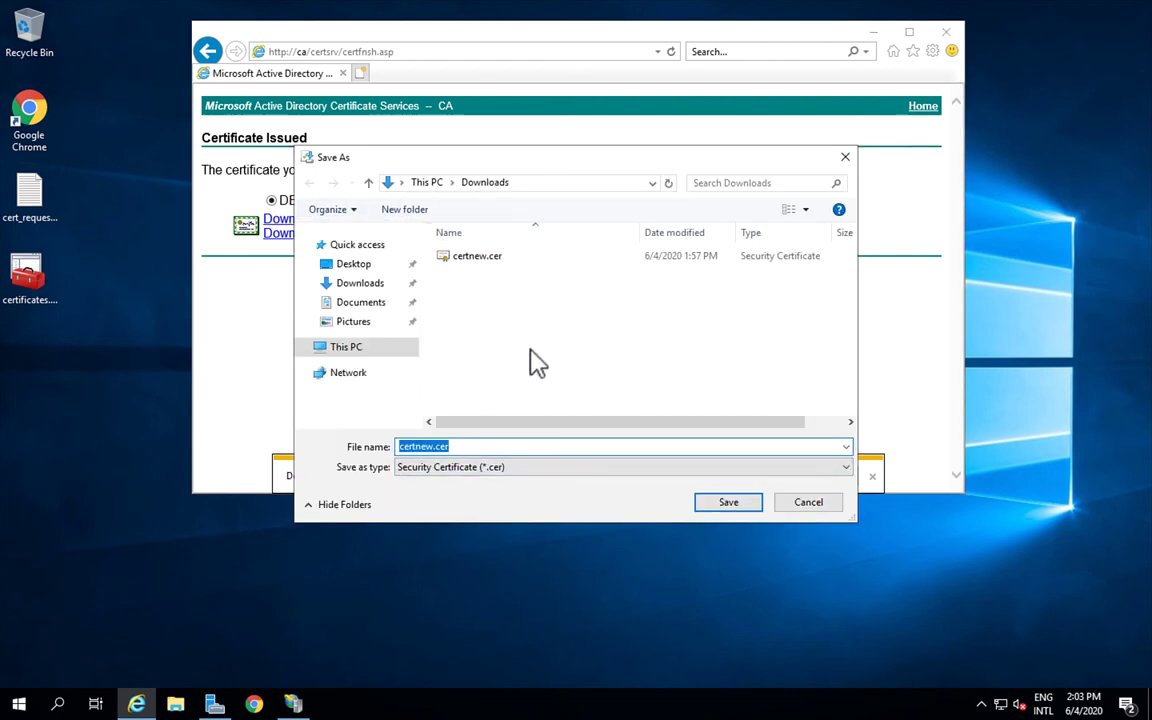
pyautogui.click(433, 447)
pyautogui.moveTo(433, 447); pyautogui.dragTo(378, 447)
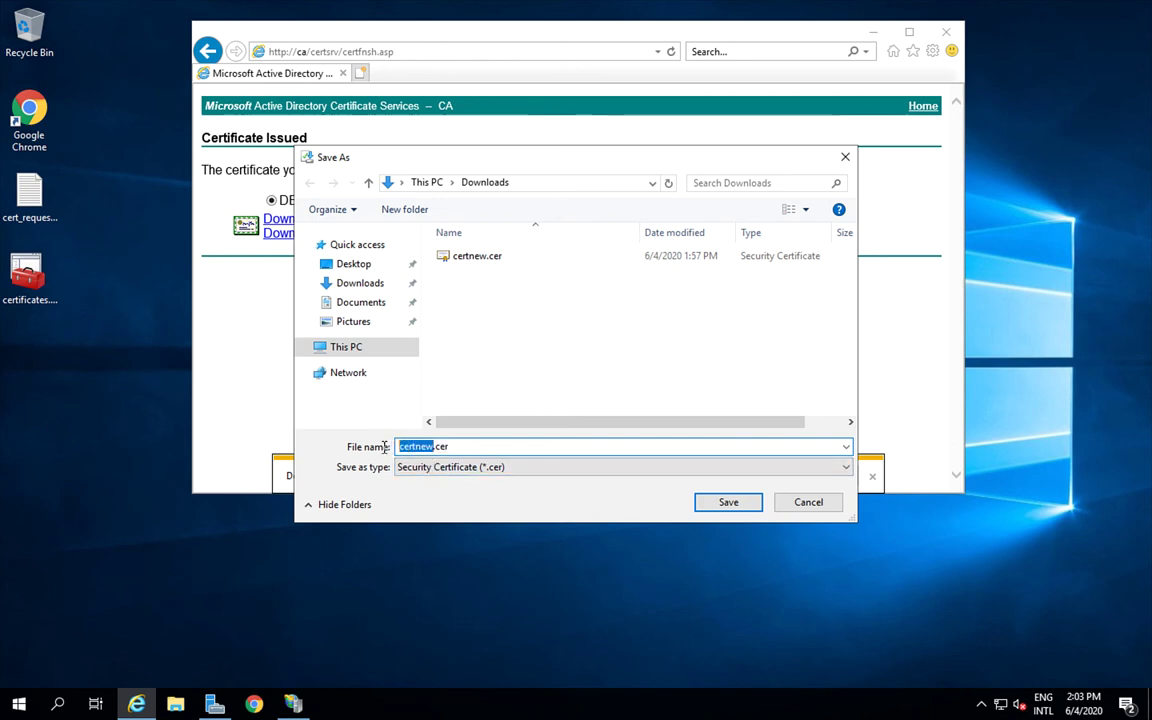
pyautogui.write('web')
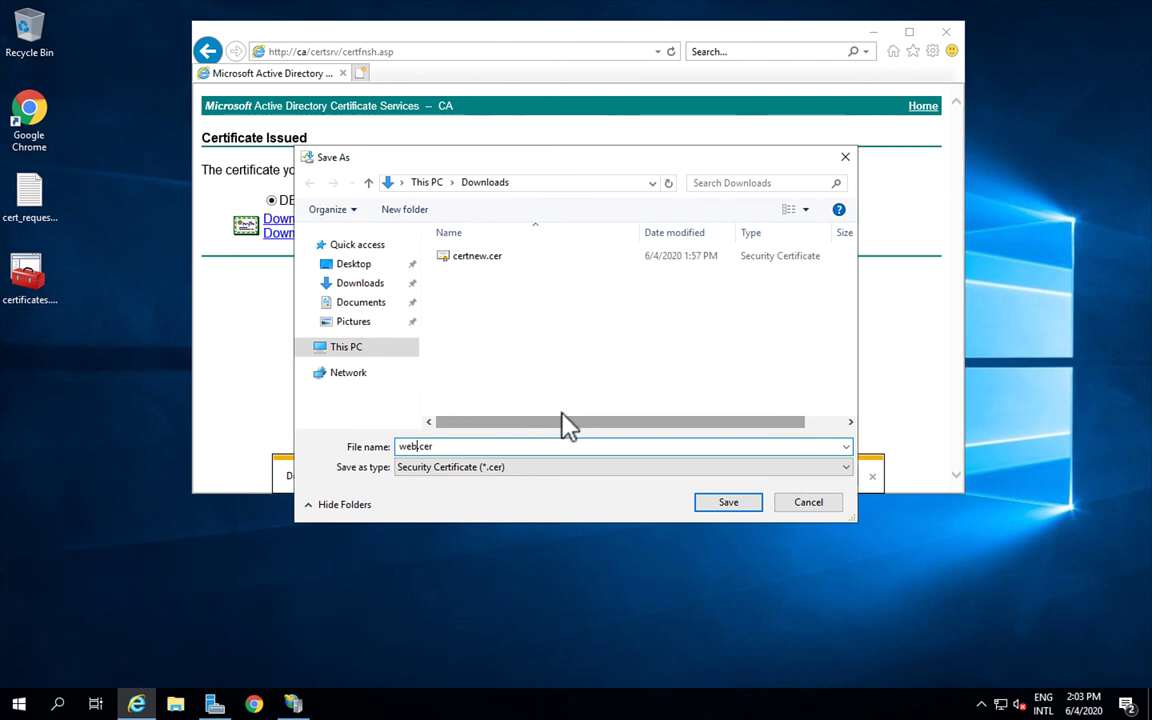
pyautogui.click(730, 505)
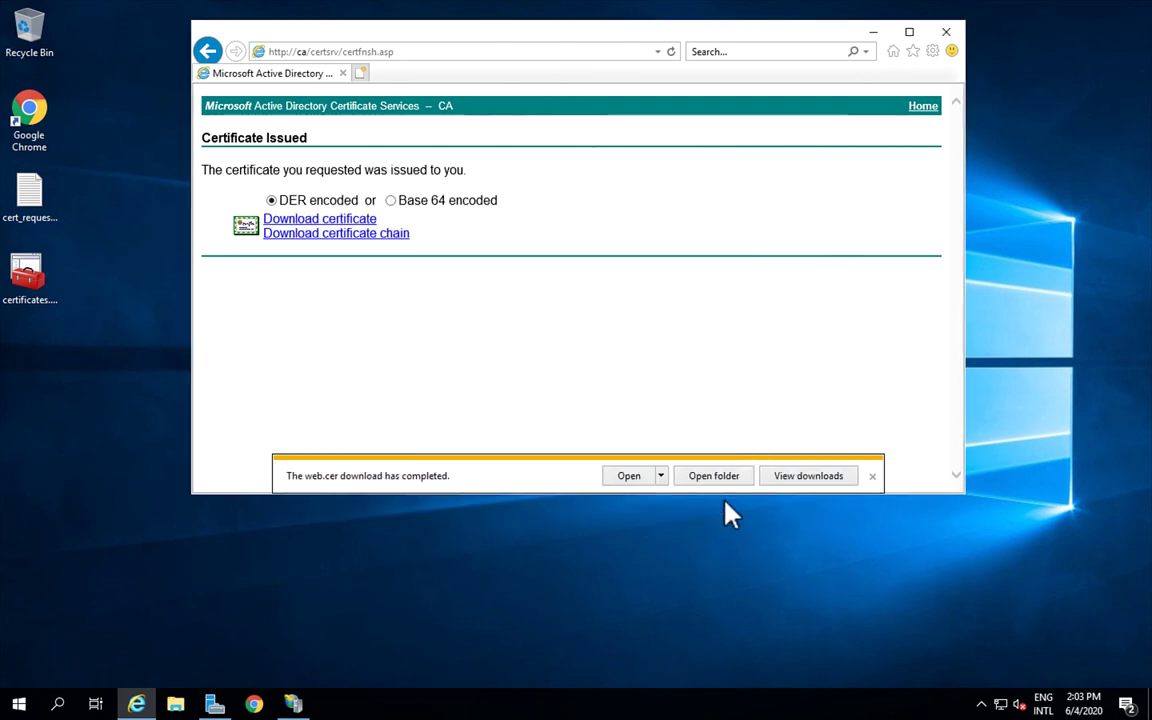
# - Check web.cer in its download folder, and close the folder and the browser
pyautogui.click(726, 475)
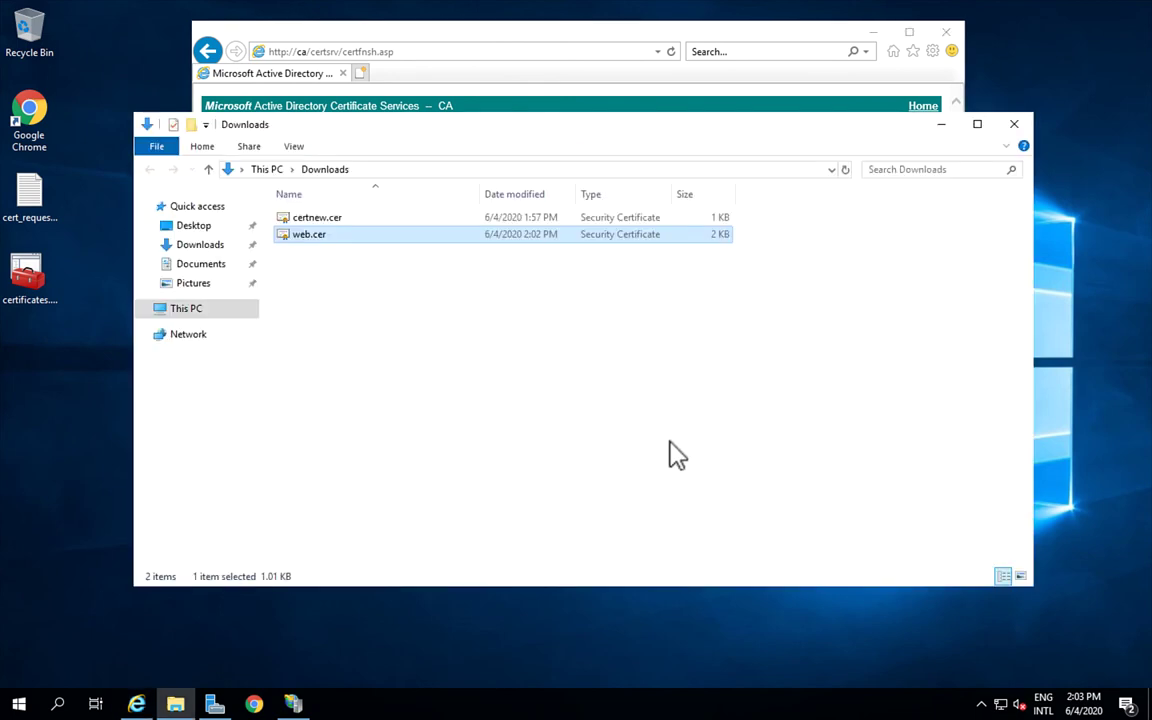
pyautogui.moveTo(314, 236); pyautogui.dragTo(288, 237)
pyautogui.click(1016, 130)
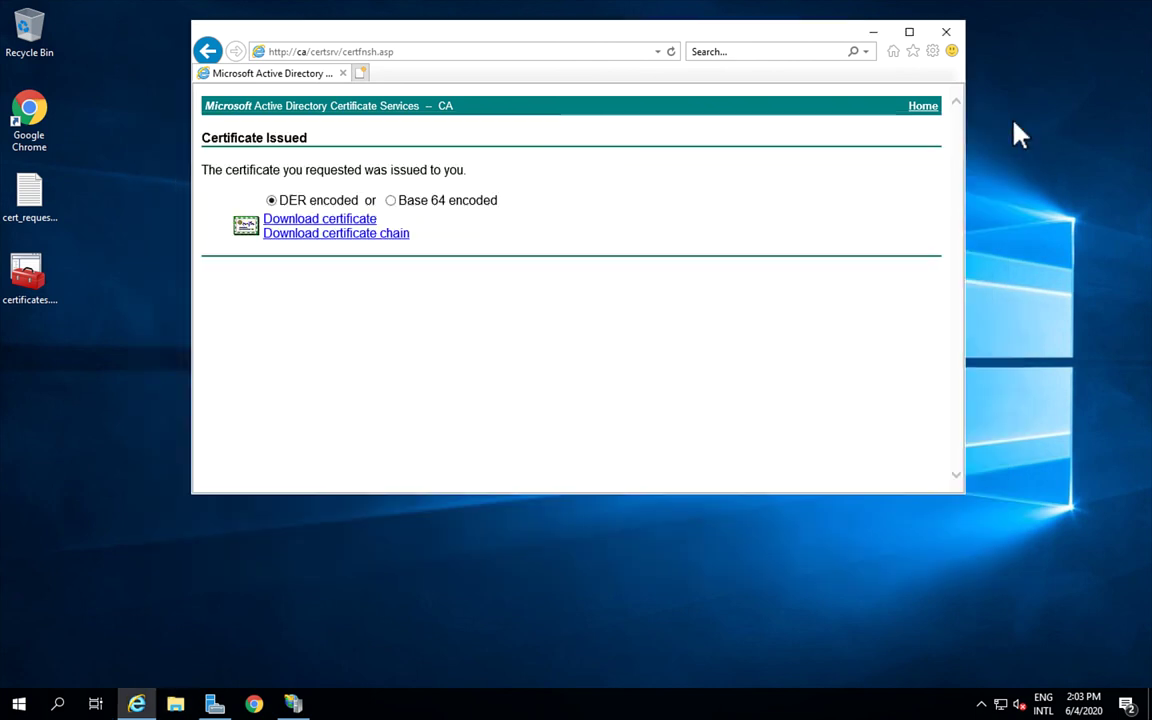
pyautogui.click(950, 35)
# - Switch to IIS Manager and open Server Certificates for the WEB server
pyautogui.click(293, 705)
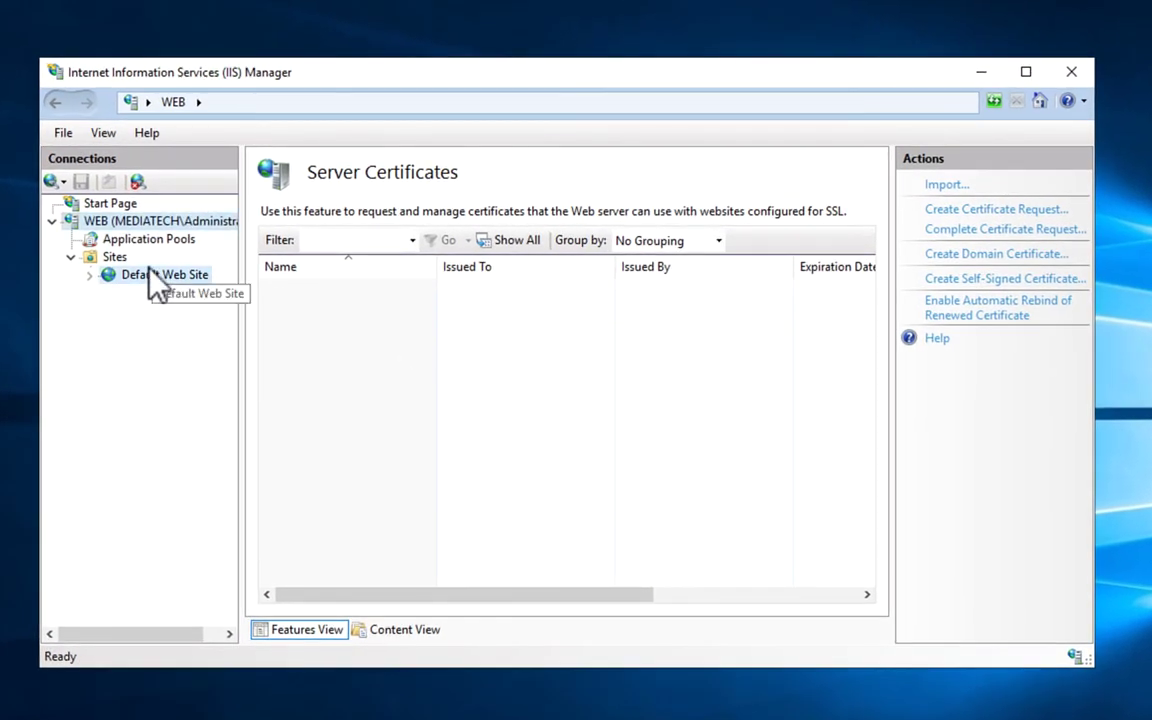
pyautogui.click(150, 268)
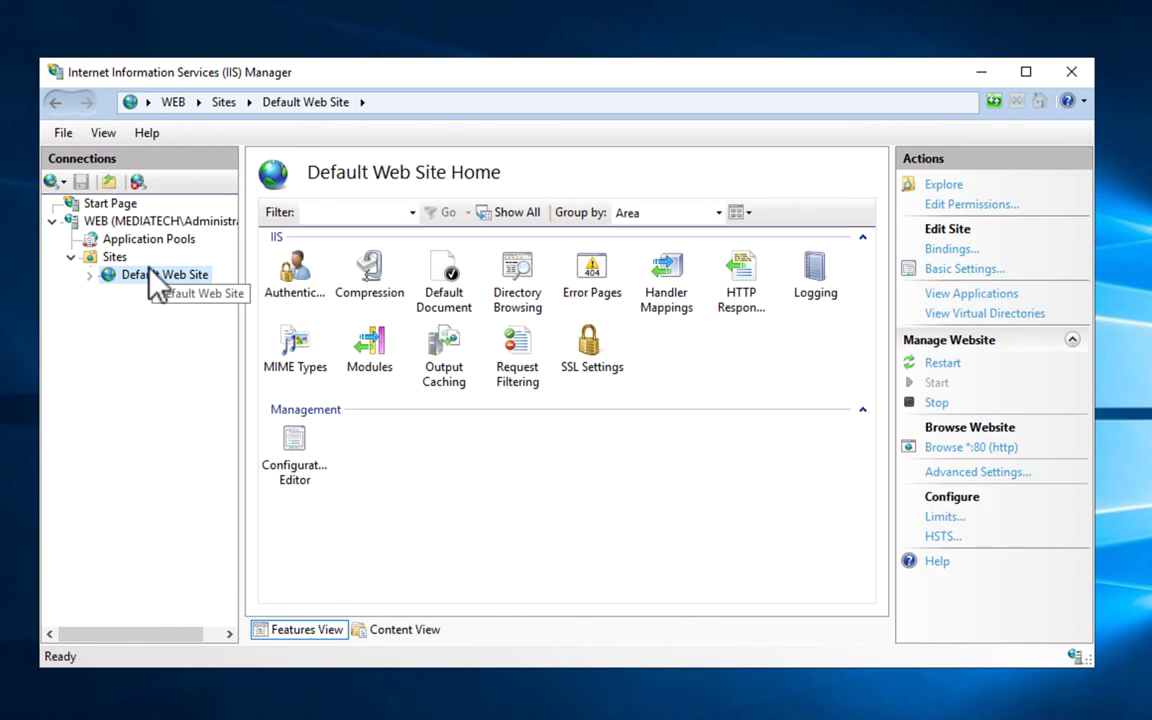
pyautogui.click(128, 220)
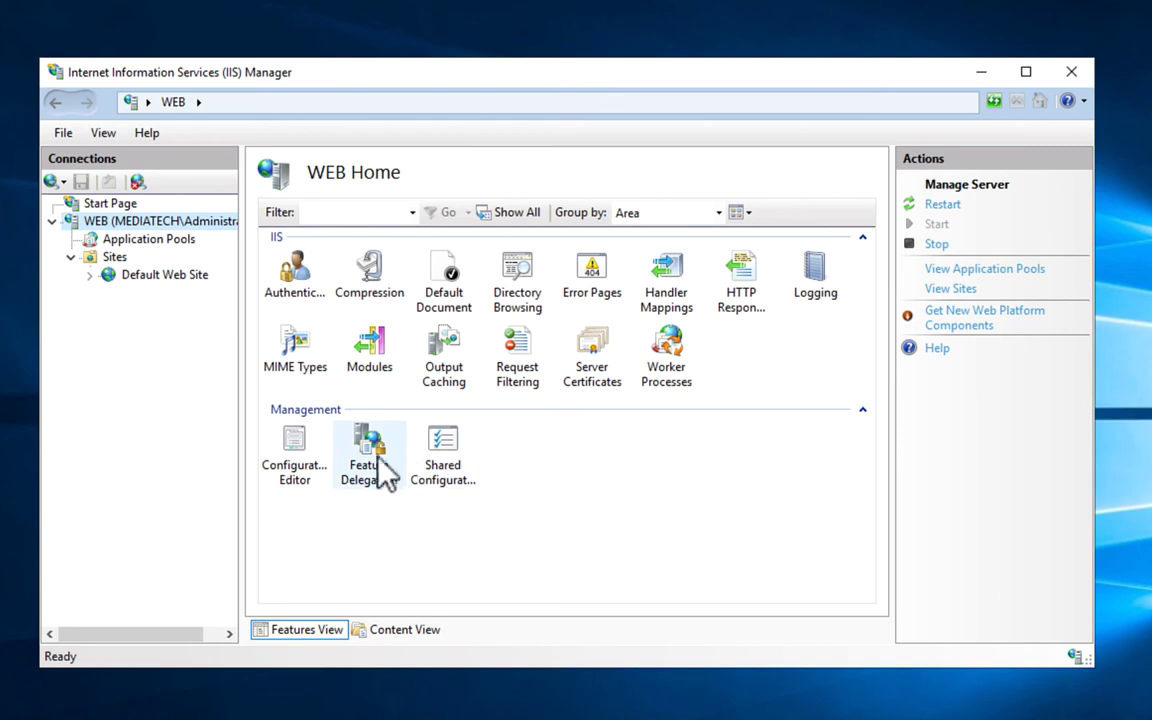
pyautogui.click(579, 344)
pyautogui.doubleClick(581, 341)
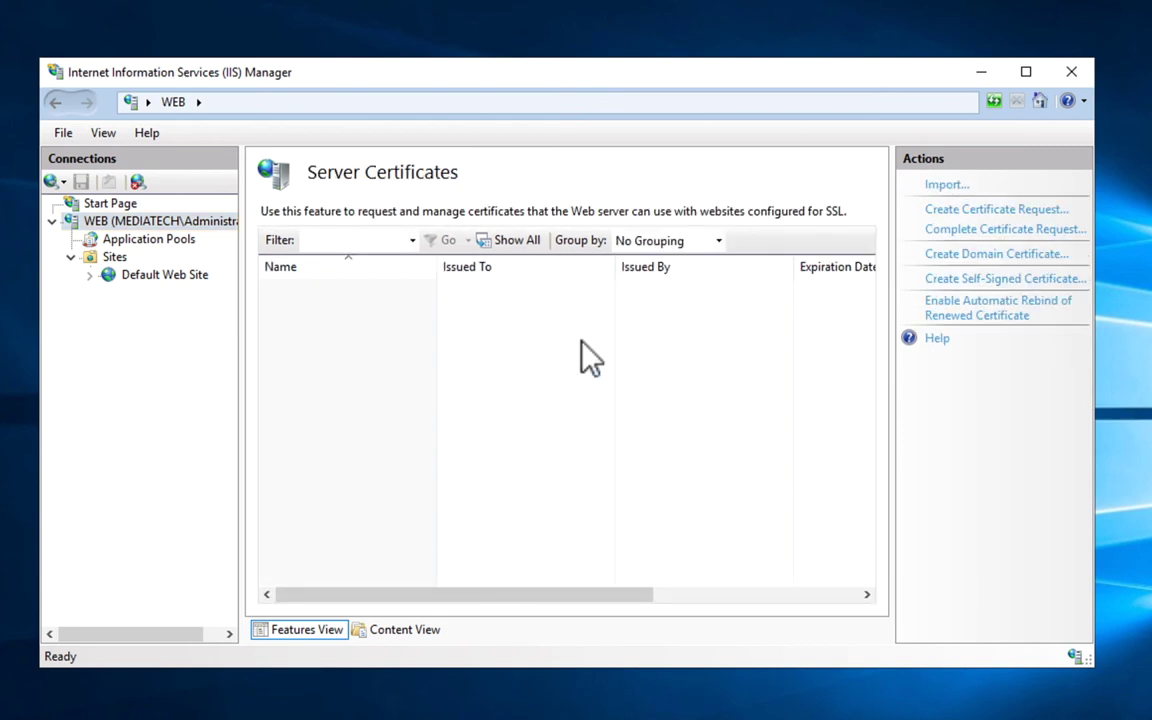
# - Start completing the certificate request and choose web.cer from Downloads as the certification authority's response
pyautogui.click(927, 229)
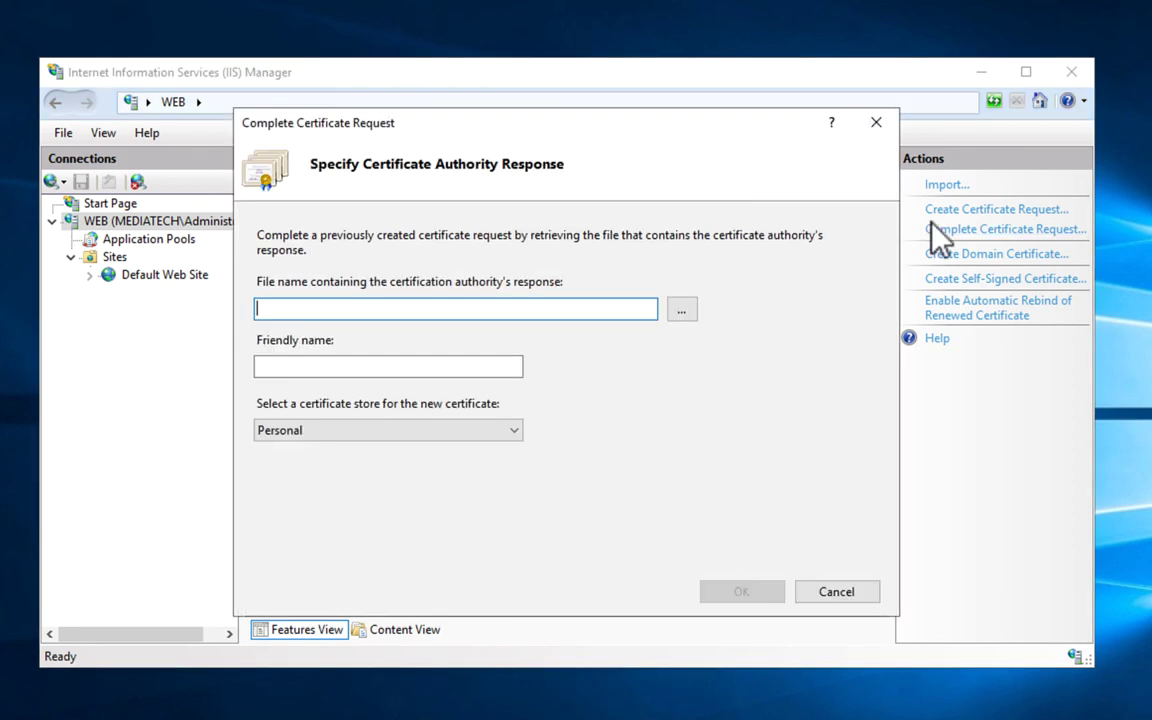
pyautogui.click(679, 311)
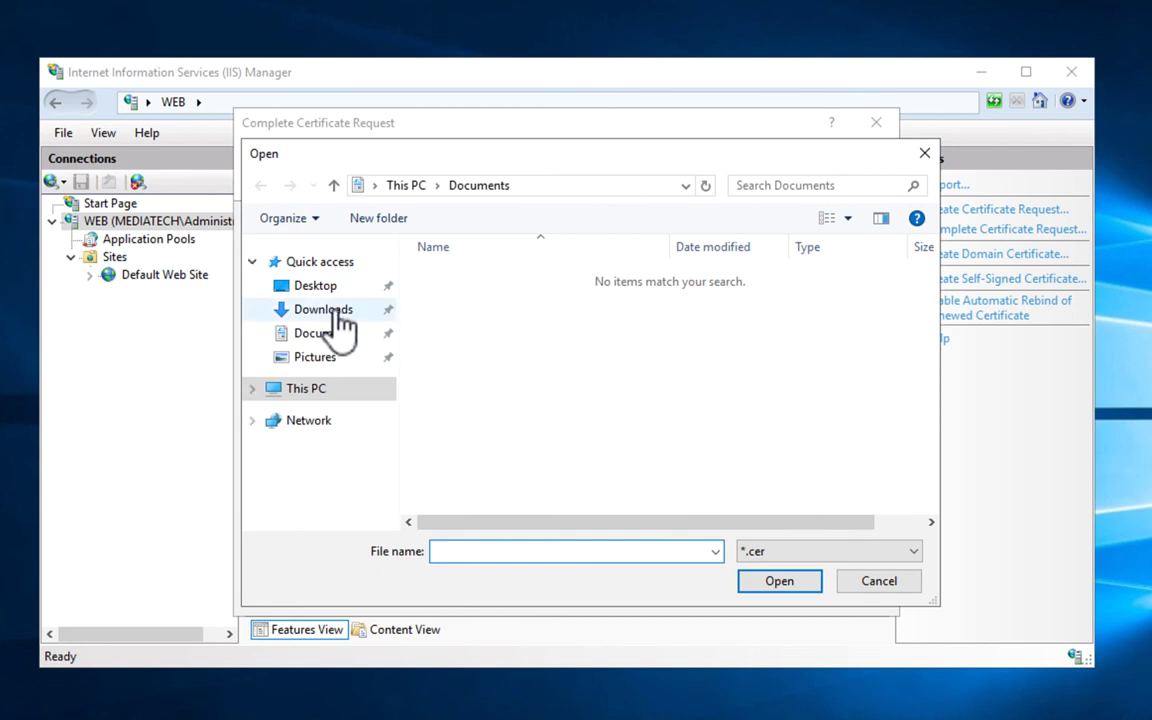
pyautogui.click(325, 310)
pyautogui.click(448, 299)
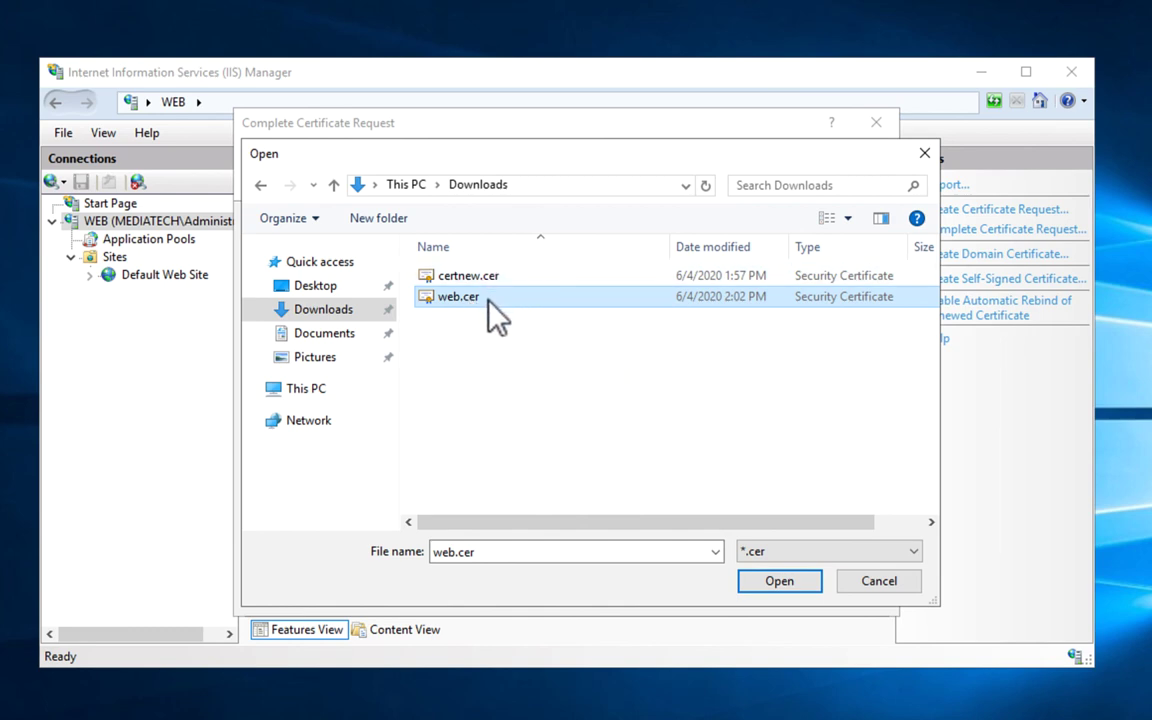
pyautogui.click(779, 581)
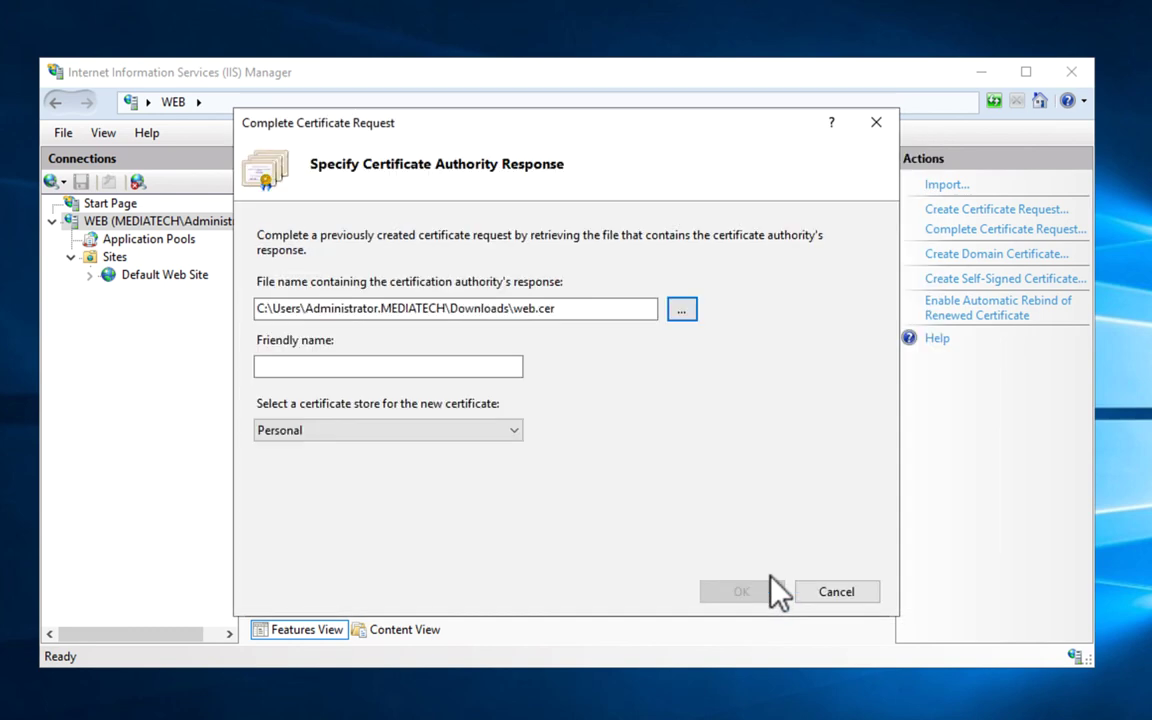
# - Set the friendly name to web and the certificate store to Web Hosting, complete the request, and select the new certificate
pyautogui.click(363, 368)
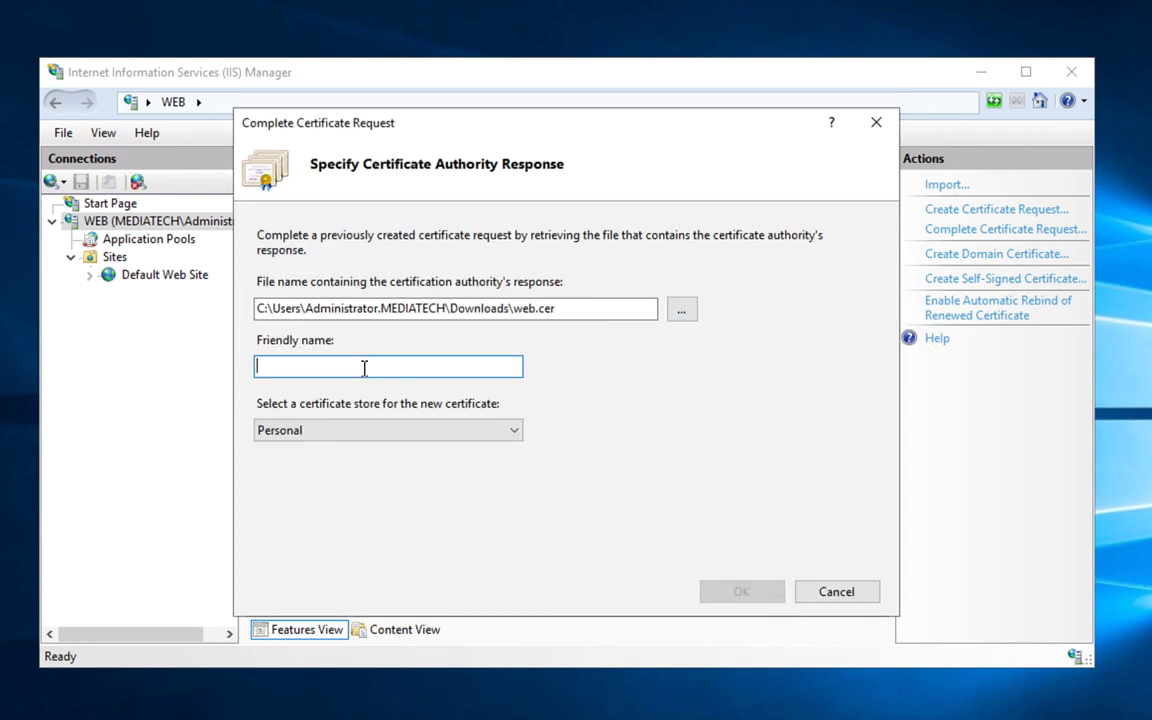
pyautogui.write('web')
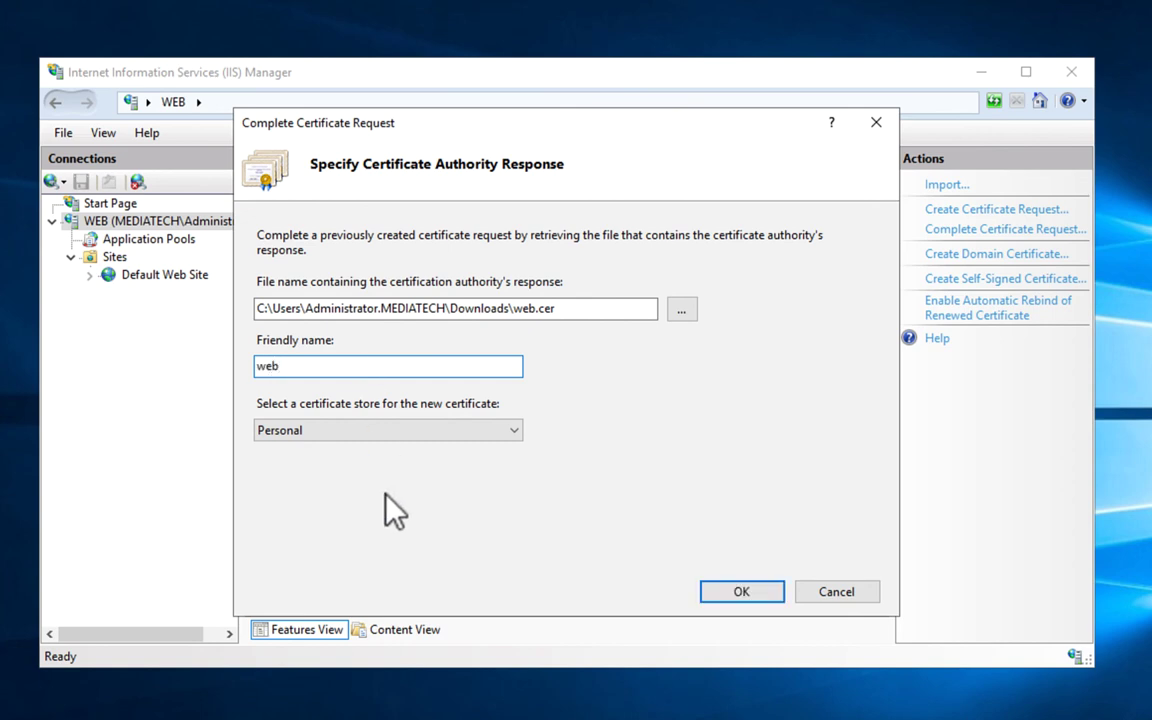
pyautogui.click(345, 430)
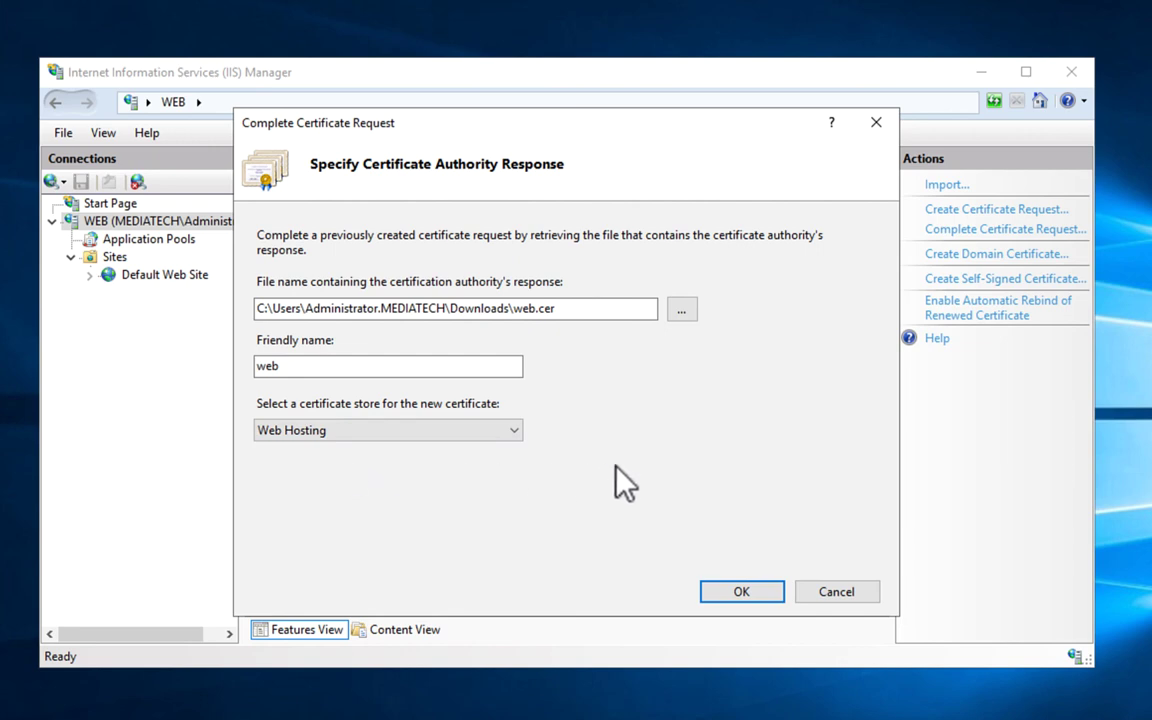
pyautogui.click(735, 592)
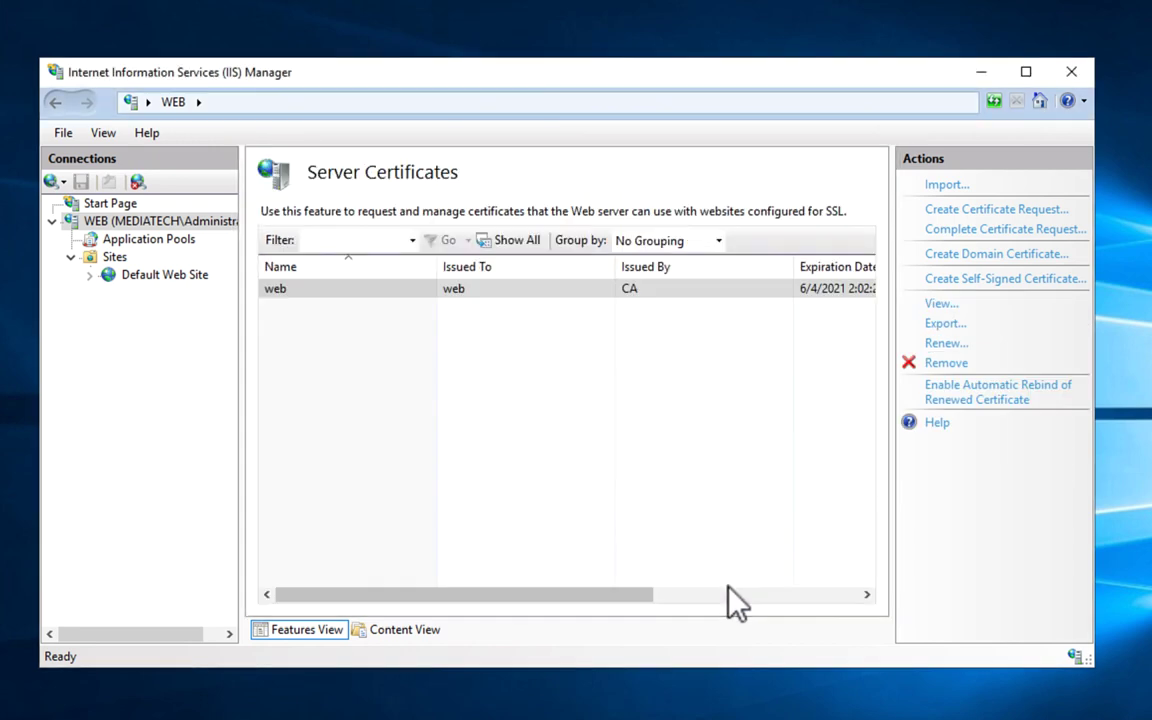
pyautogui.click(549, 288)
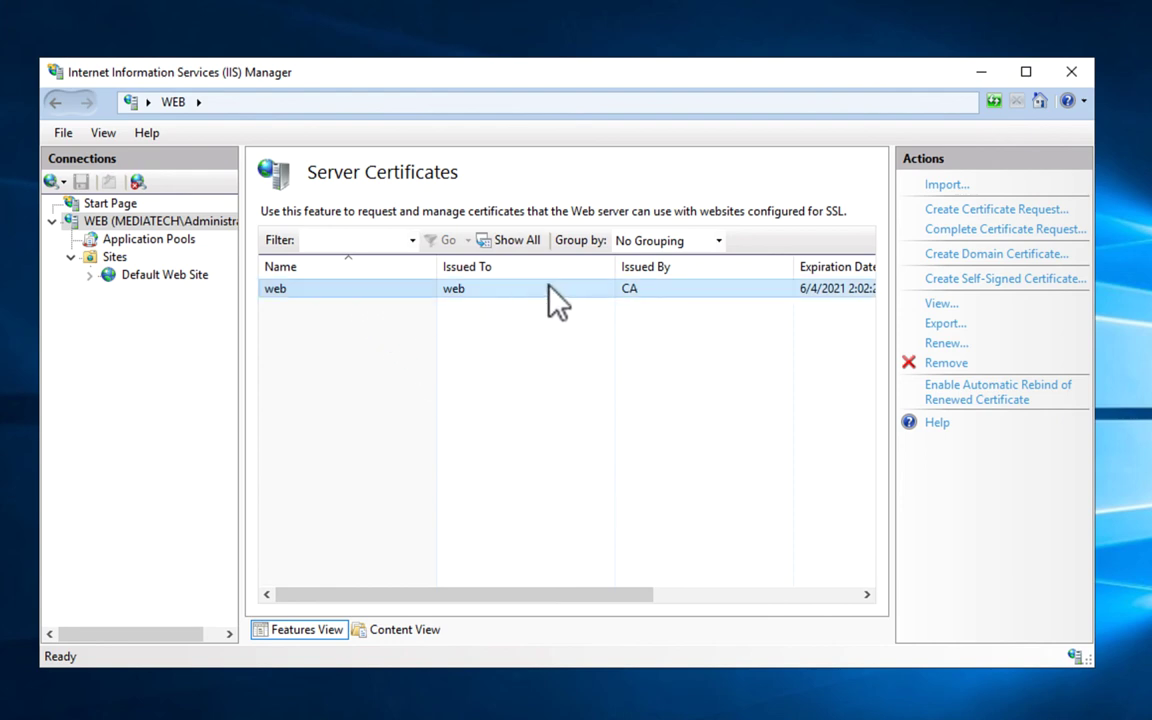
# - Open the Default Web Site's bindings and examine the existing http binding's settings without changing them
pyautogui.click(157, 276)
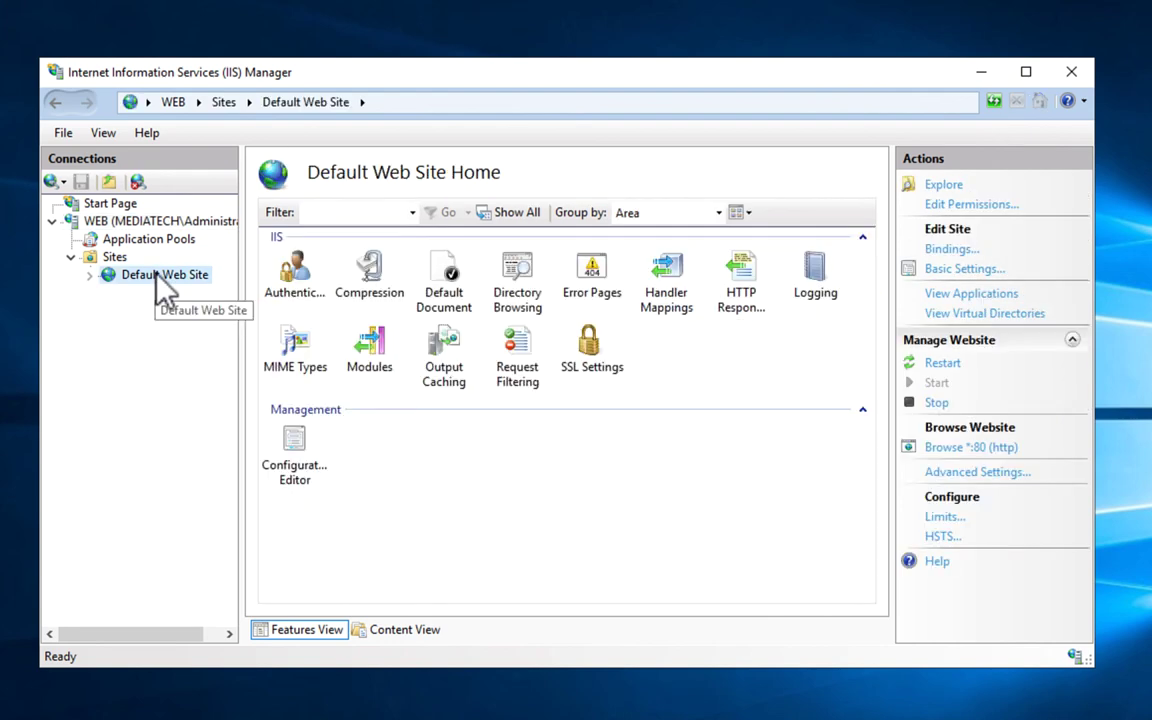
pyautogui.click(945, 249)
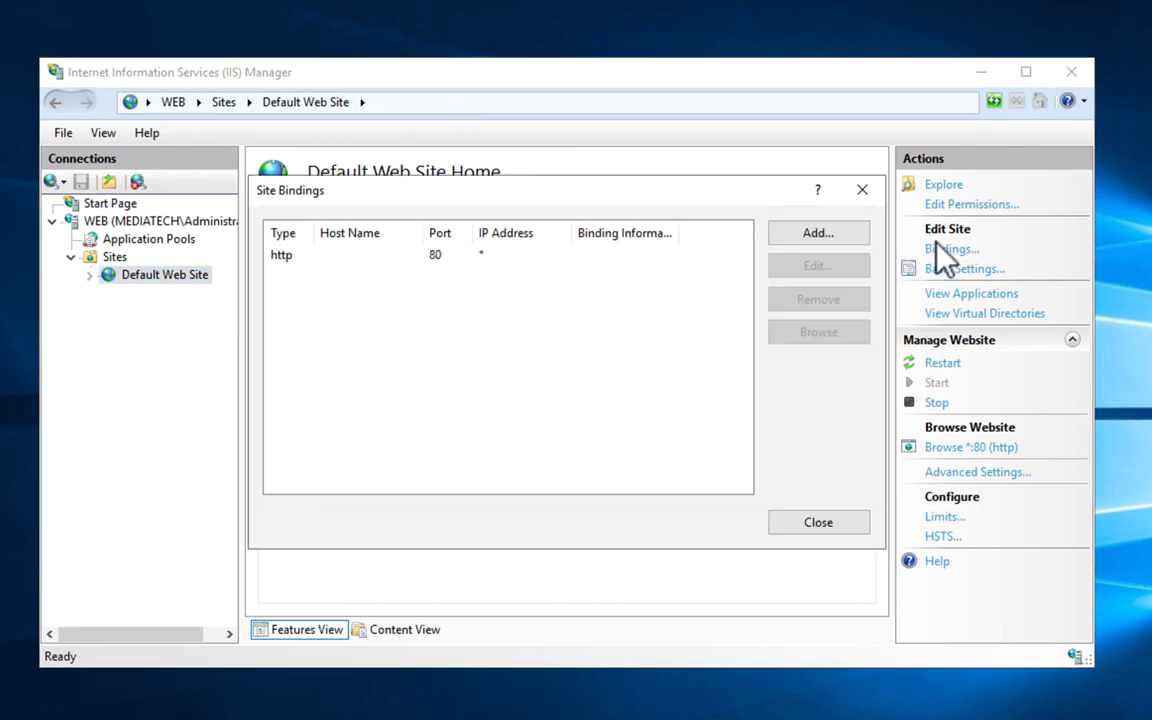
pyautogui.click(333, 255)
pyautogui.click(805, 266)
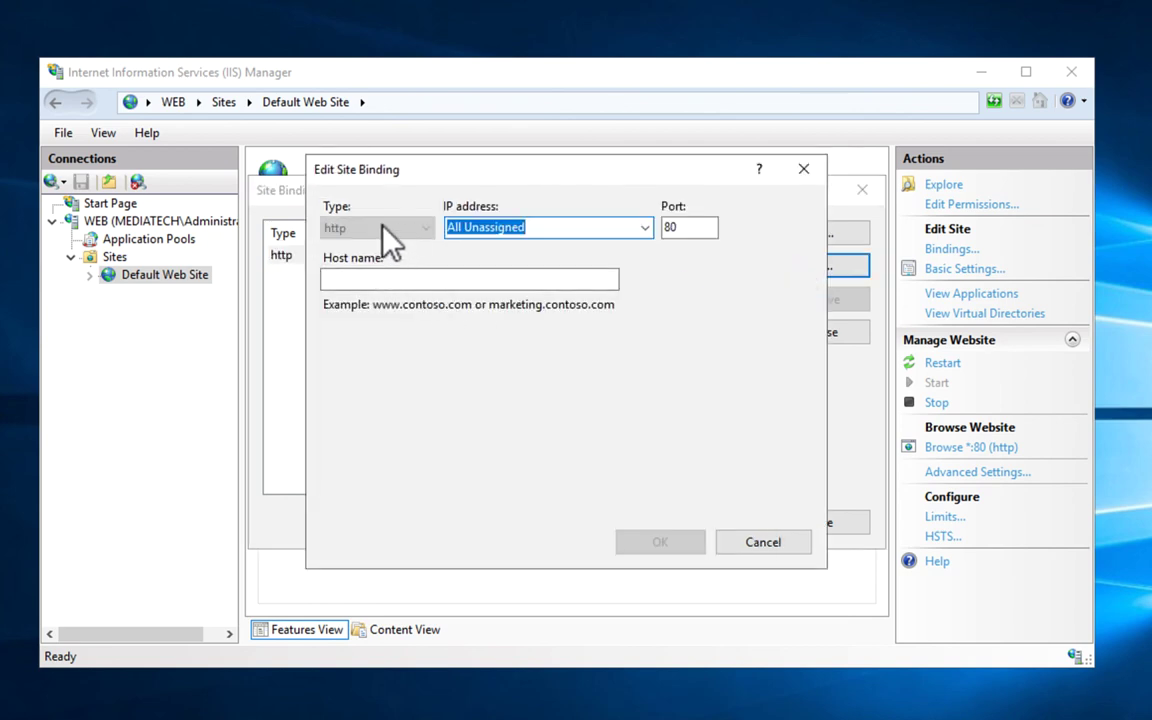
pyautogui.click(758, 543)
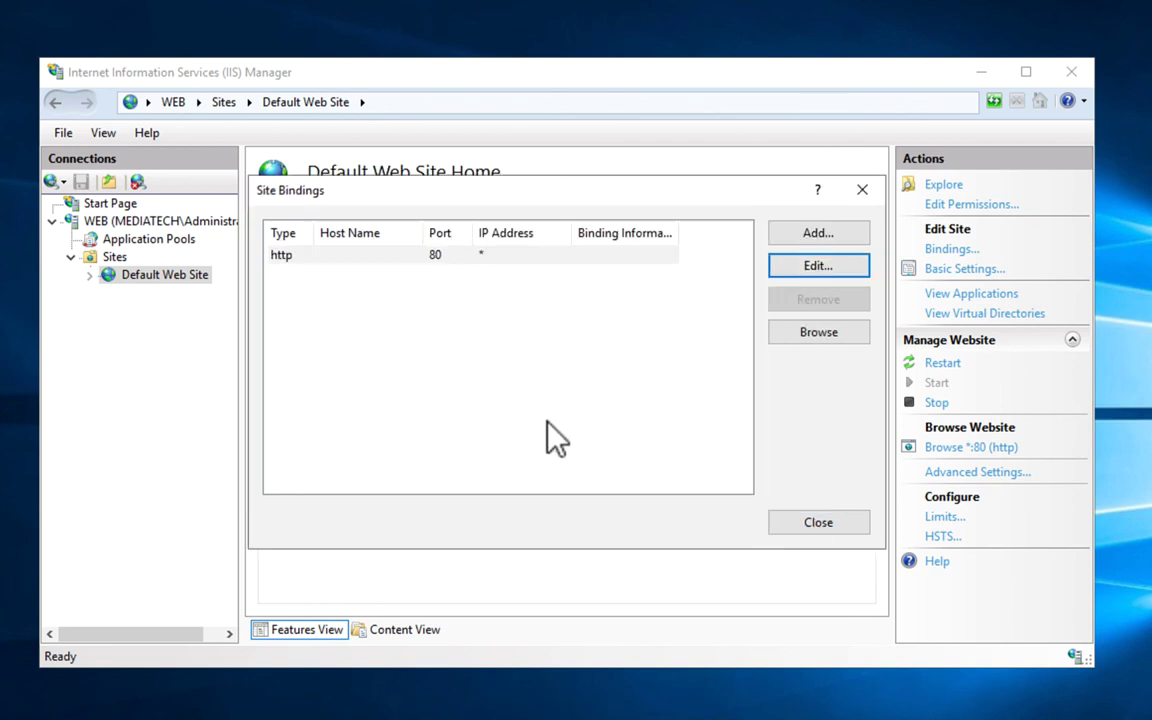
# - Add an https binding on port 443 with the web SSL certificate to the Default Web Site and close the bindings list
pyautogui.click(818, 234)
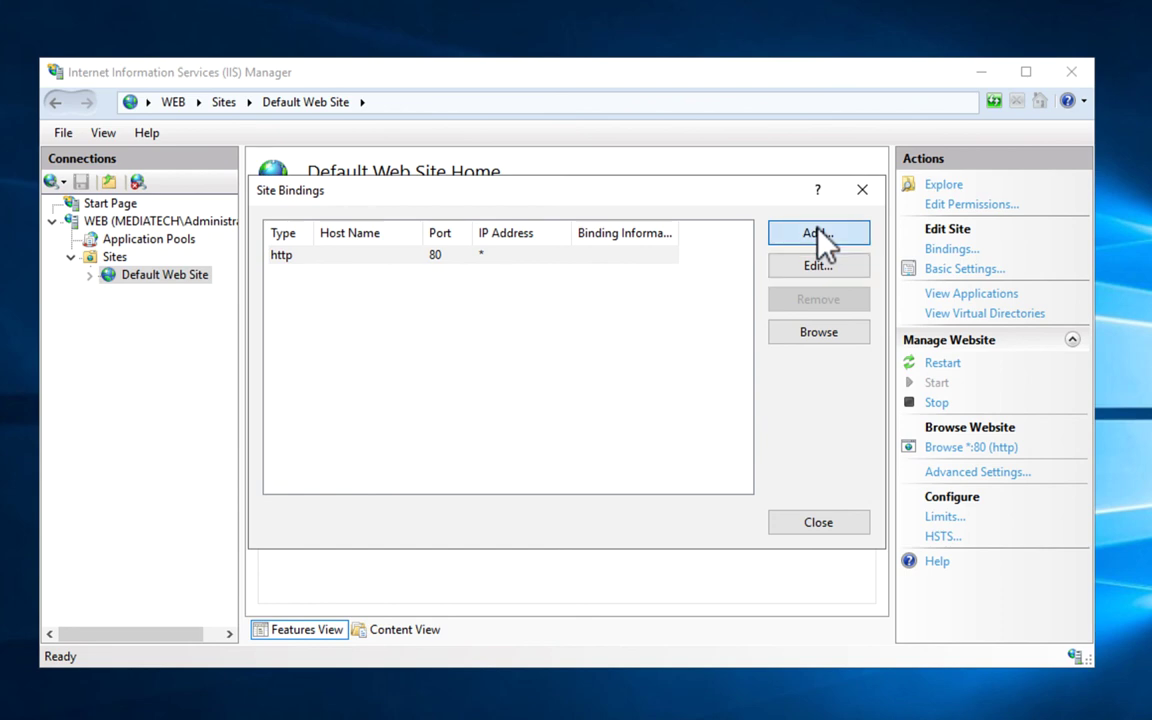
pyautogui.click(422, 232)
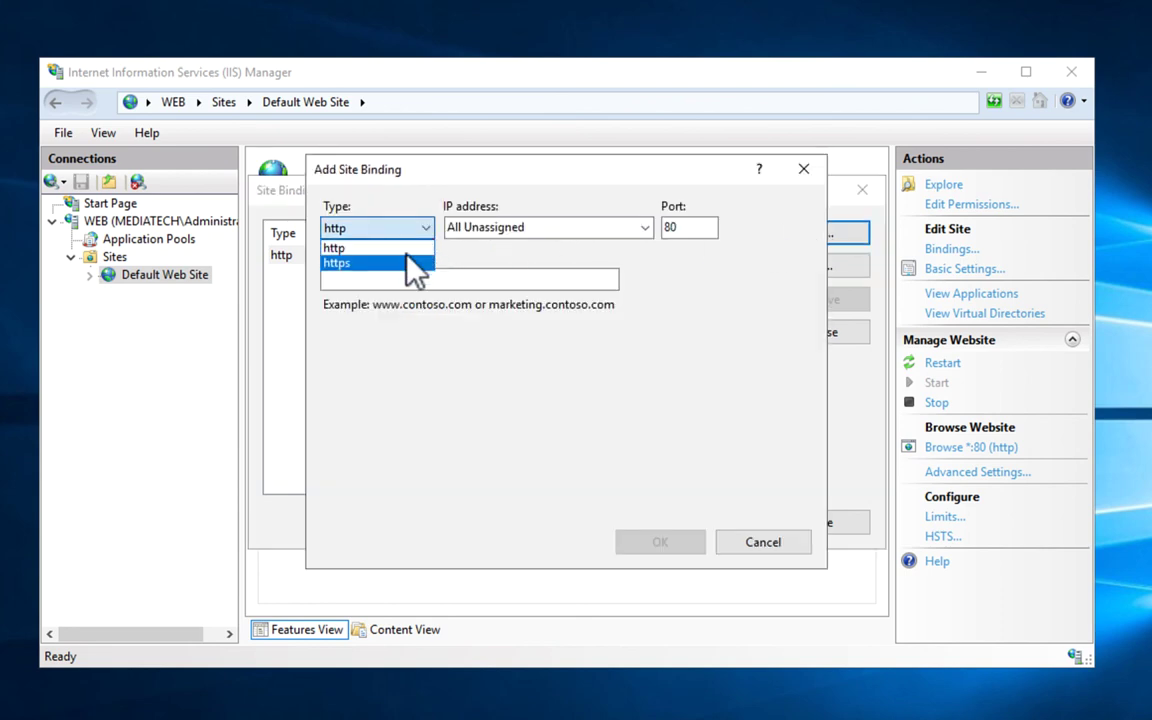
pyautogui.click(405, 262)
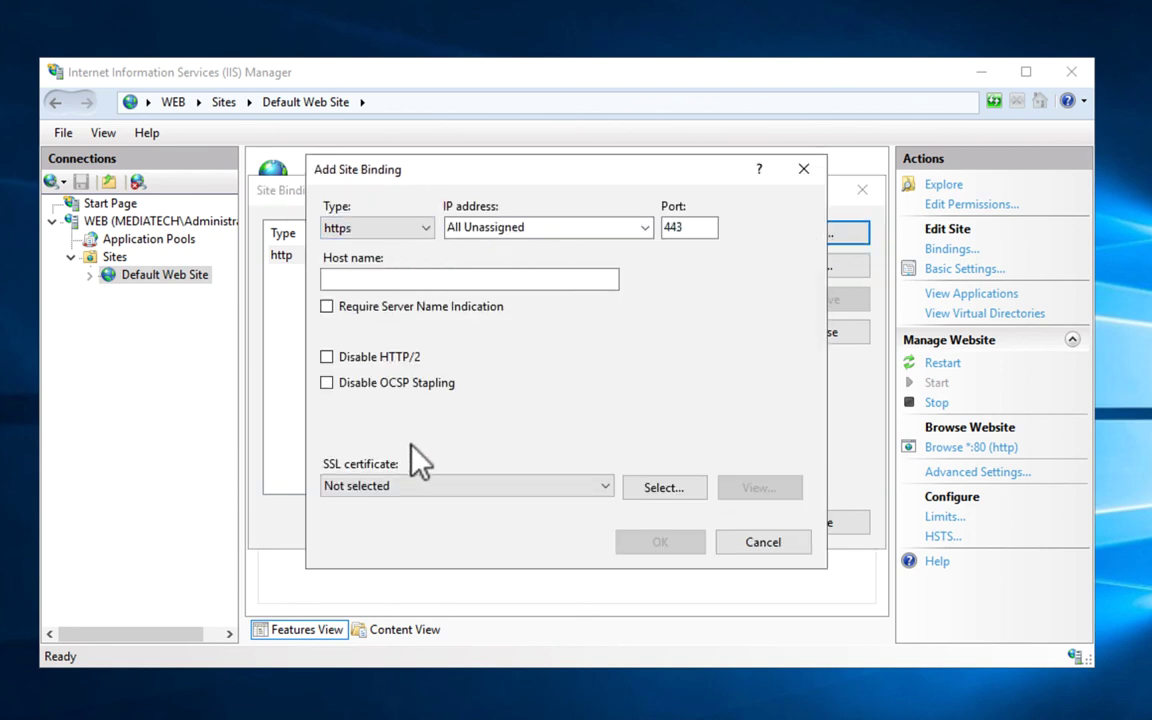
pyautogui.click(412, 488)
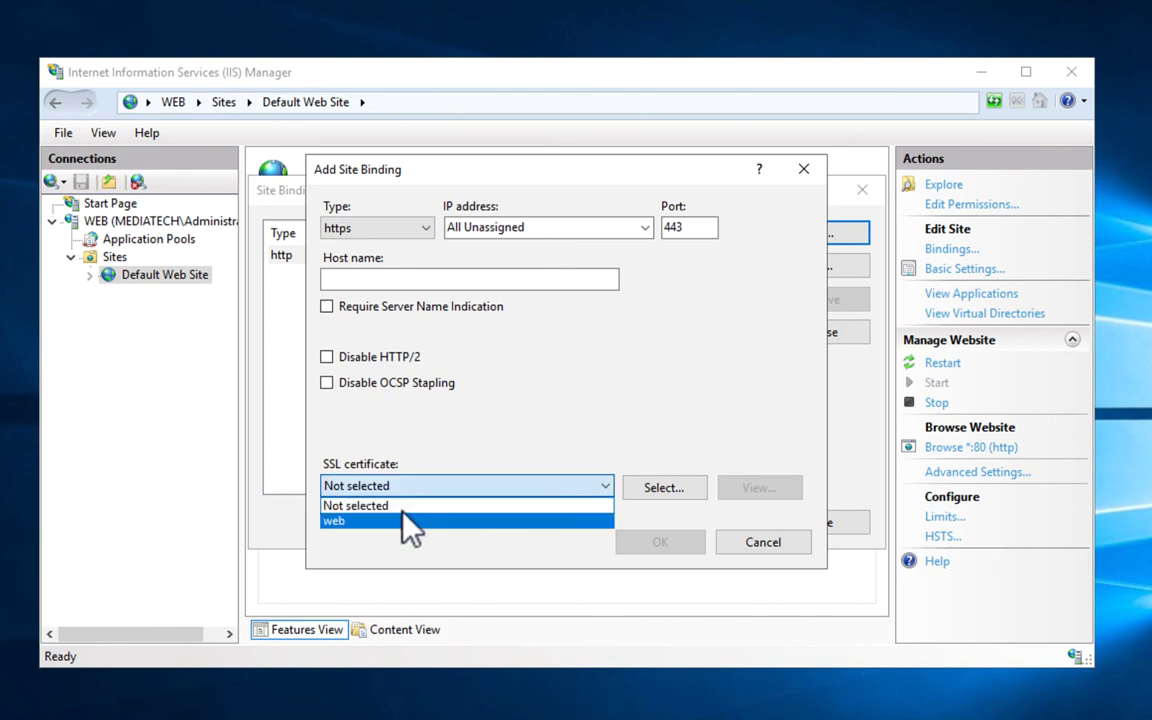
pyautogui.click(410, 521)
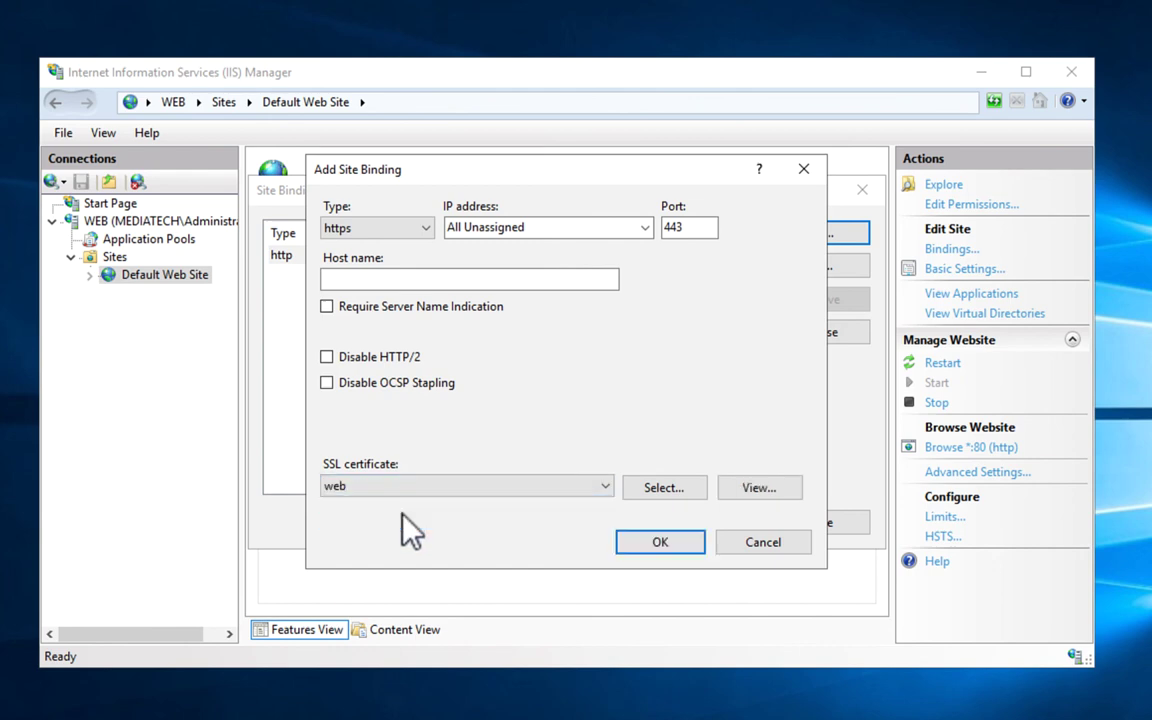
pyautogui.click(640, 544)
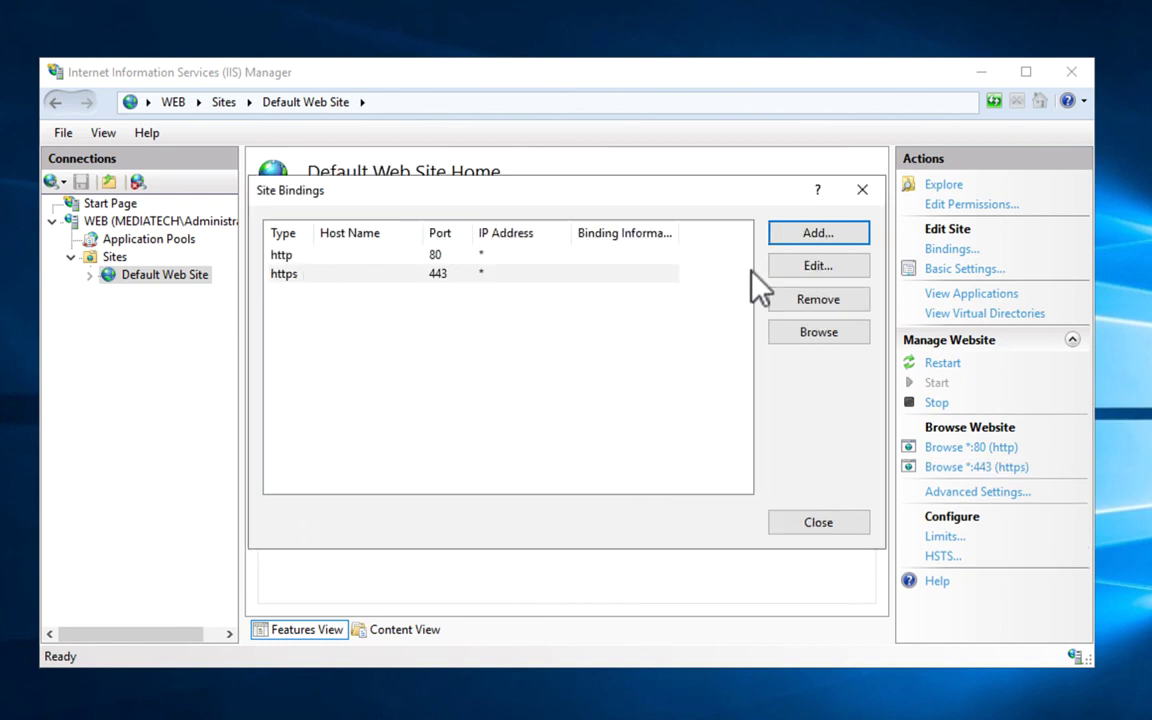
pyautogui.click(815, 521)
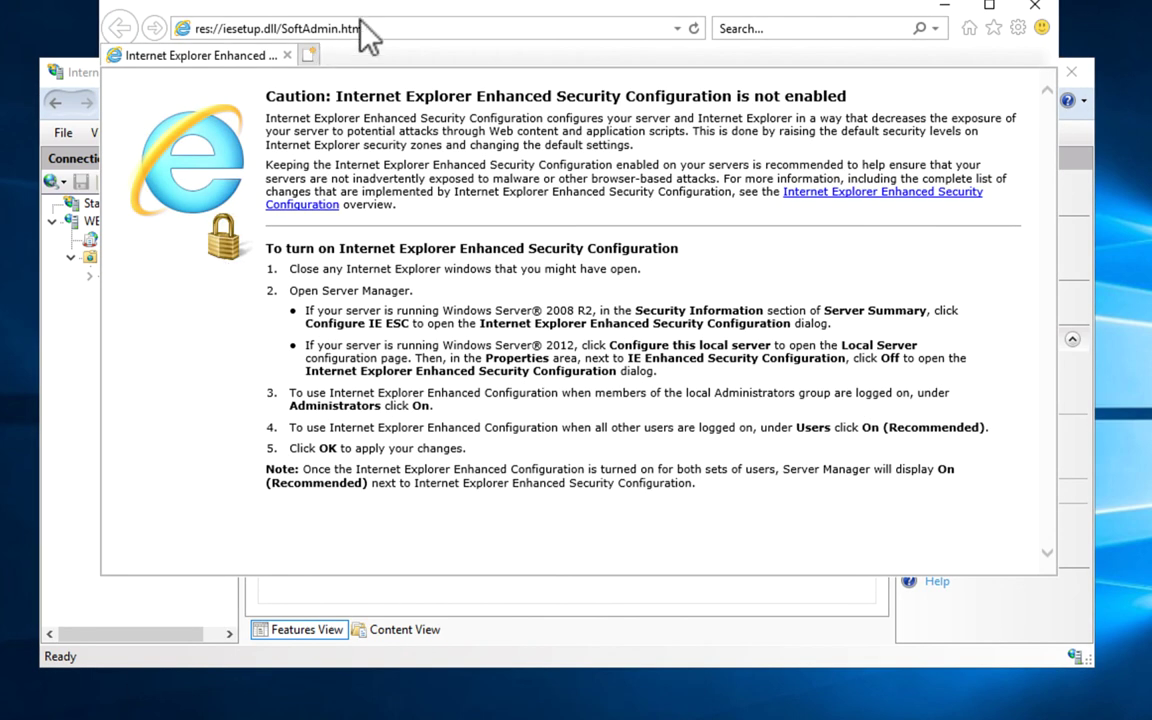
pyautogui.click(432, 28)
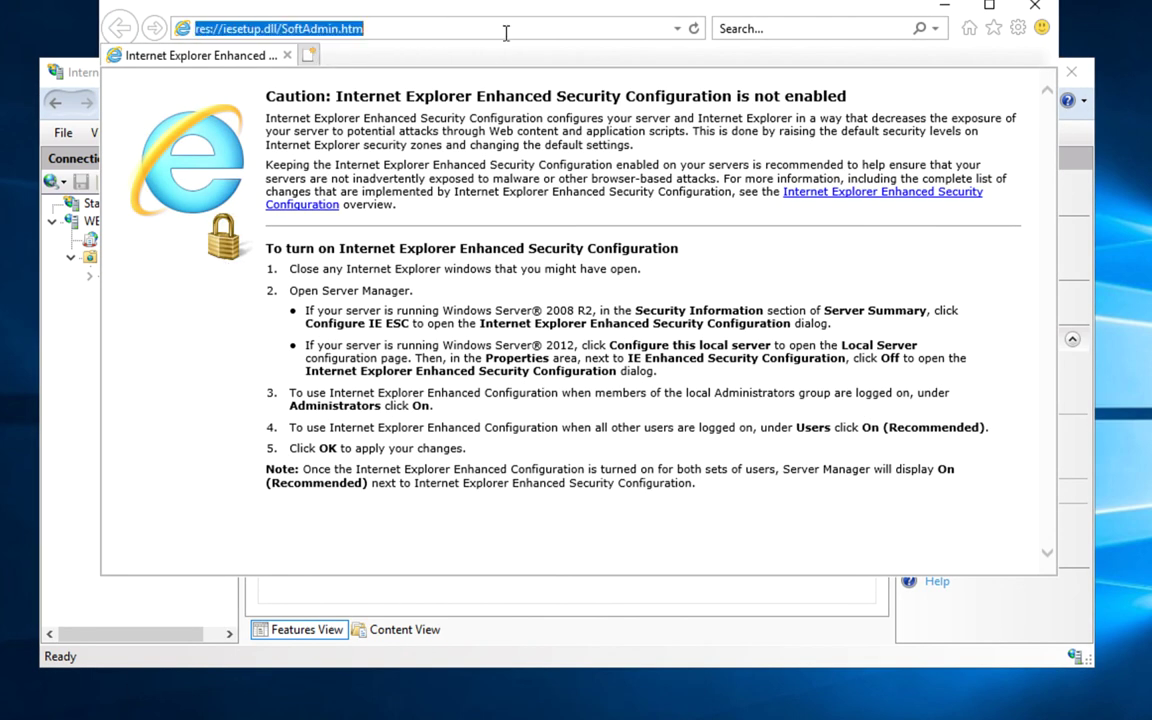
pyautogui.write('http://web')
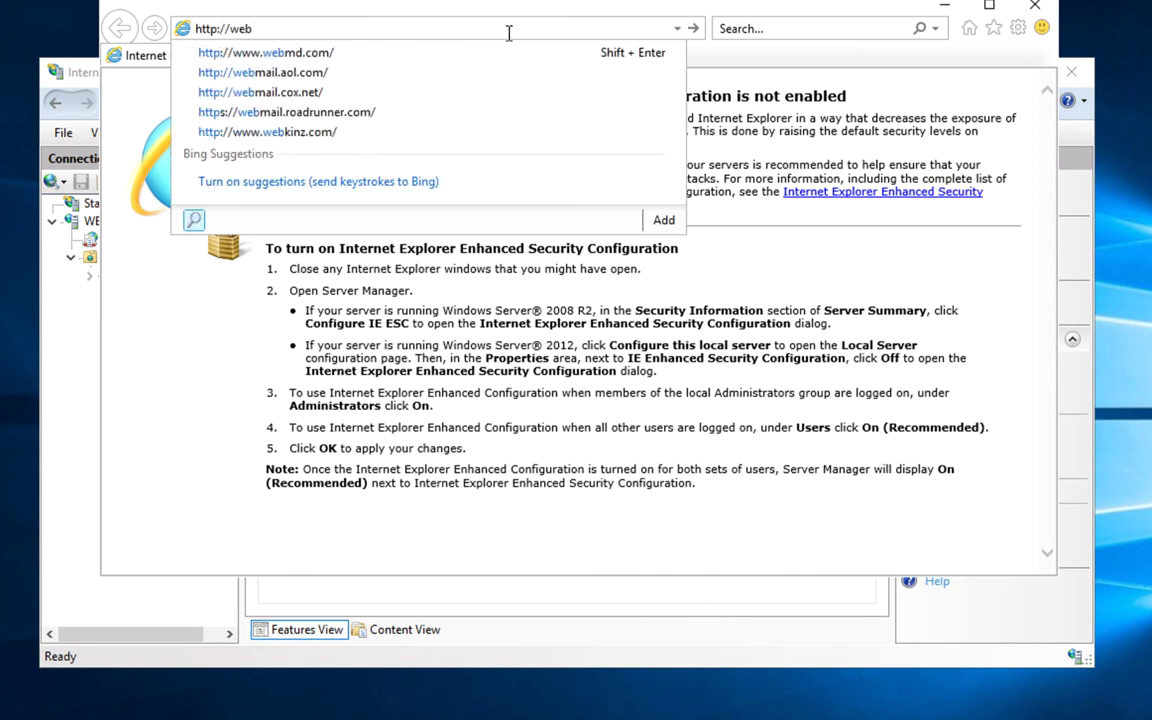
pyautogui.press('Return')
pyautogui.moveTo(478, 13); pyautogui.dragTo(408, 44)
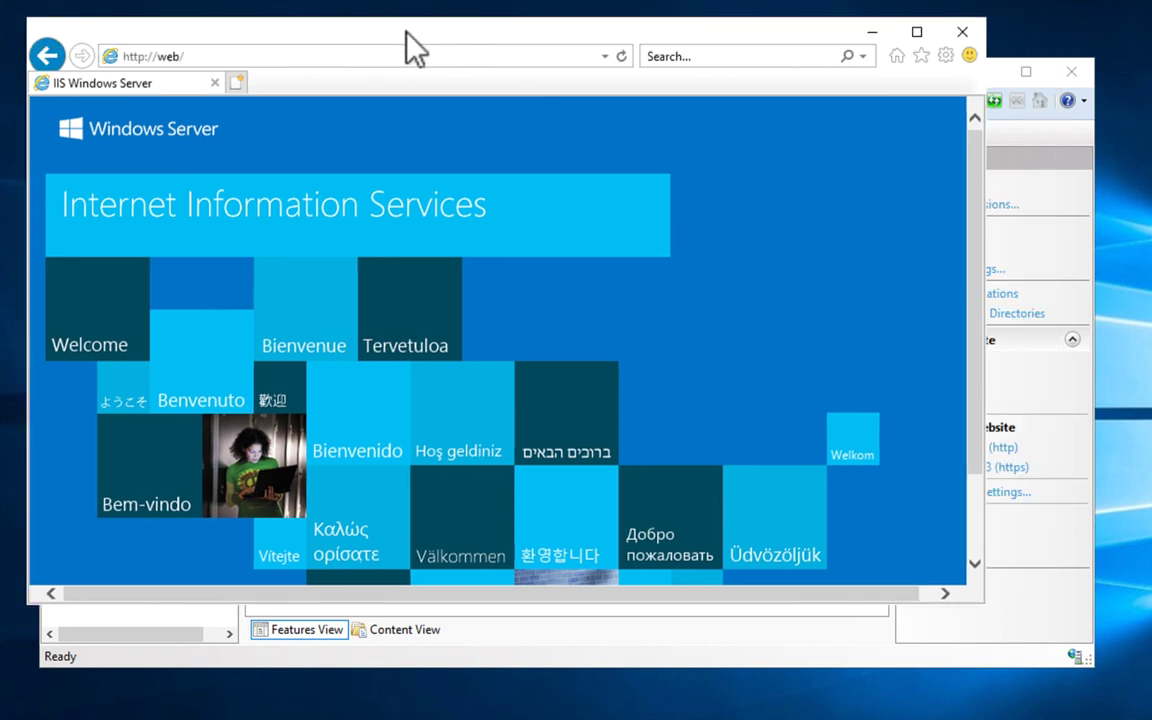
pyautogui.click(148, 57)
pyautogui.click(143, 62)
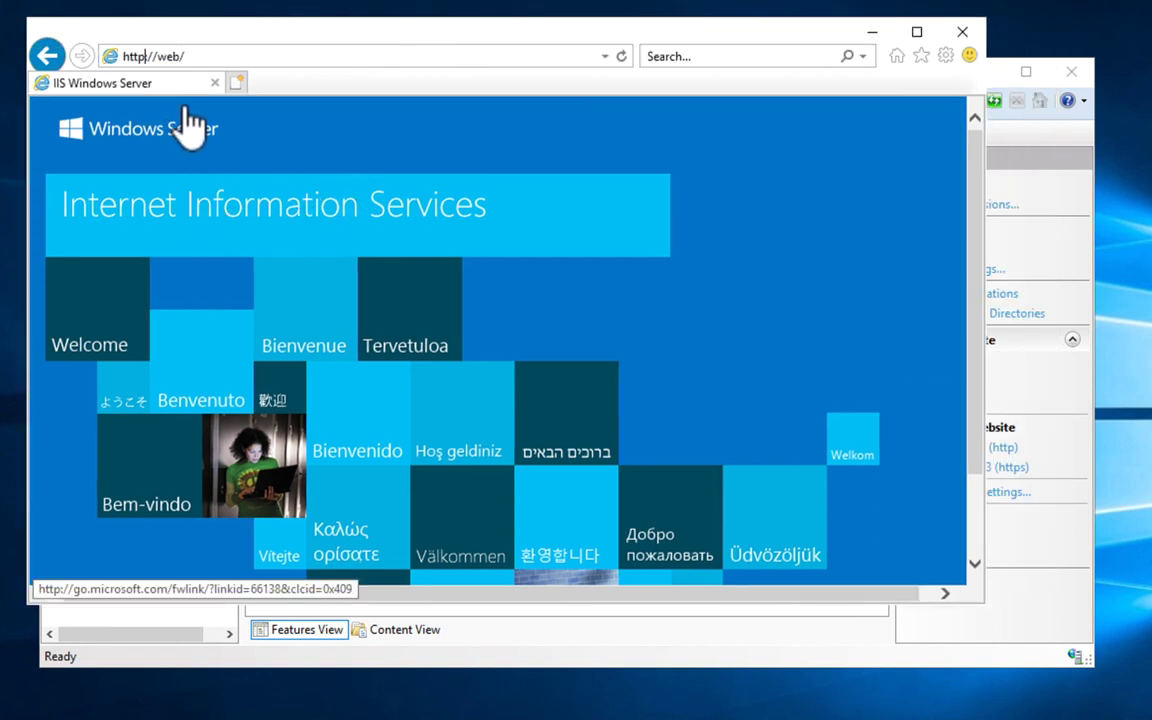
pyautogui.write('s')
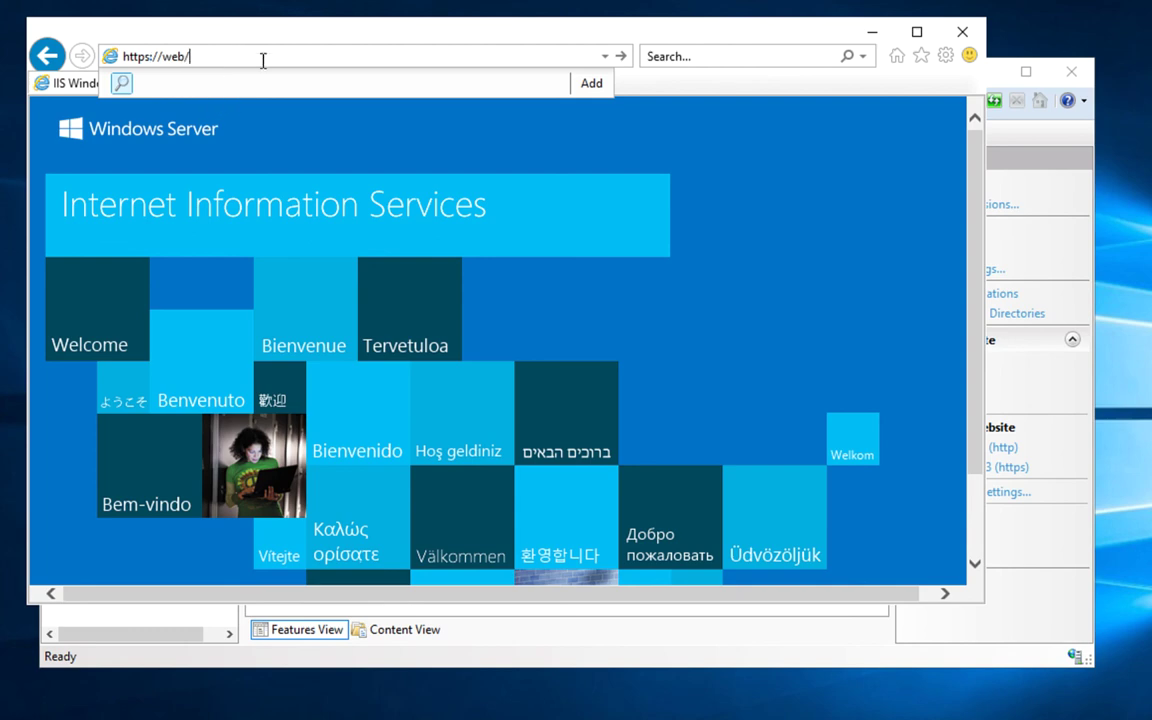
pyautogui.press('Return')
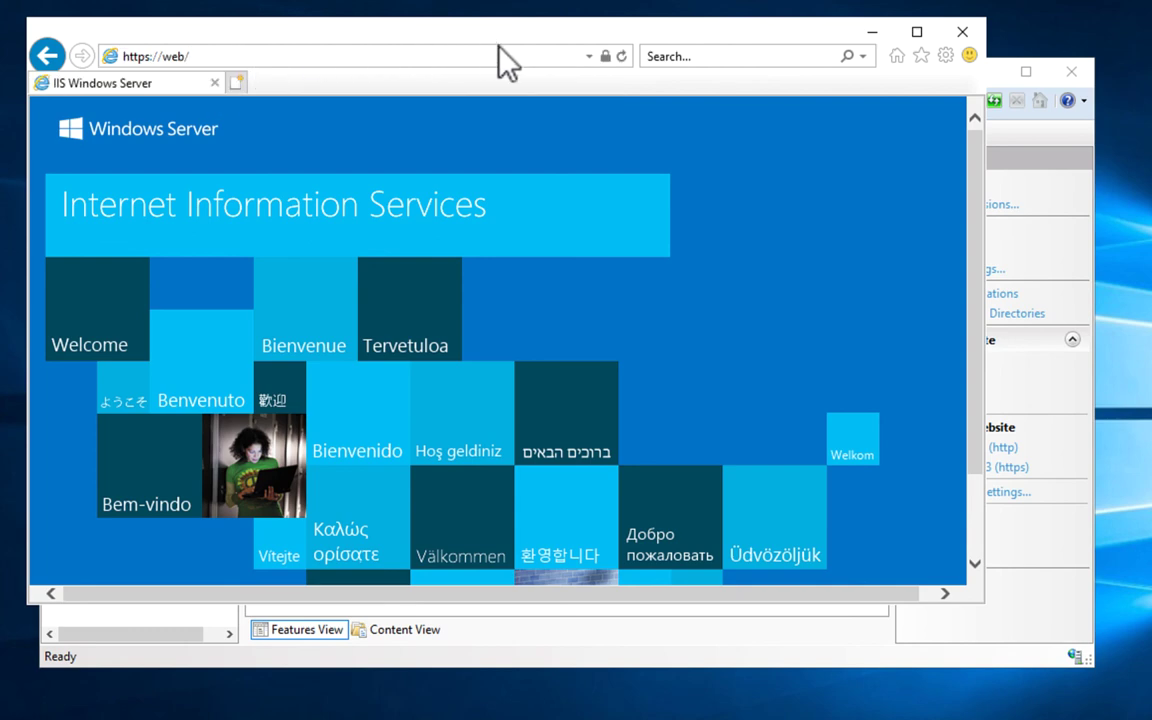
pyautogui.click(45, 55)
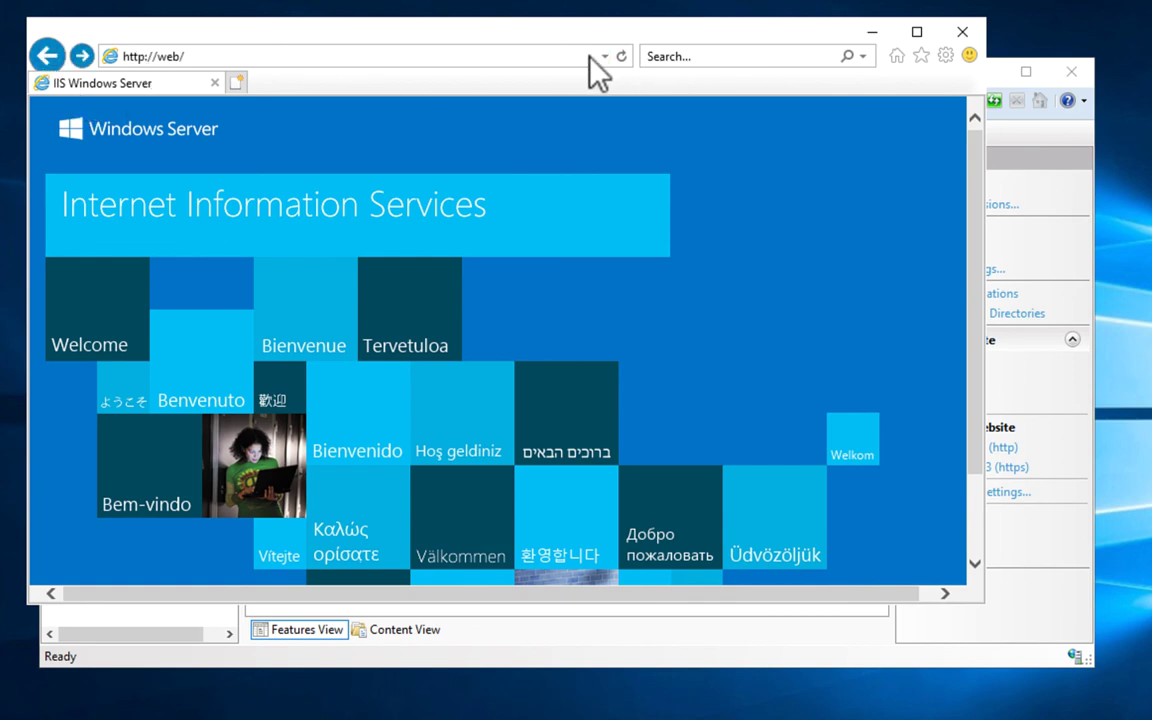
pyautogui.click(82, 56)
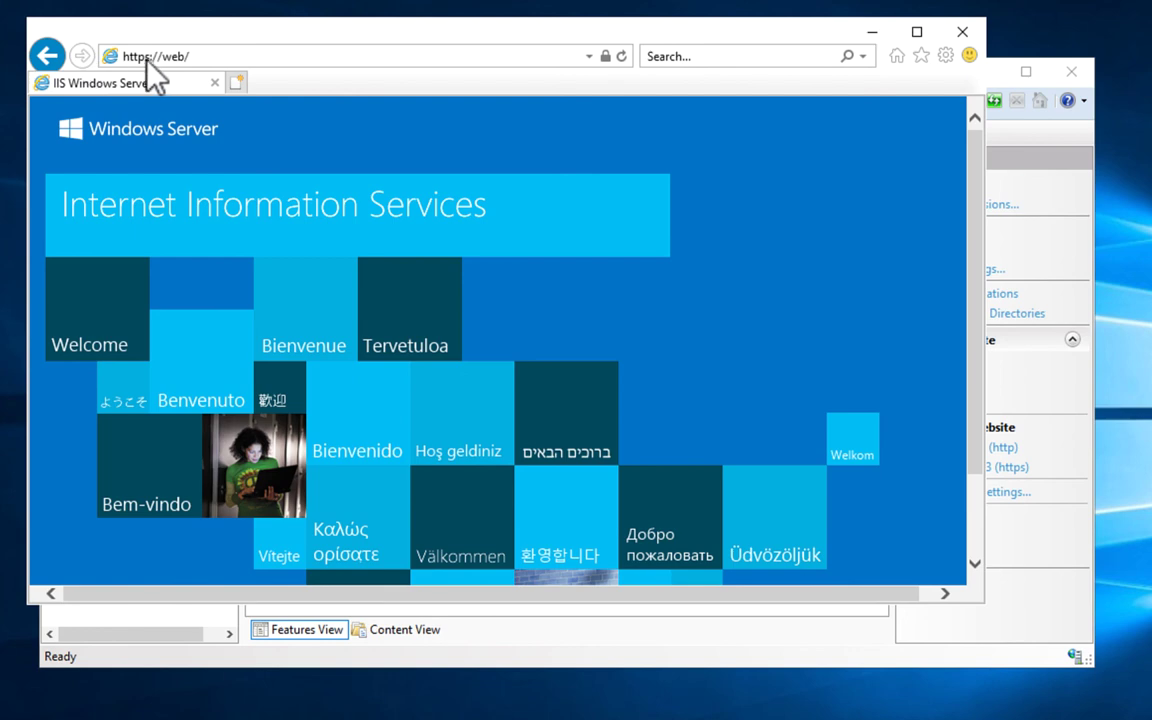
# - View the site's certificate from its security report, examine its general information, details and certification path, and close it
pyautogui.click(603, 56)
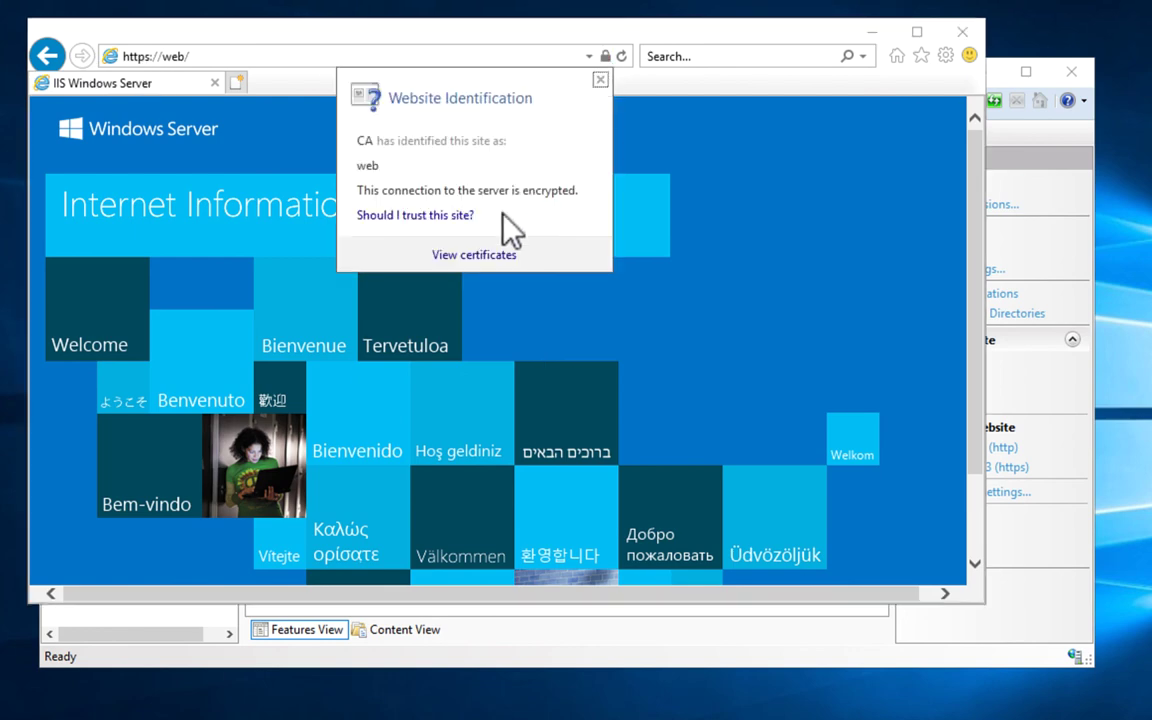
pyautogui.click(471, 255)
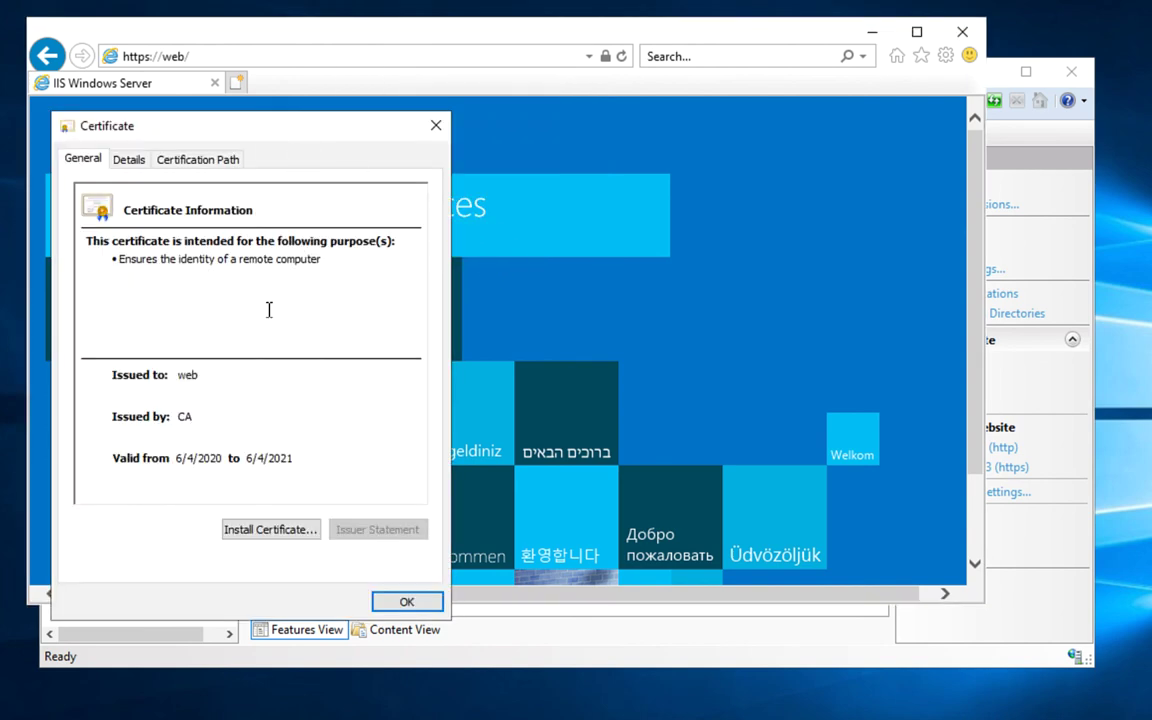
pyautogui.click(213, 392)
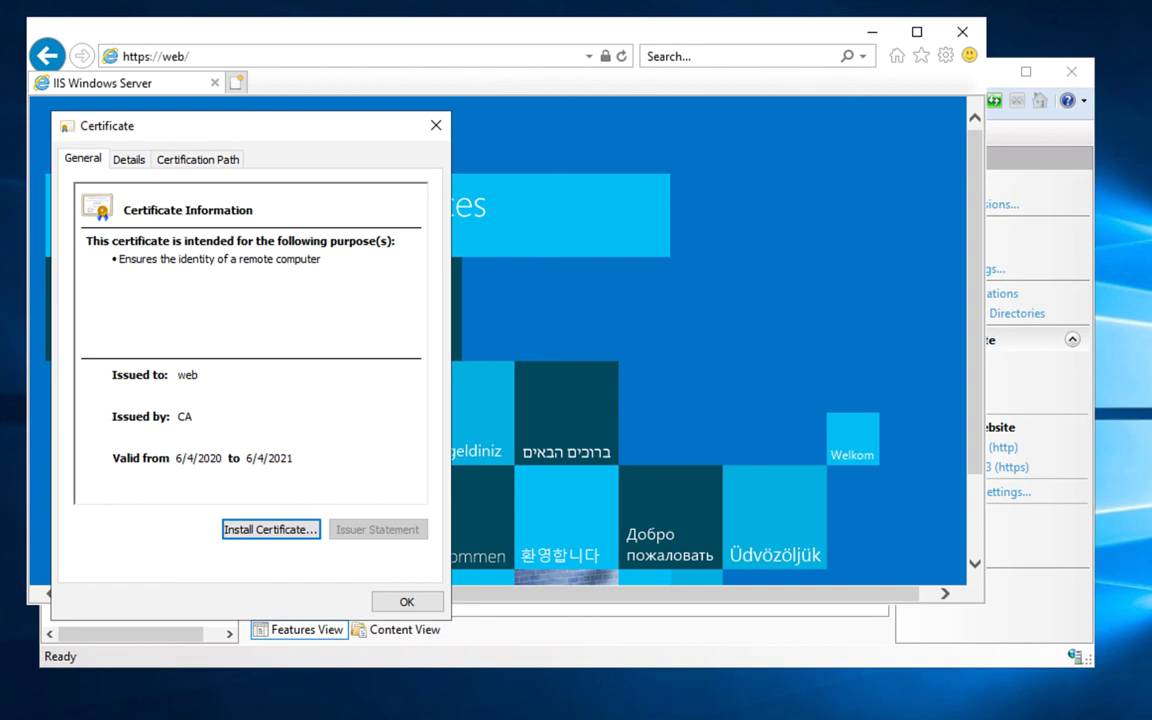
pyautogui.click(129, 160)
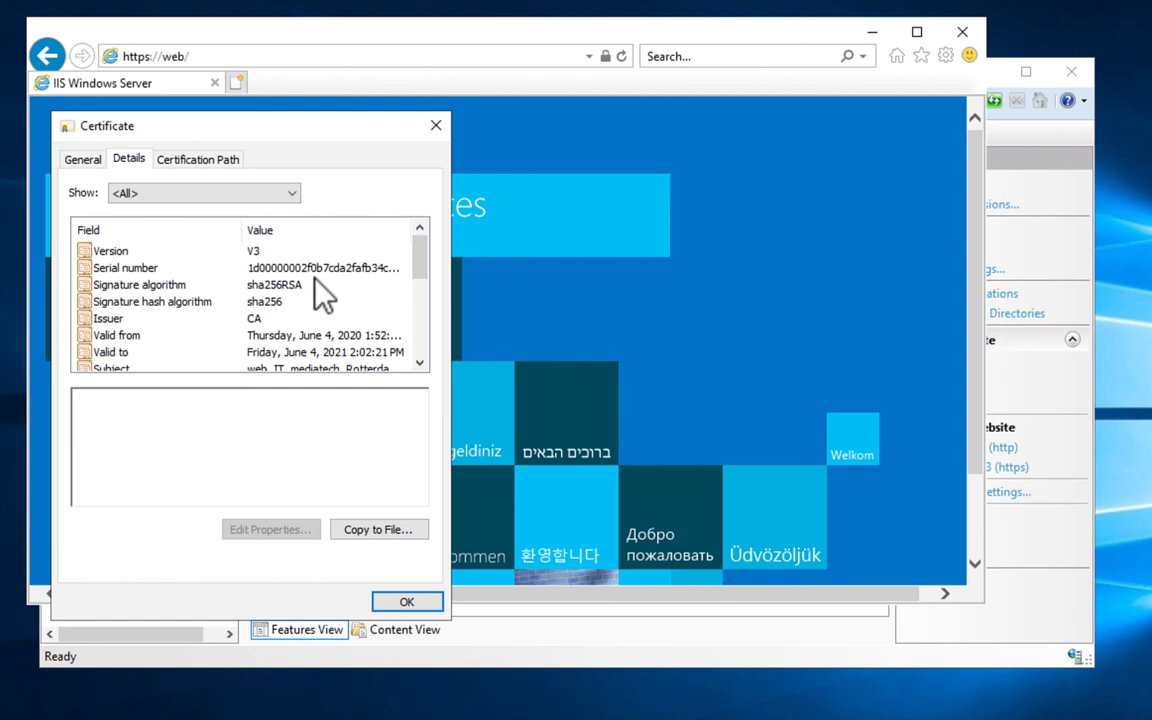
pyautogui.click(226, 160)
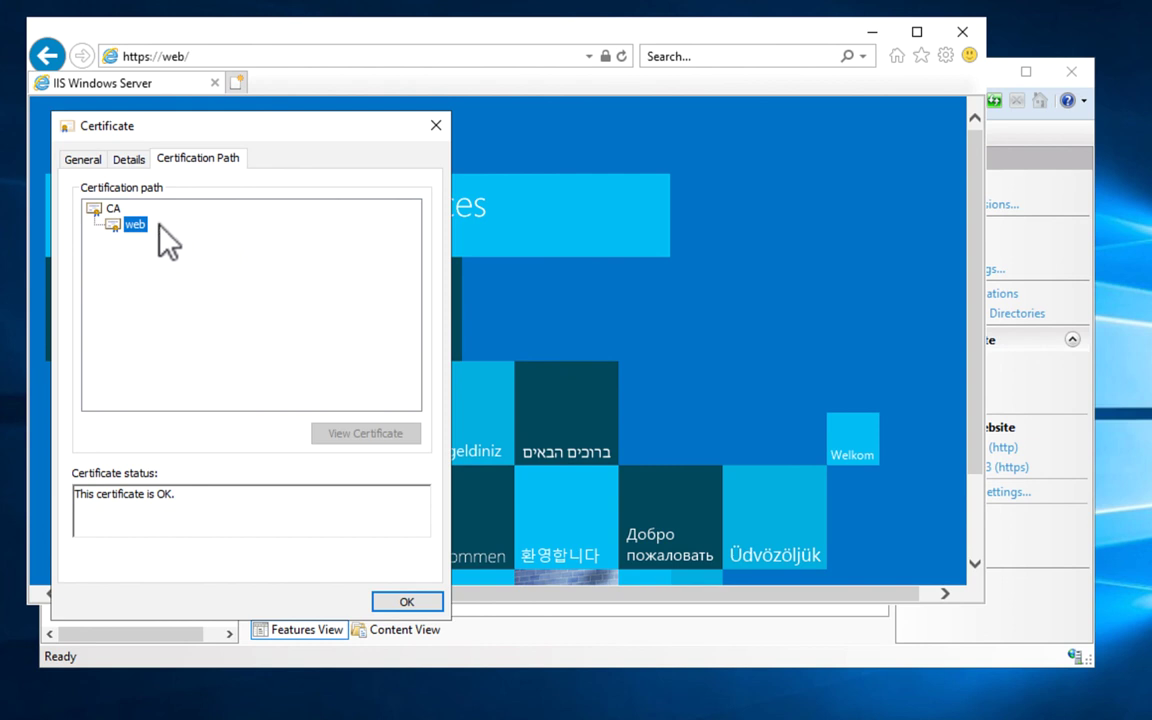
pyautogui.click(103, 206)
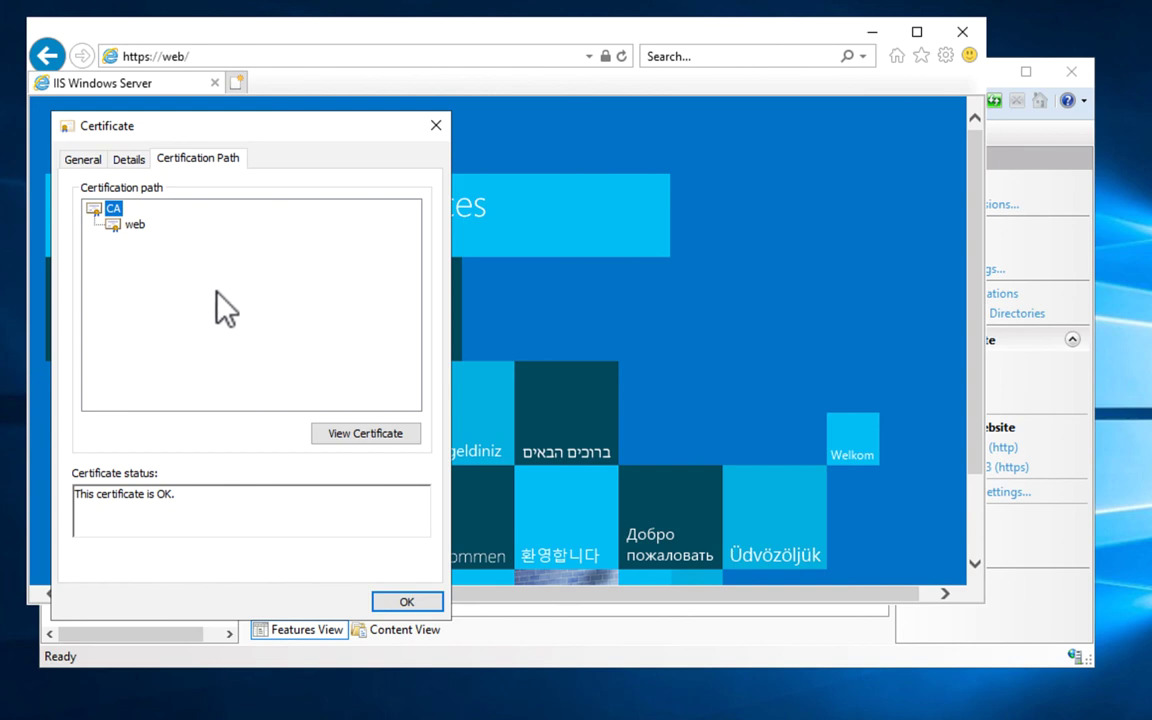
pyautogui.click(406, 601)
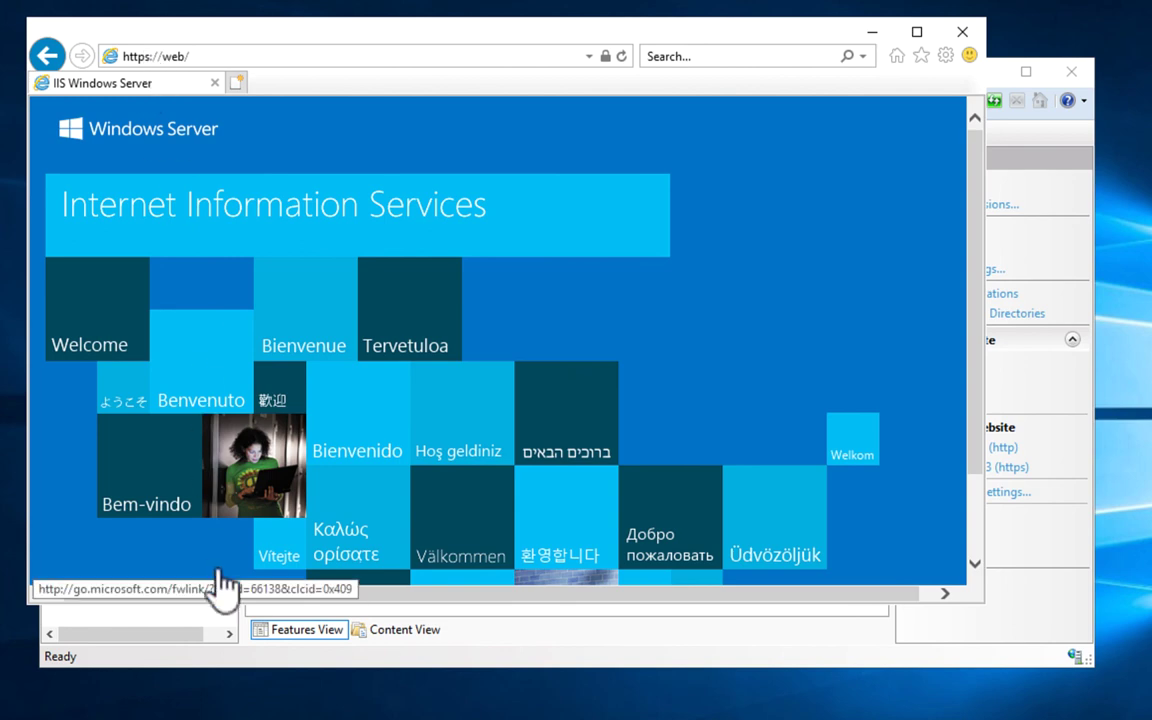
# - Switch to IIS Manager and remove the http binding on port 80 from the Default Web Site
pyautogui.hotkey('alt', 'Tab')
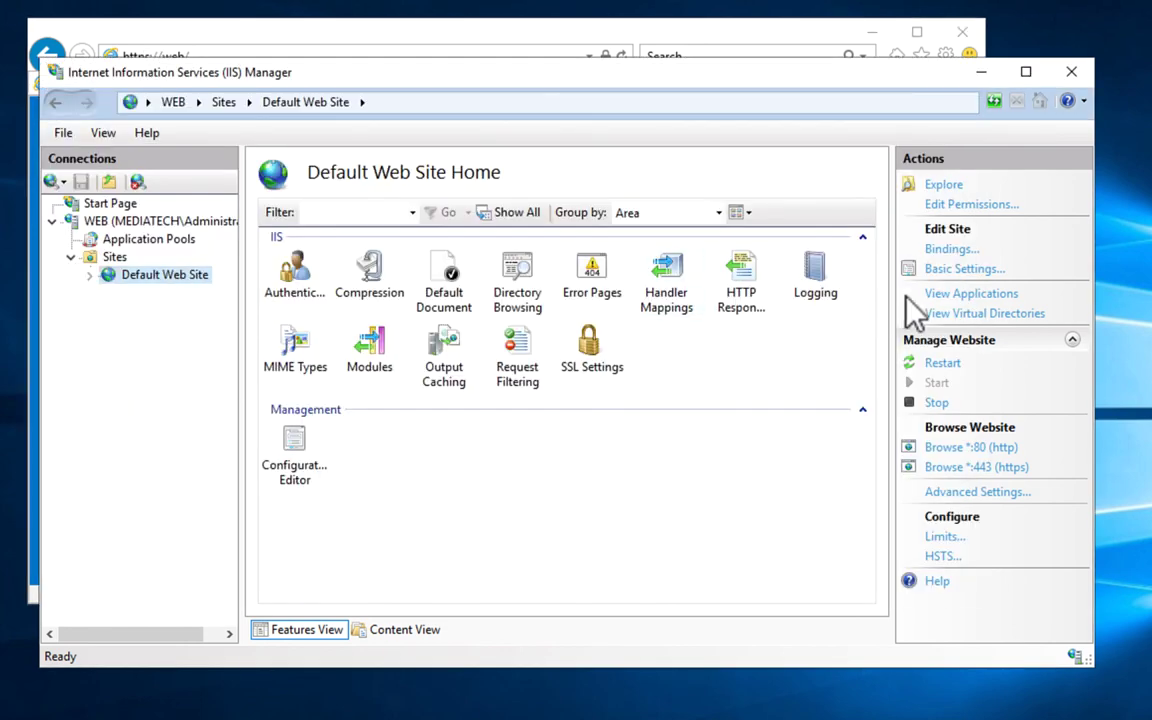
pyautogui.click(945, 249)
pyautogui.click(282, 255)
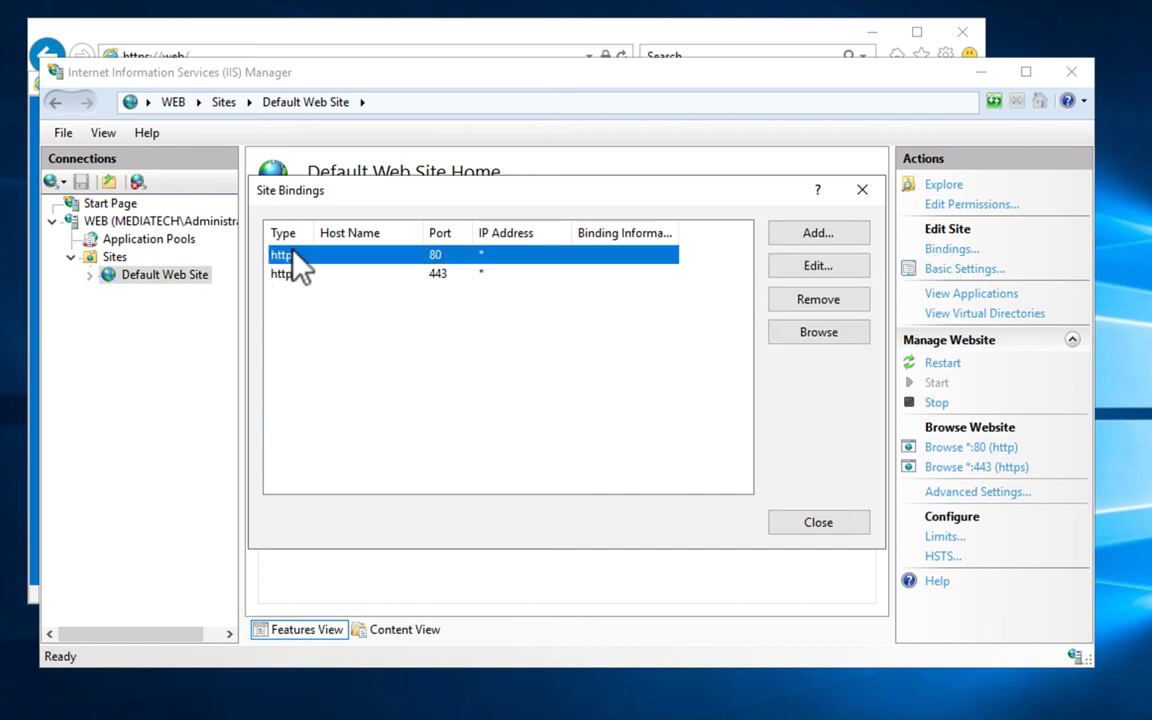
pyautogui.click(812, 300)
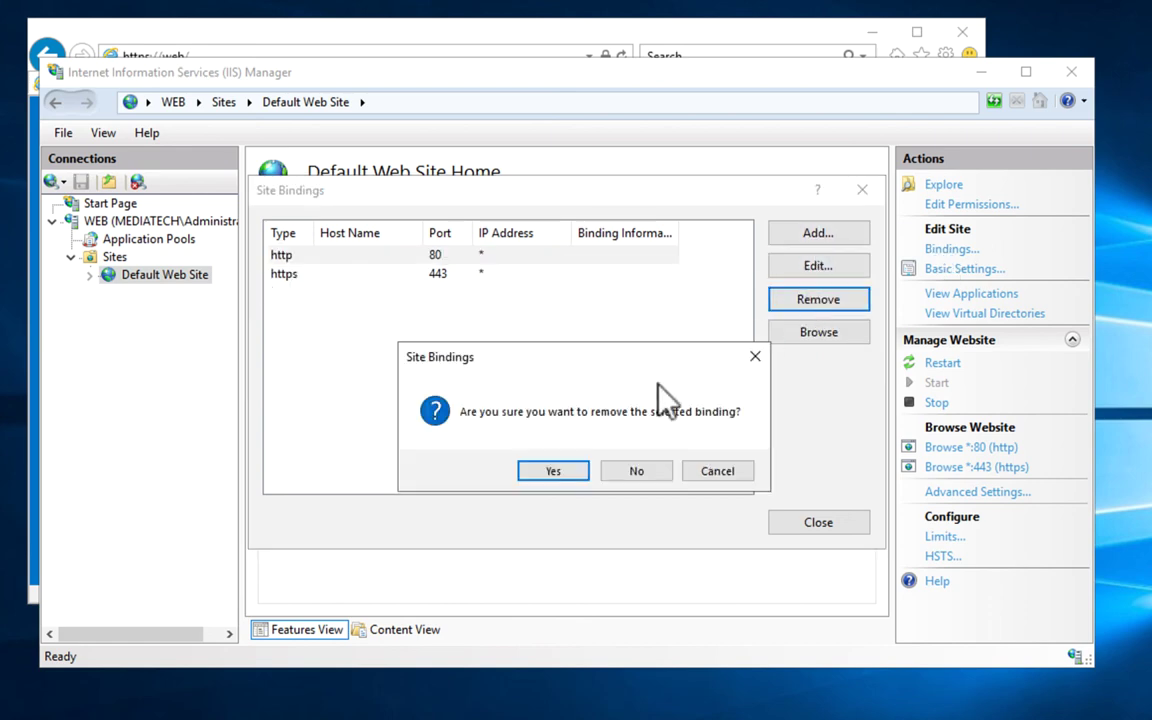
pyautogui.click(556, 468)
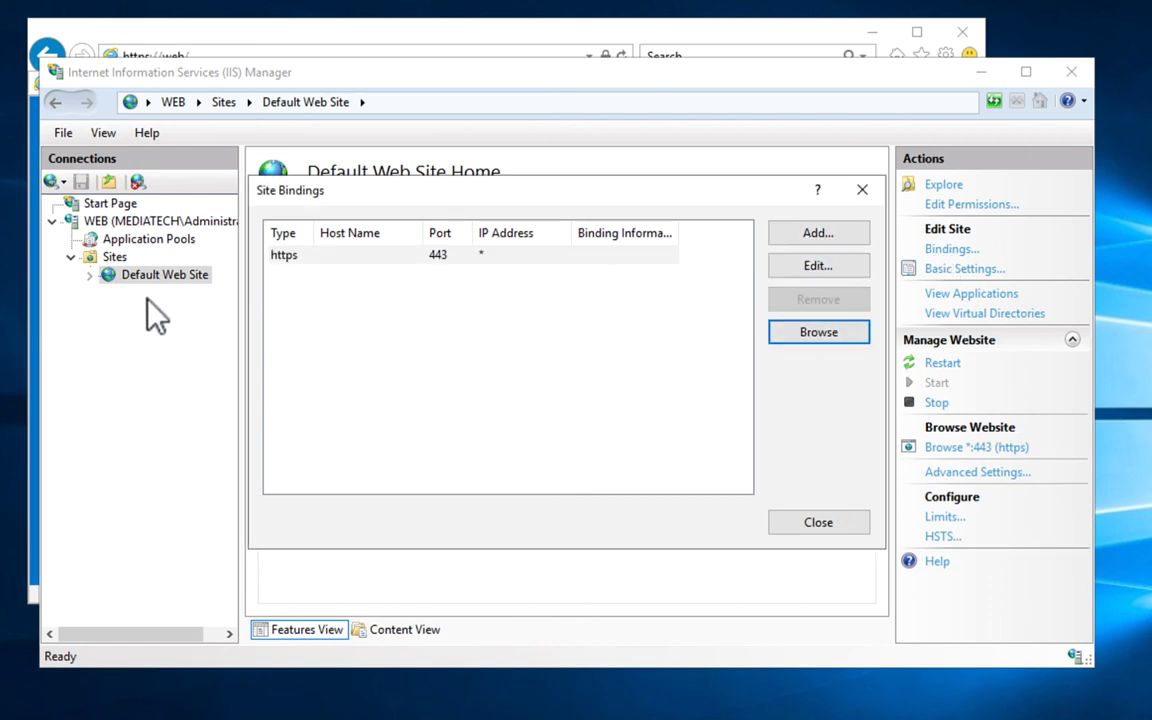
pyautogui.click(818, 522)
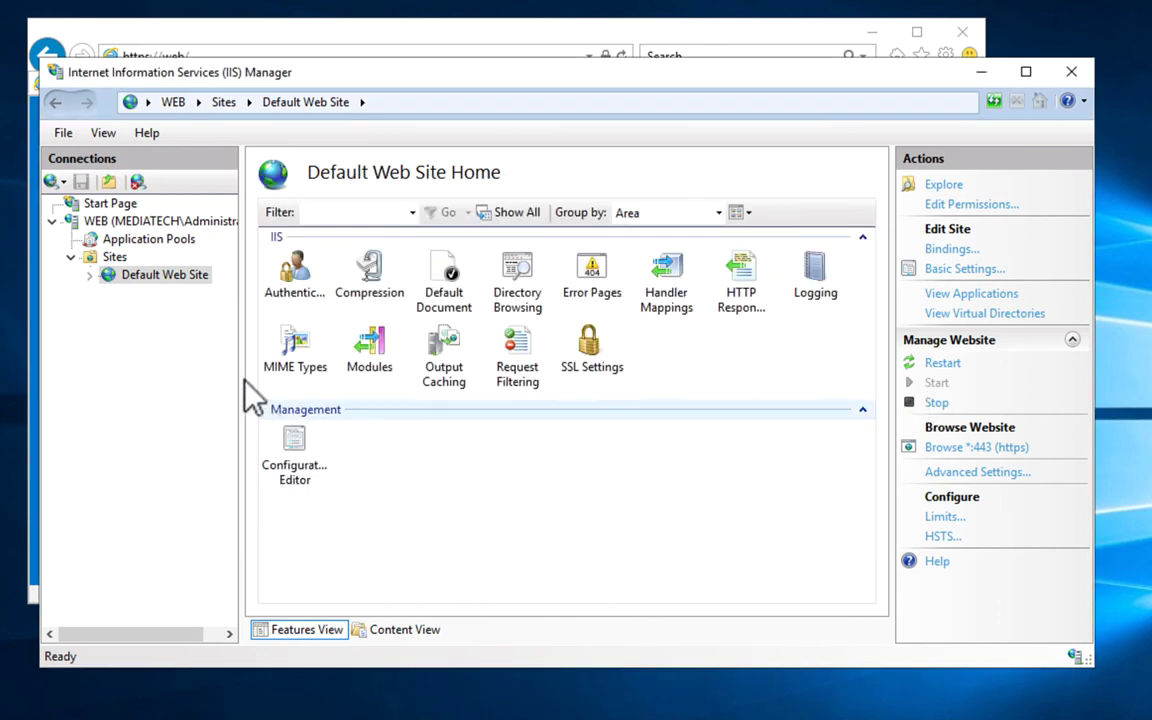
# - Enable Require SSL in the Default Web Site's SSL Settings, apply the change, and close IIS Manager
pyautogui.click(605, 354)
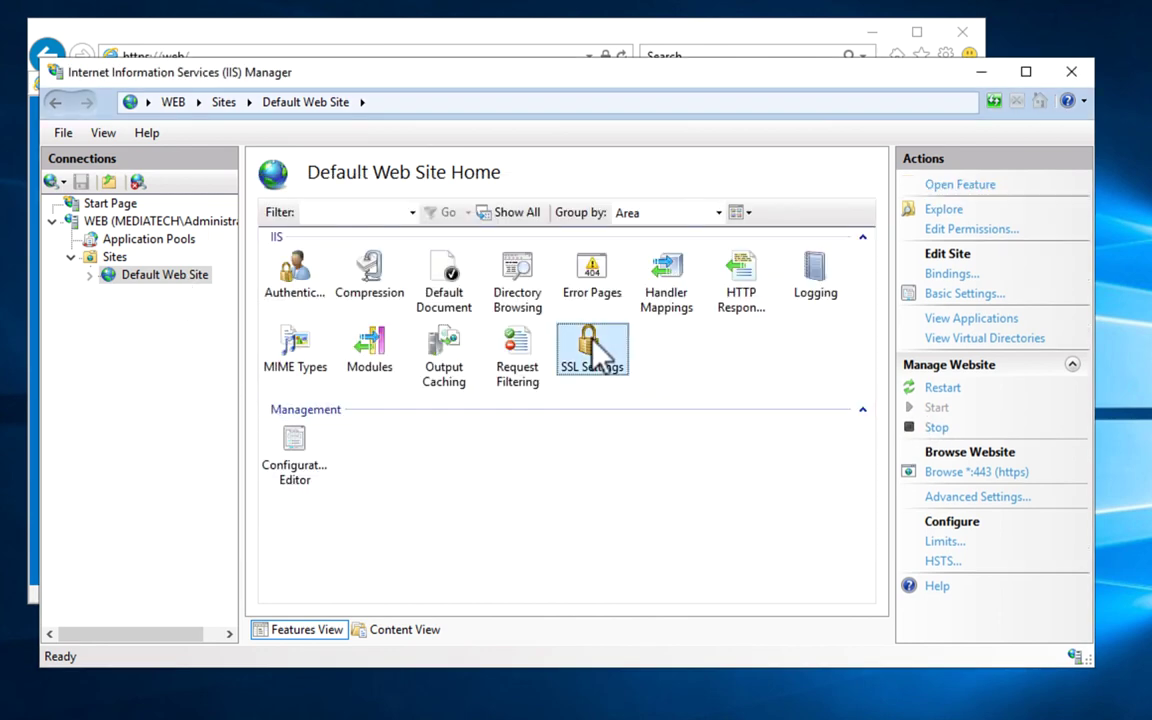
pyautogui.doubleClick(591, 340)
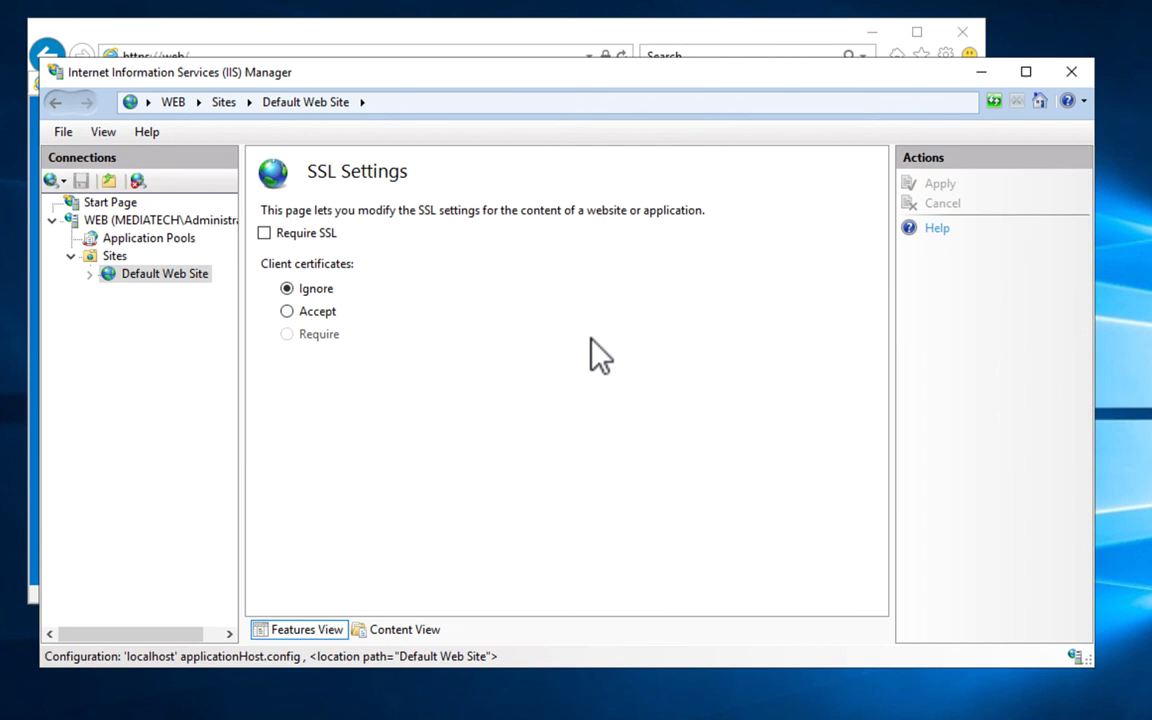
pyautogui.click(310, 234)
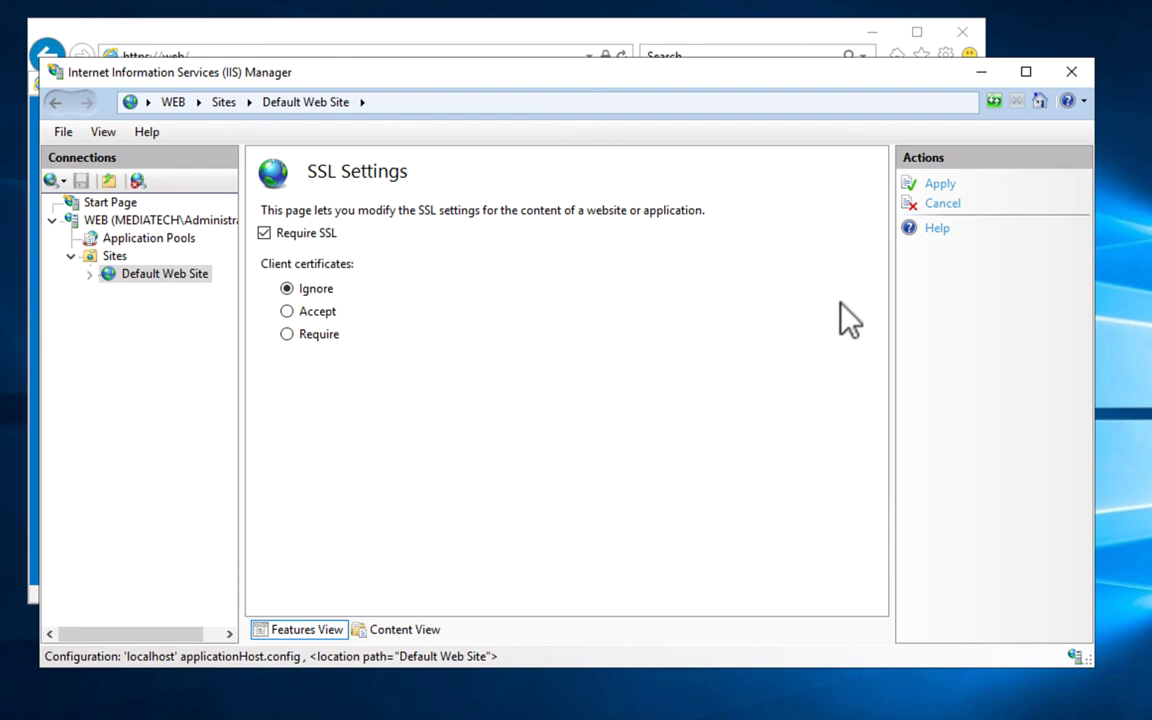
pyautogui.click(940, 183)
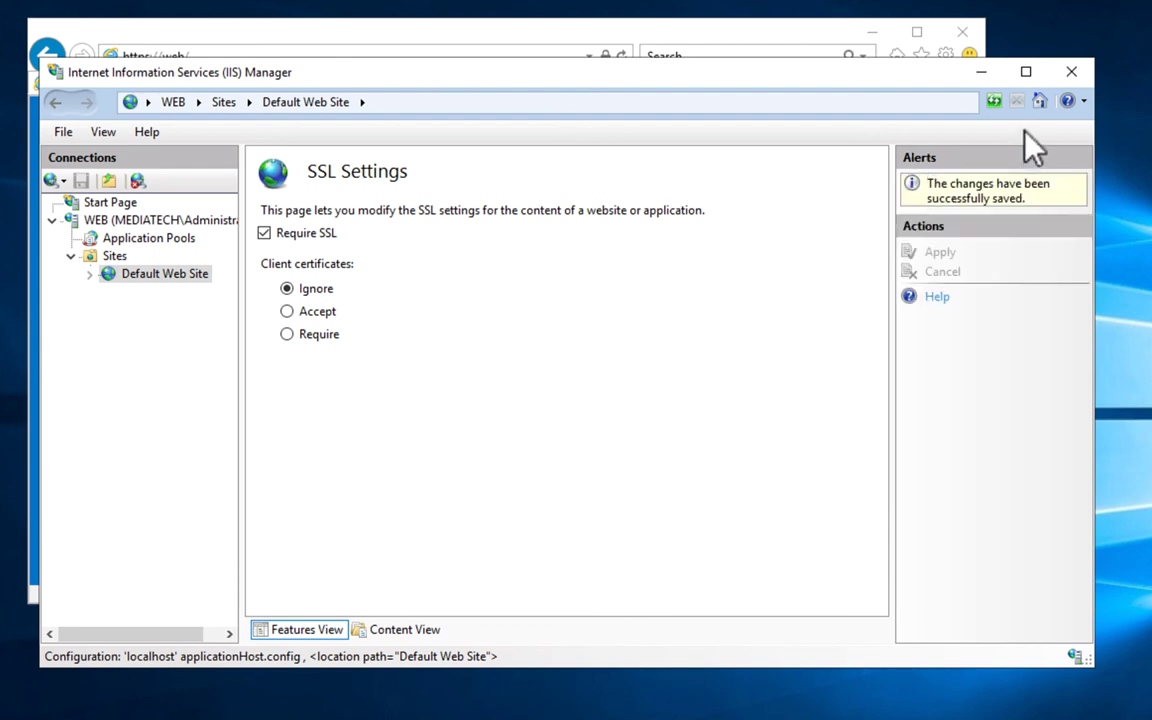
pyautogui.click(1069, 70)
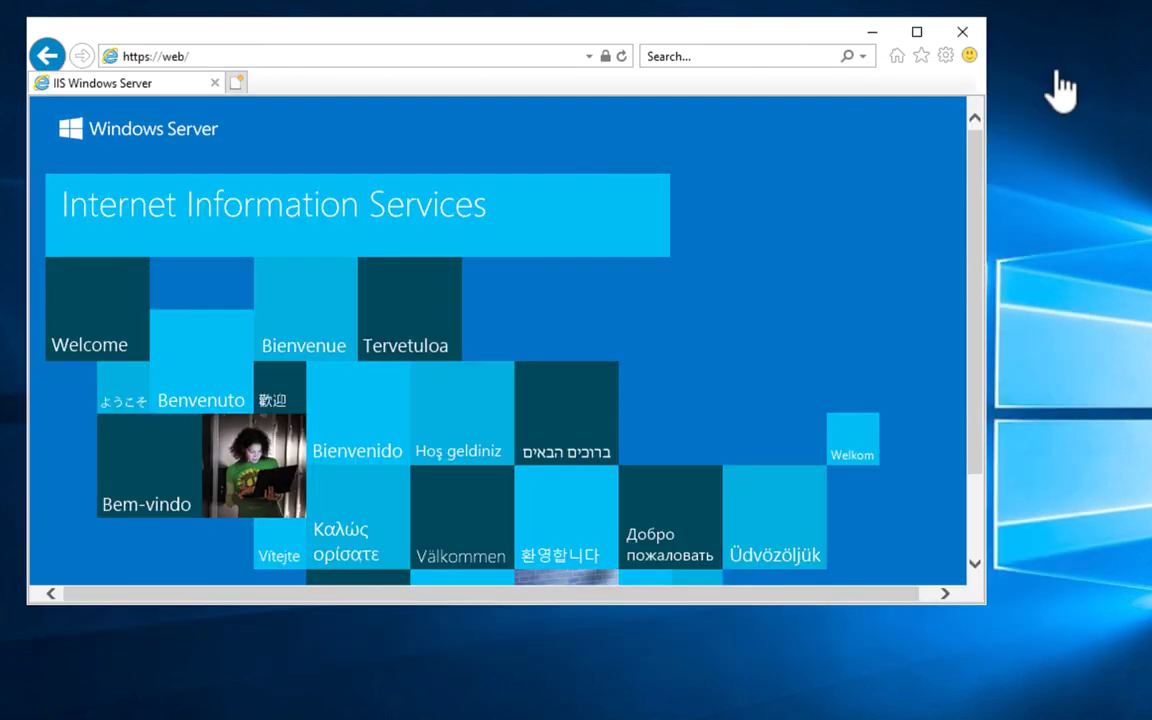
pyautogui.click(267, 56)
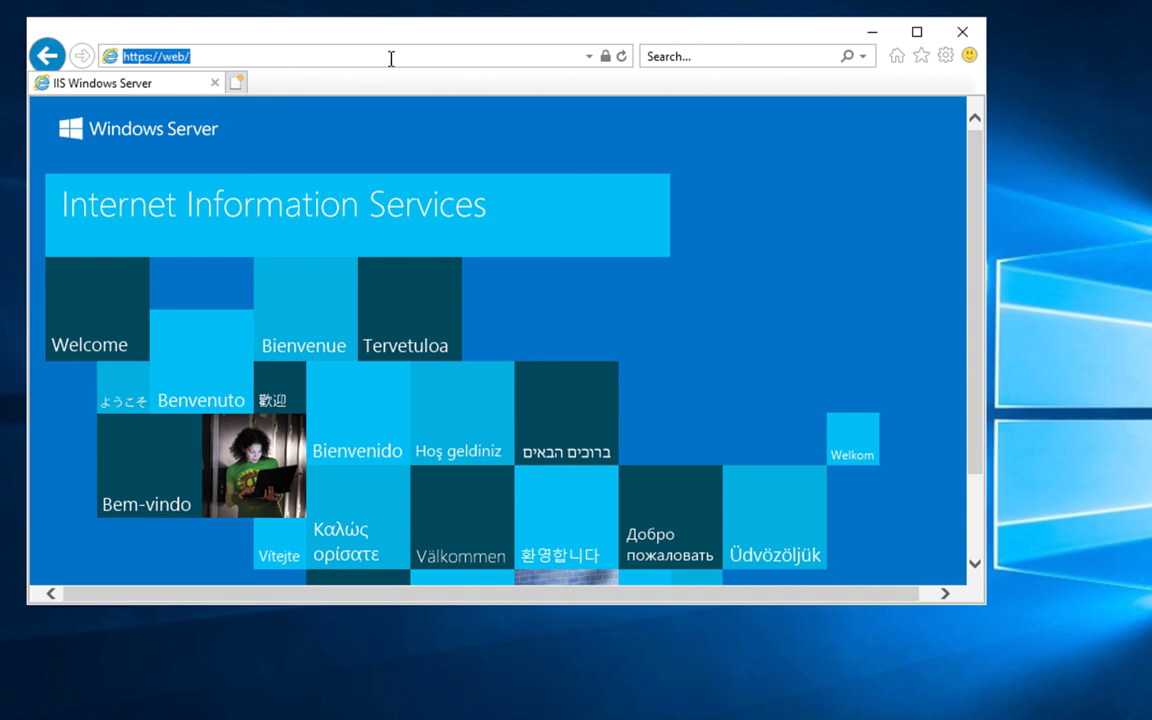
pyautogui.click(621, 54)
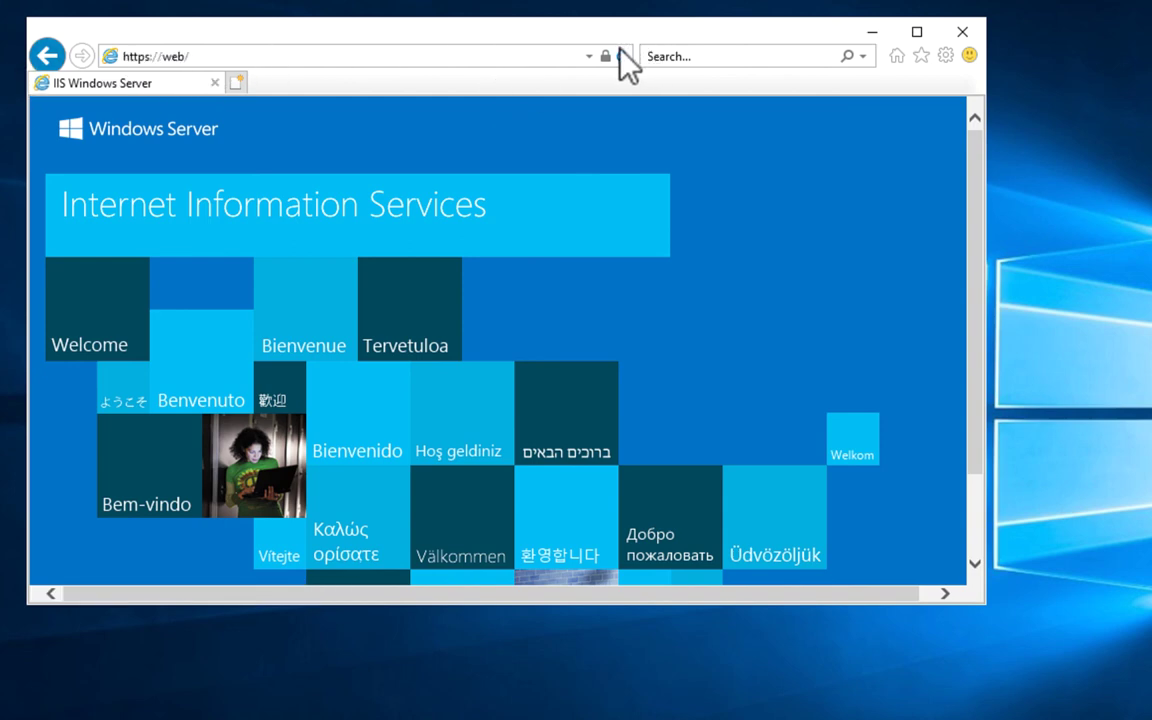
pyautogui.click(133, 53)
pyautogui.click(138, 56)
pyautogui.press('BackSpace')
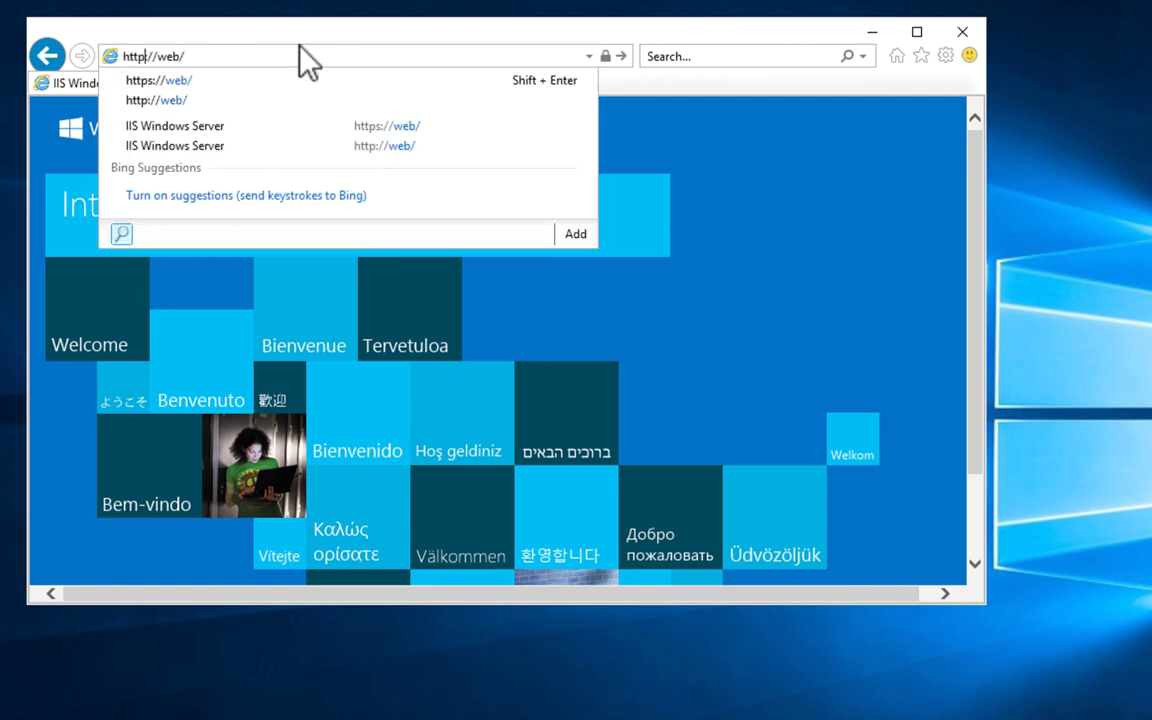
pyautogui.press('Return')
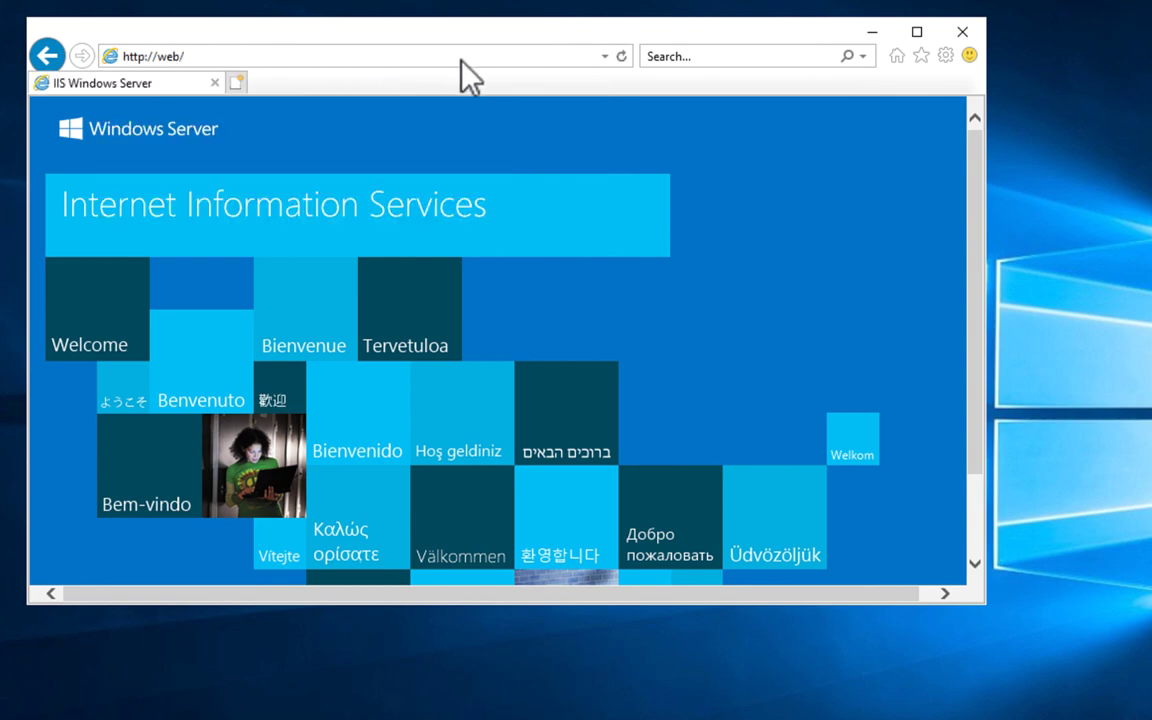
pyautogui.click(619, 56)
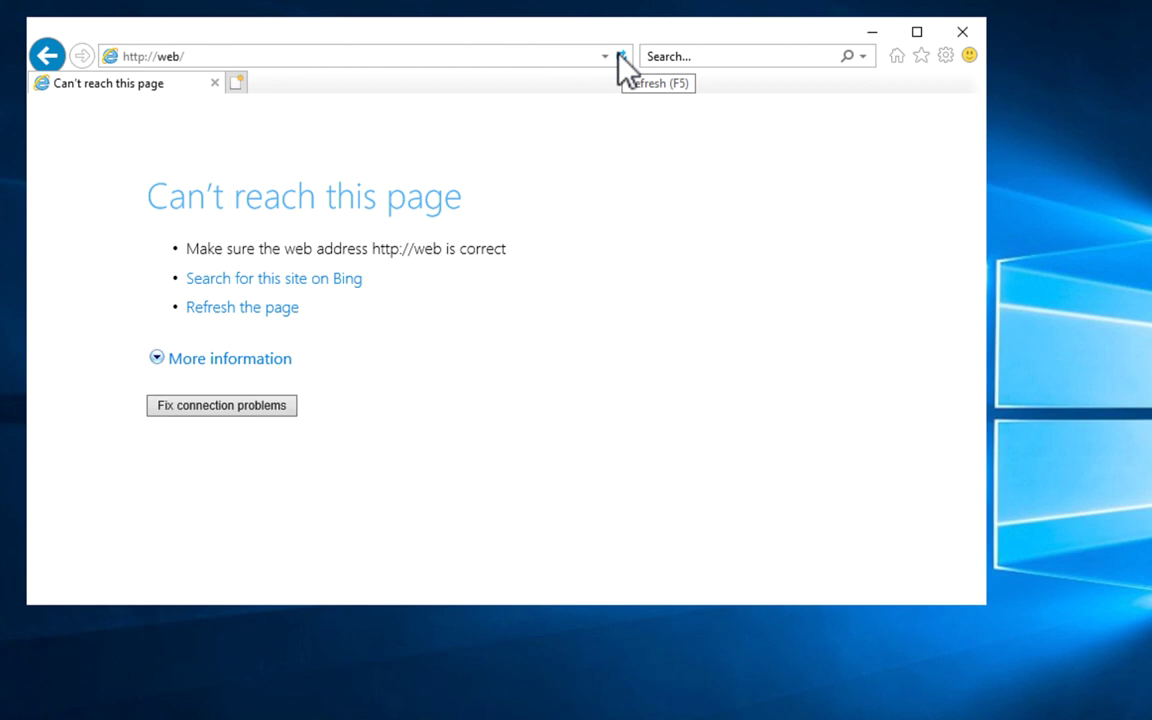
pyautogui.click(143, 56)
pyautogui.click(146, 56)
pyautogui.write('s')
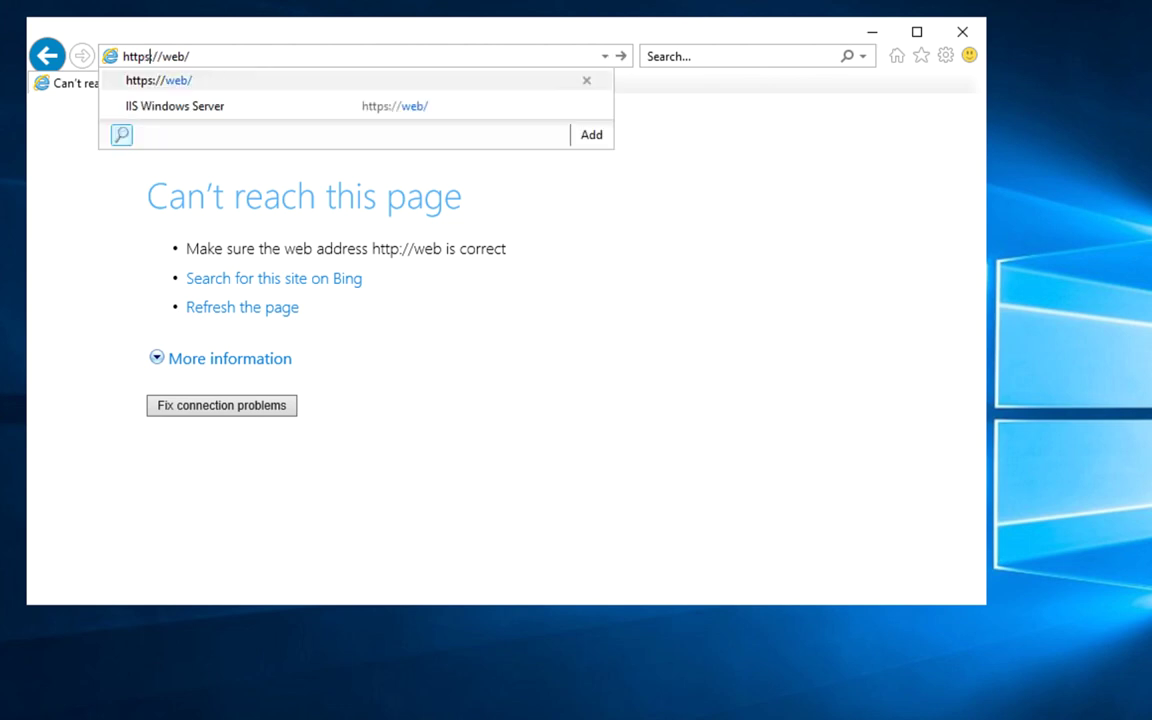
pyautogui.write(':')
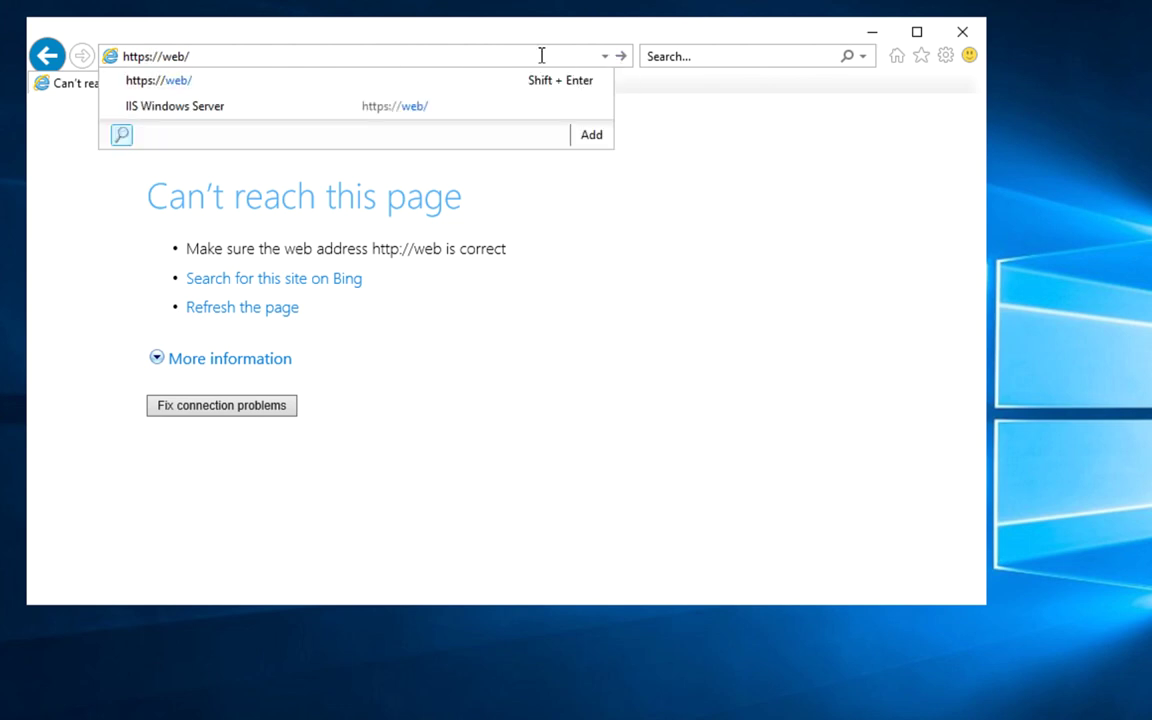
pyautogui.press('Return')
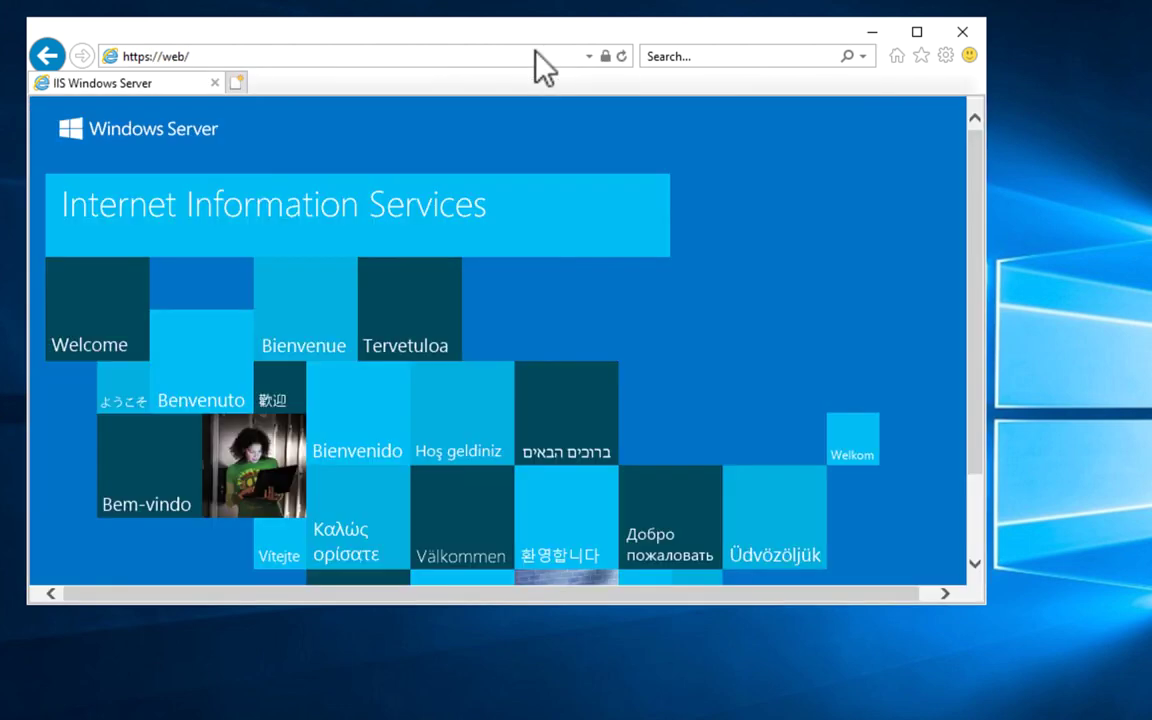